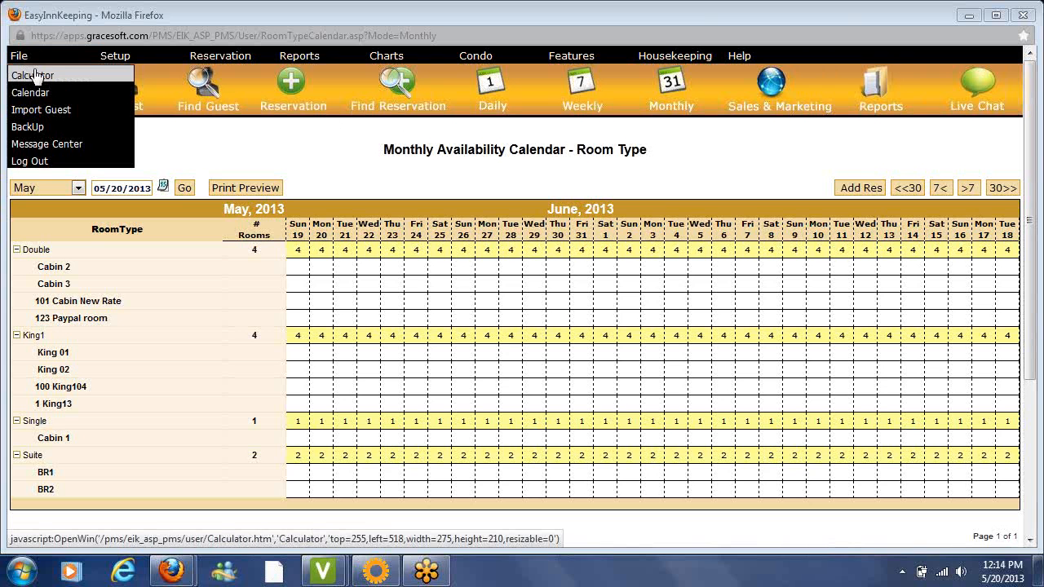
# - Try the built-in calculator, then set the pop-up calendar to the year 2013
pyautogui.click(61, 76)
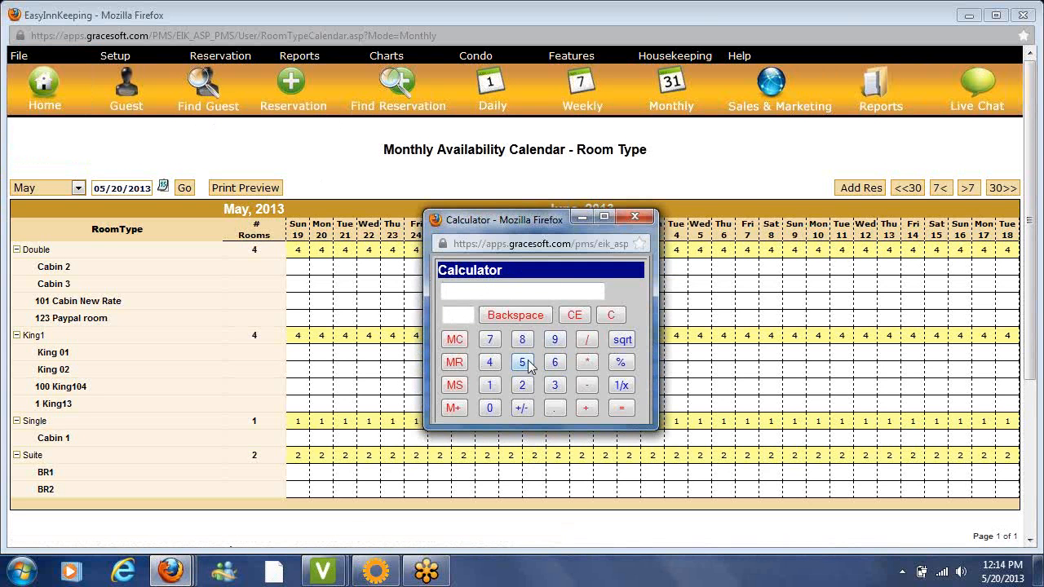
pyautogui.click(636, 218)
pyautogui.moveTo(25, 61)
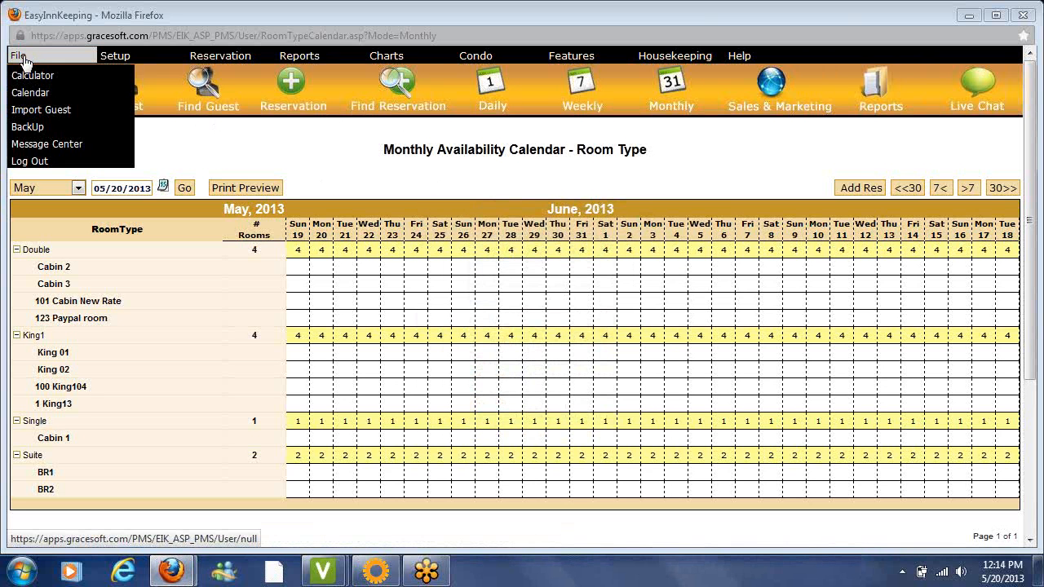
pyautogui.click(30, 93)
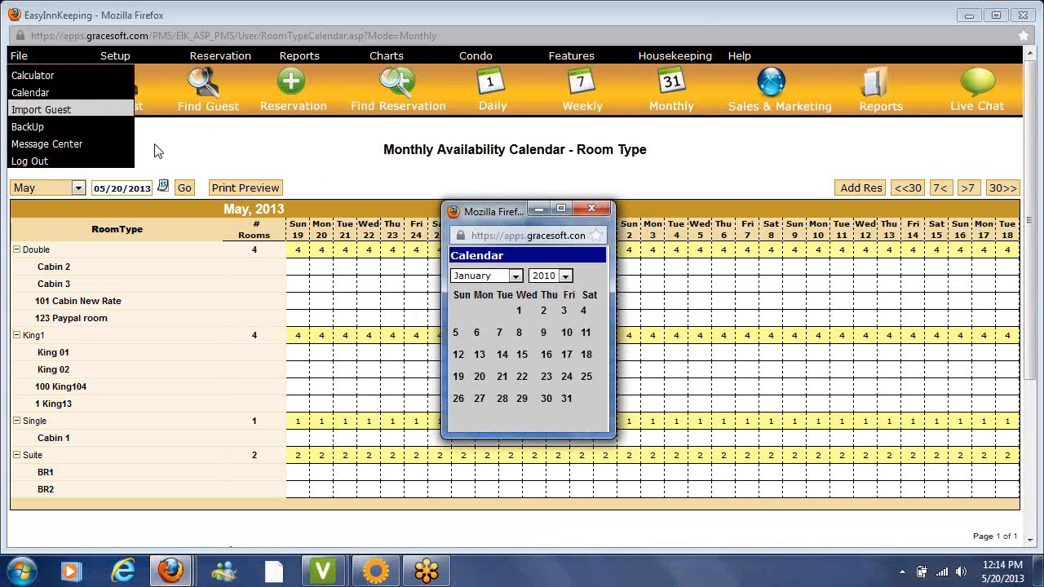
pyautogui.click(564, 276)
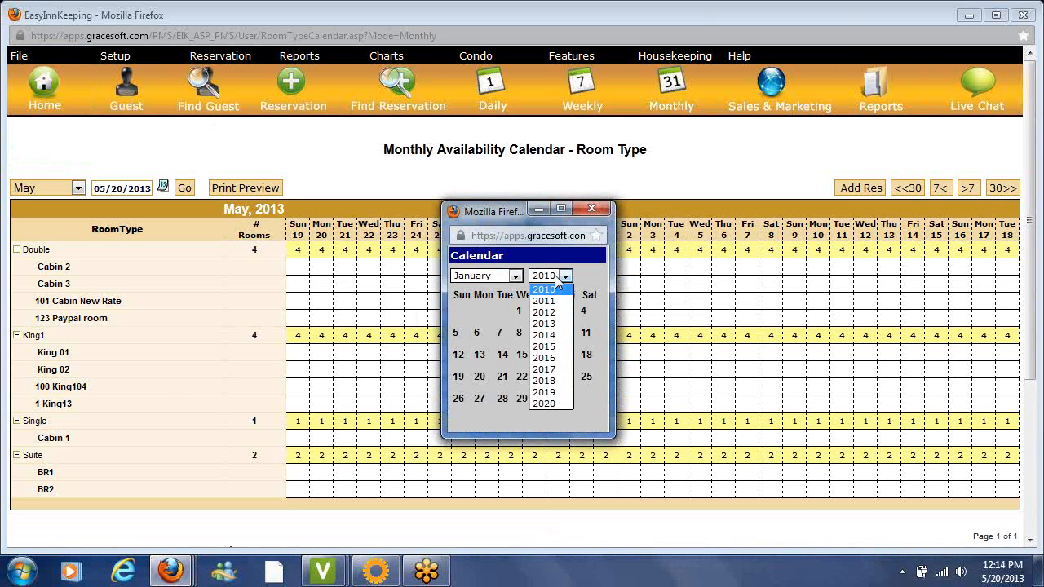
pyautogui.click(551, 324)
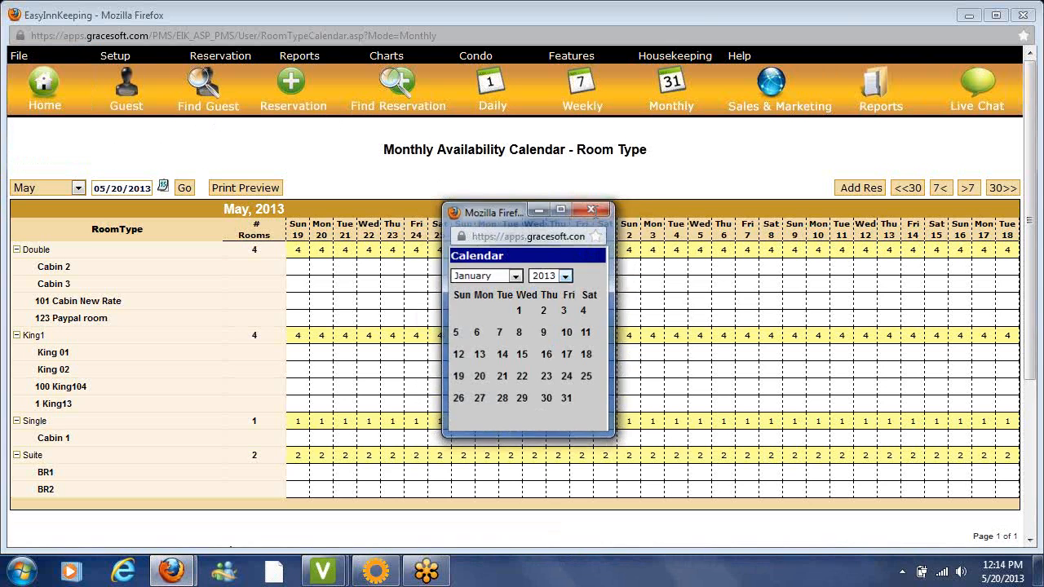
pyautogui.click(592, 210)
# - Open Import Guest, skip file browsing, and download the sample Guest.xls into Excel
pyautogui.moveTo(32, 58)
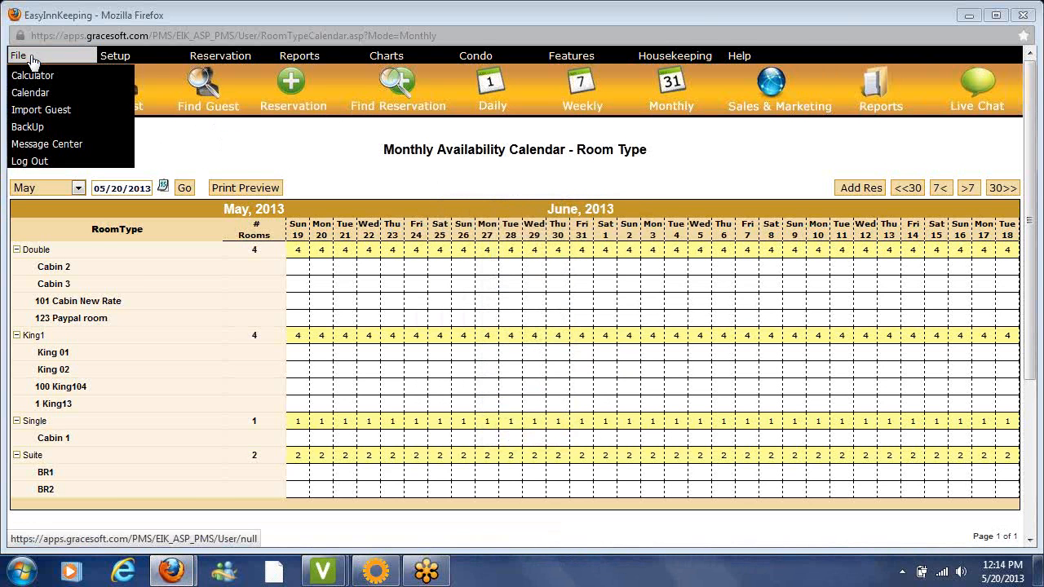
pyautogui.click(40, 112)
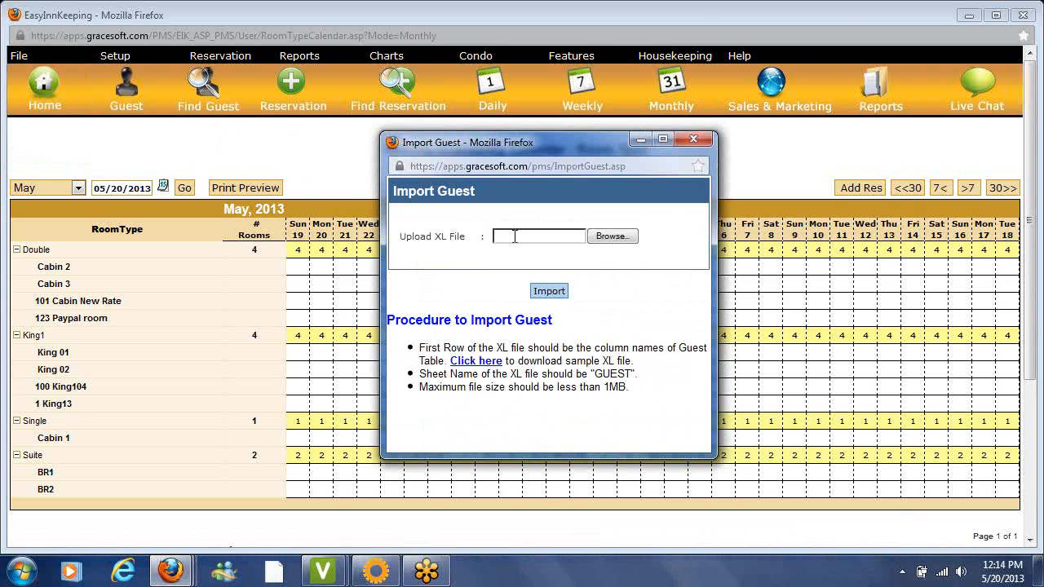
pyautogui.click(514, 237)
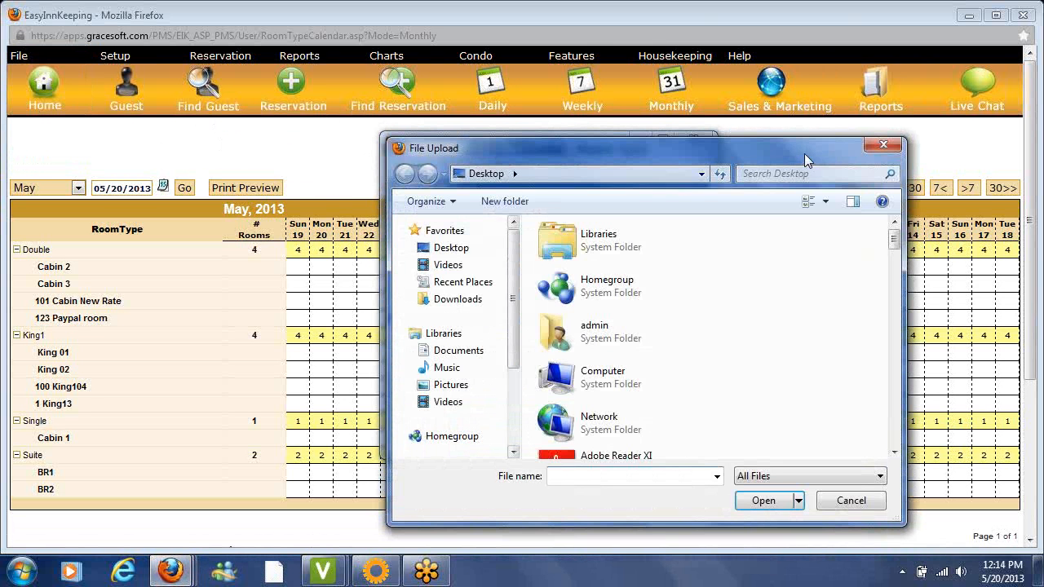
pyautogui.click(883, 145)
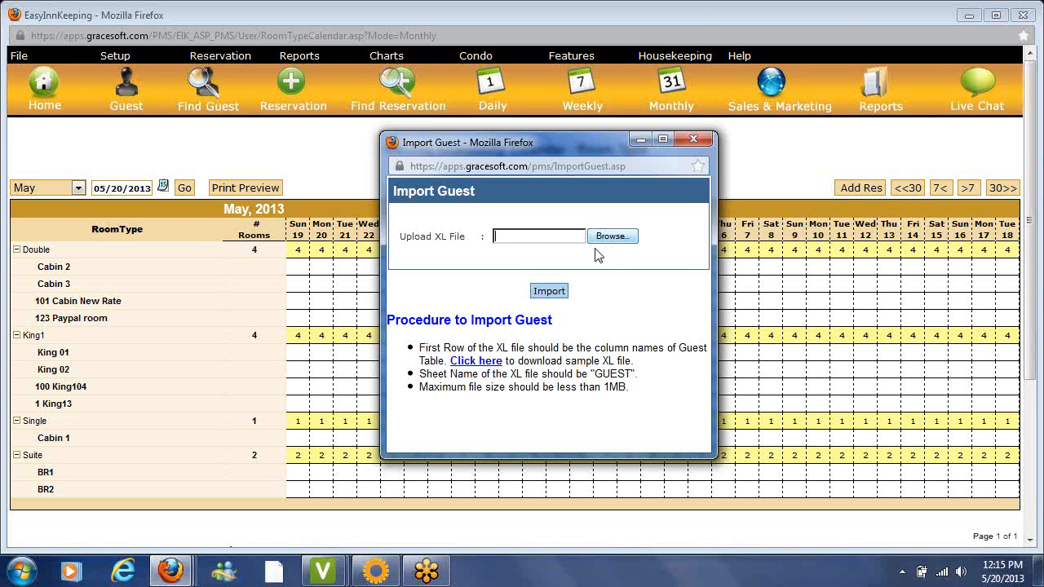
pyautogui.click(476, 363)
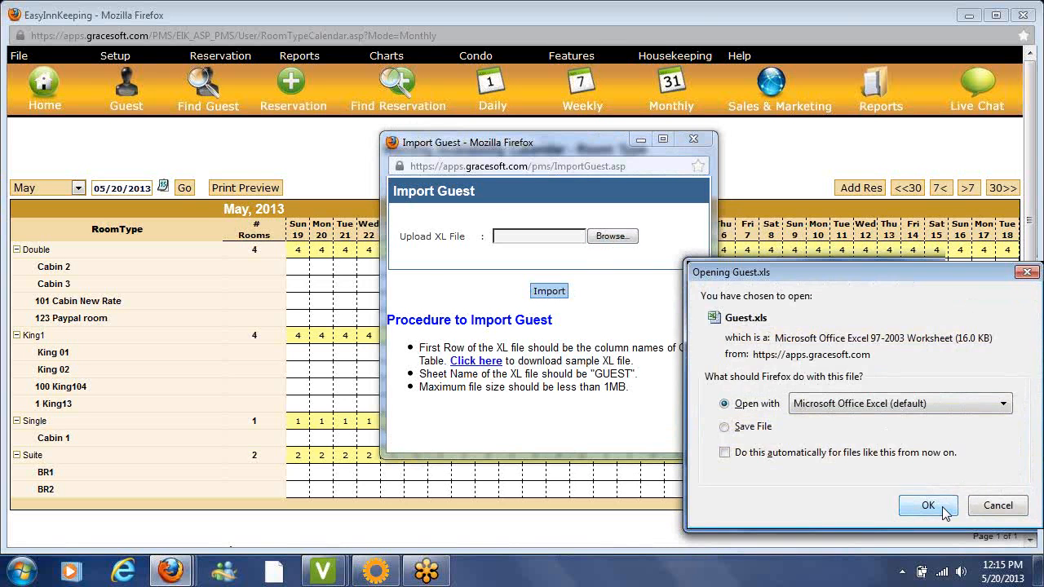
pyautogui.click(929, 505)
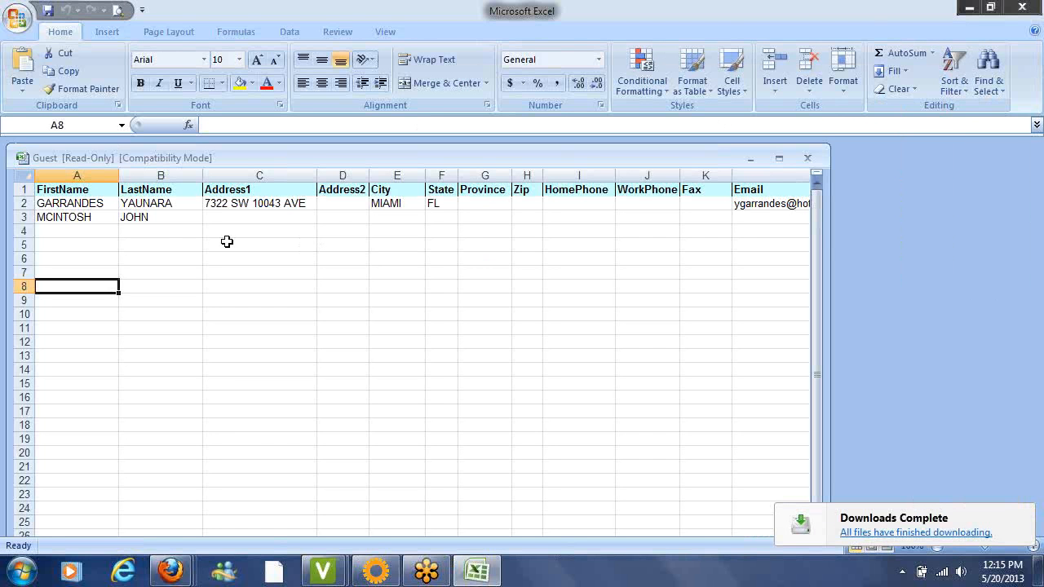
# - Step through the Guest row-1 headings from FirstName across toward Email
pyautogui.click(72, 186)
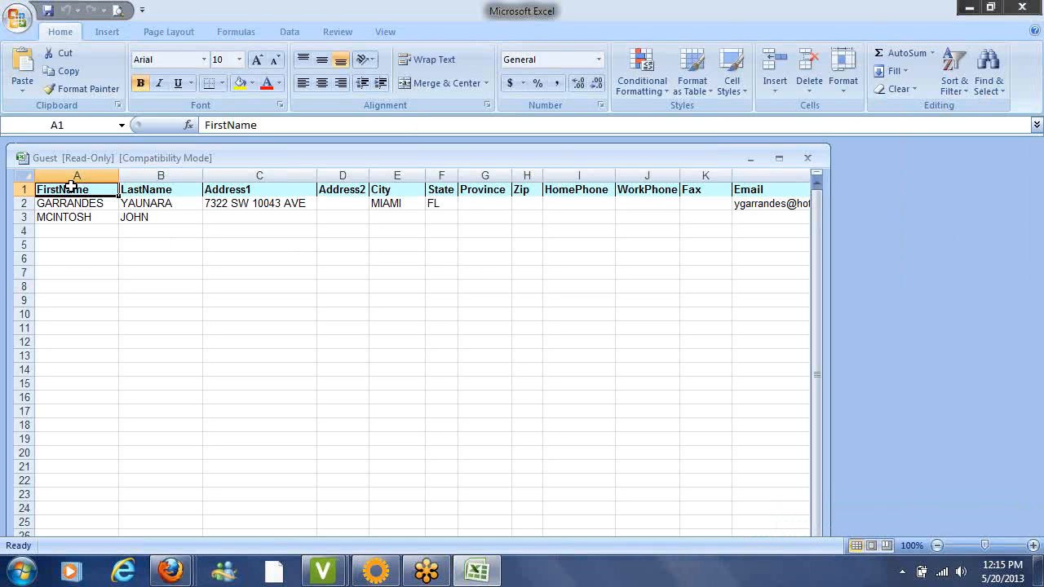
pyautogui.press('Right')
pyautogui.press('Right')
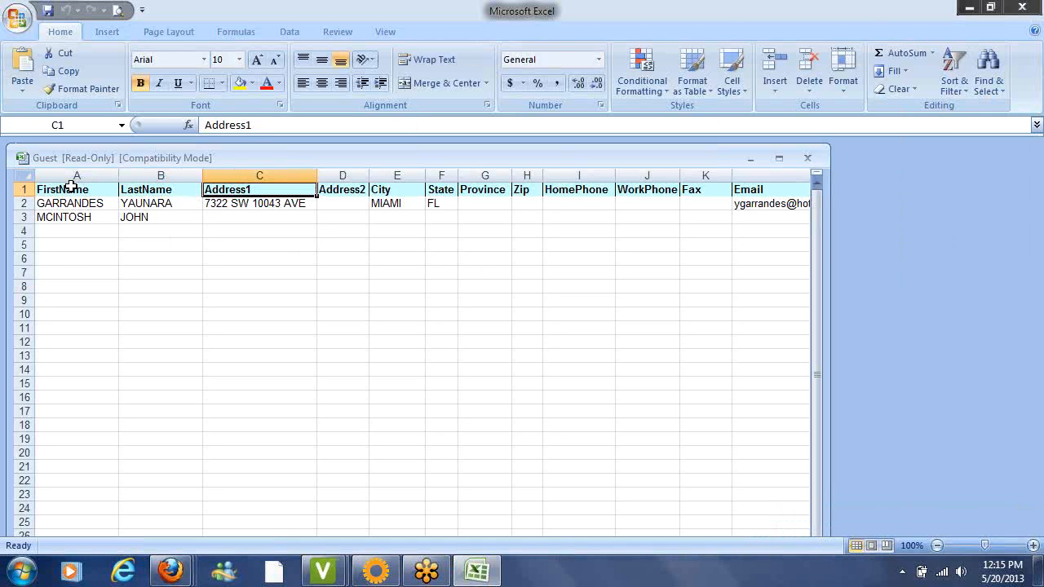
pyautogui.press('Right')
pyautogui.press('Right')
pyautogui.press('Right')
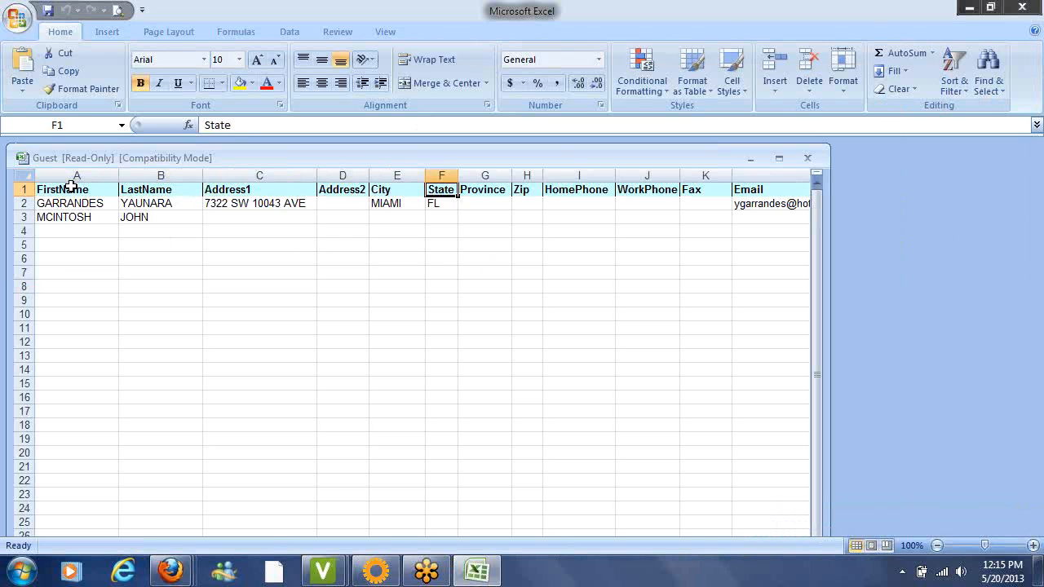
pyautogui.press('Right')
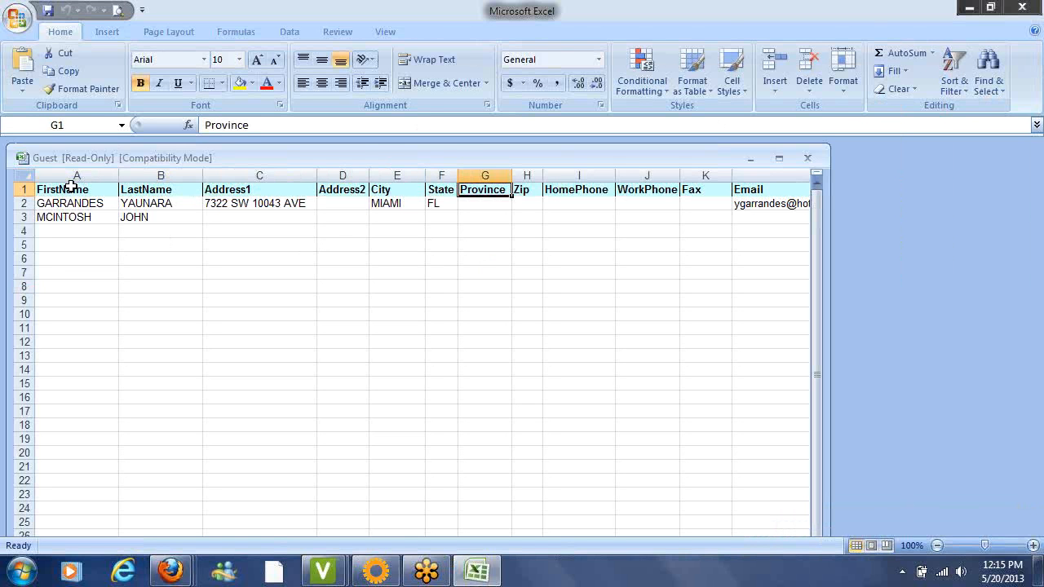
pyautogui.press('Right')
pyautogui.press('Right')
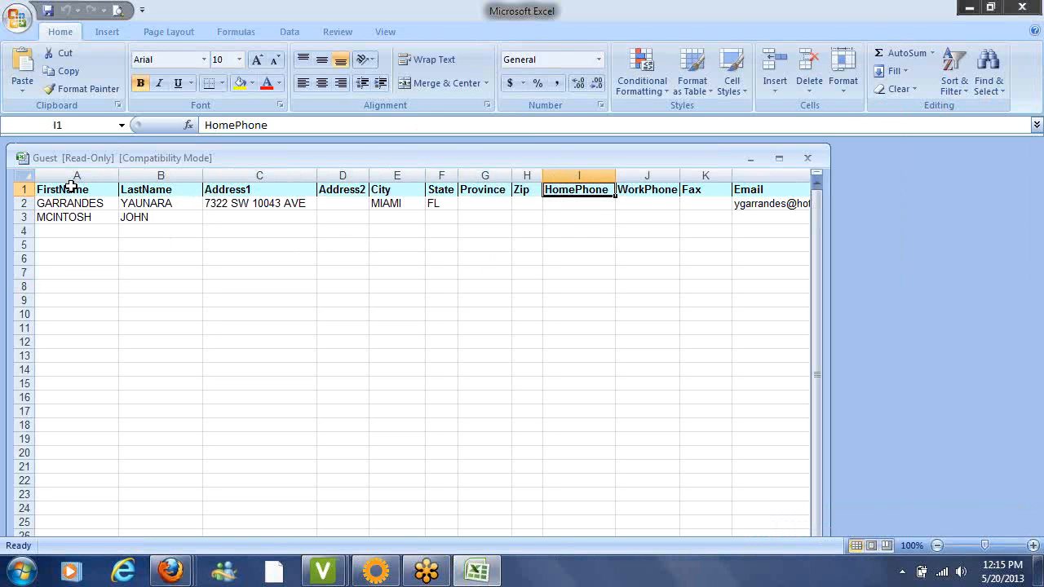
pyautogui.press('Right')
pyautogui.press('Right')
pyautogui.press('Right')
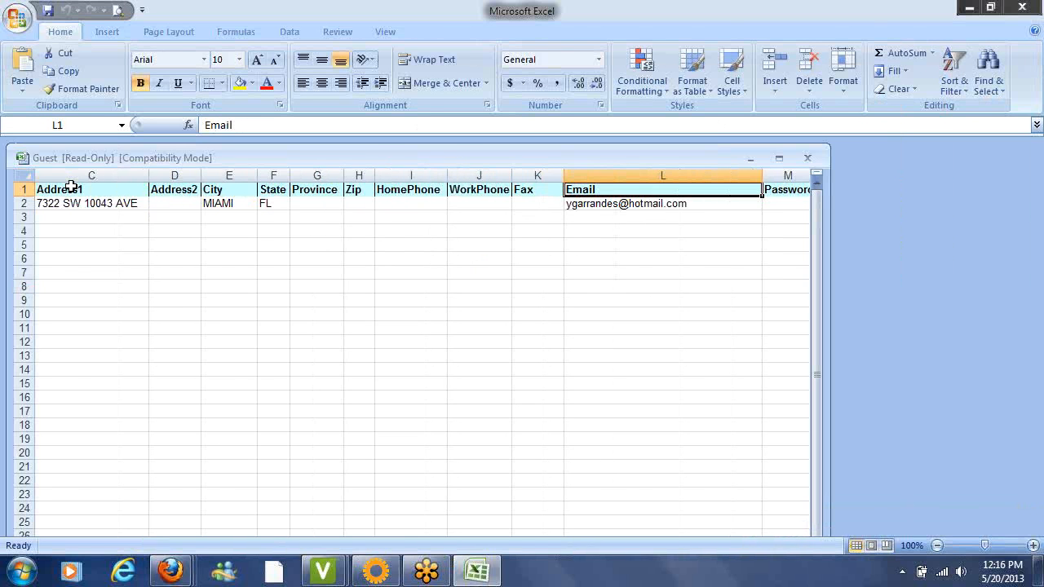
pyautogui.press('Right')
pyautogui.press('Right')
pyautogui.press('Right')
pyautogui.press('Right')
pyautogui.press('Right')
pyautogui.press('Right')
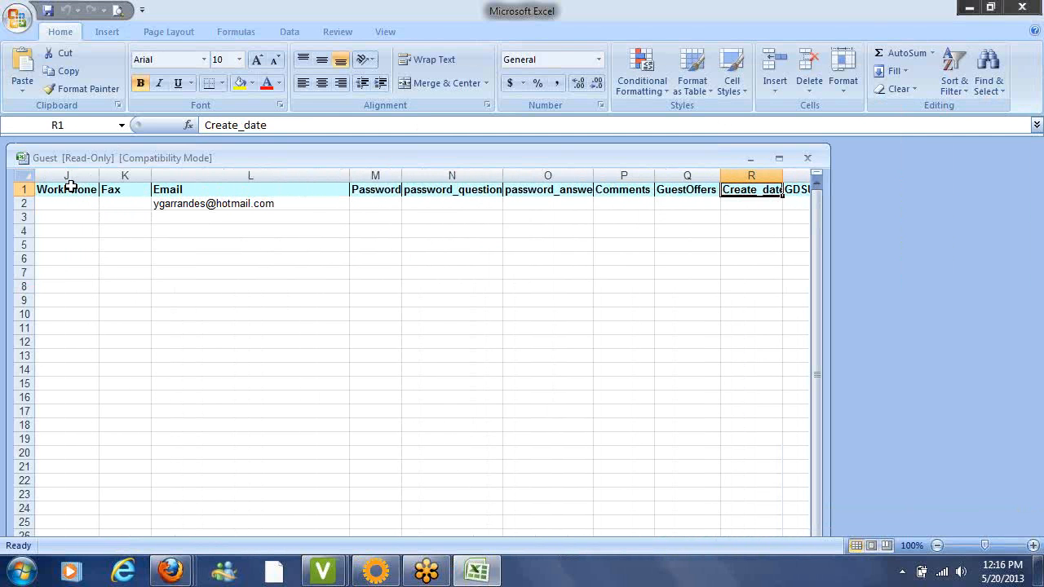
# - Recheck the headings from FirstName to Zip, then close the workbook and minimize Excel
pyautogui.hotkey('ctrl', 'Home')
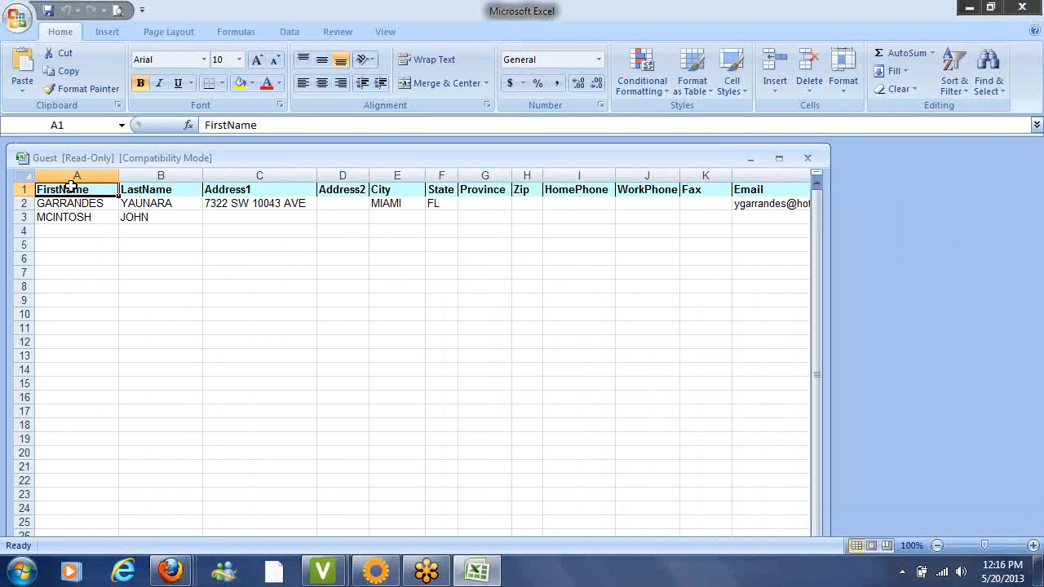
pyautogui.press('Right')
pyautogui.press('Right')
pyautogui.press('Right')
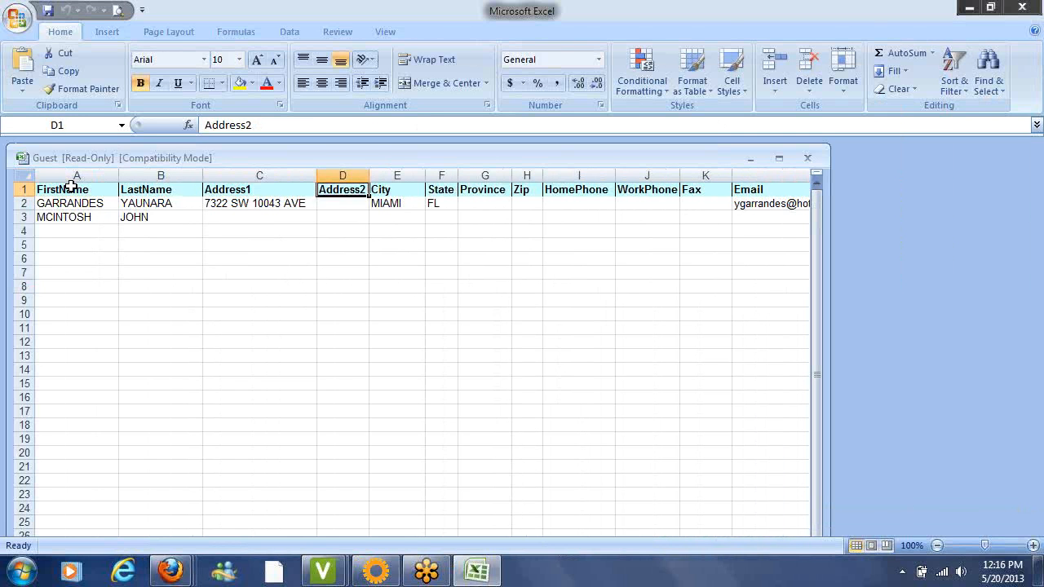
pyautogui.press('Down')
pyautogui.press('Down')
pyautogui.press('Down')
pyautogui.press('Up')
pyautogui.press('Up')
pyautogui.press('Up')
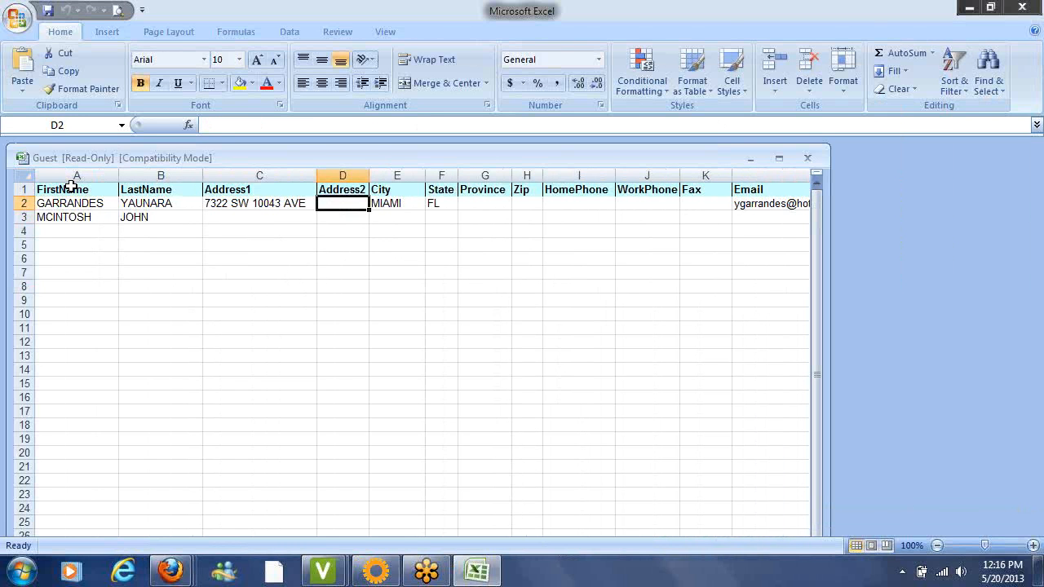
pyautogui.press('Right')
pyautogui.press('Right')
pyautogui.press('Right')
pyautogui.press('Right')
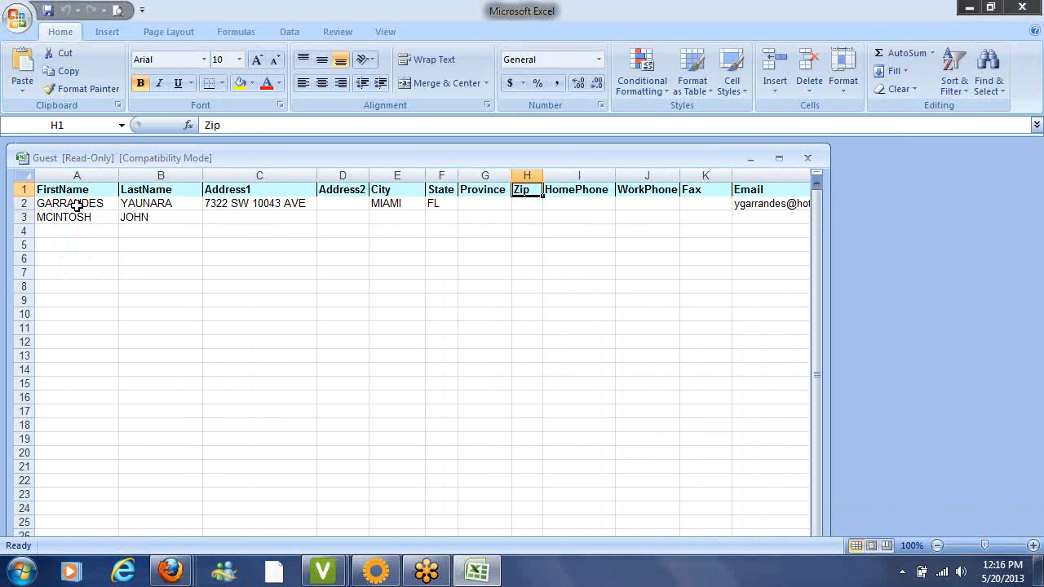
pyautogui.click(815, 159)
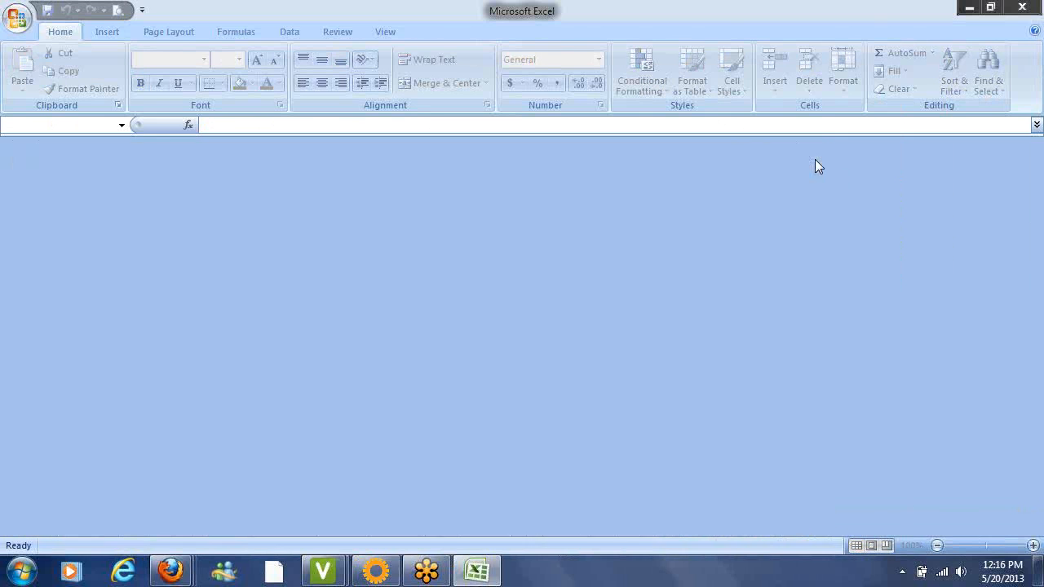
pyautogui.click(965, 10)
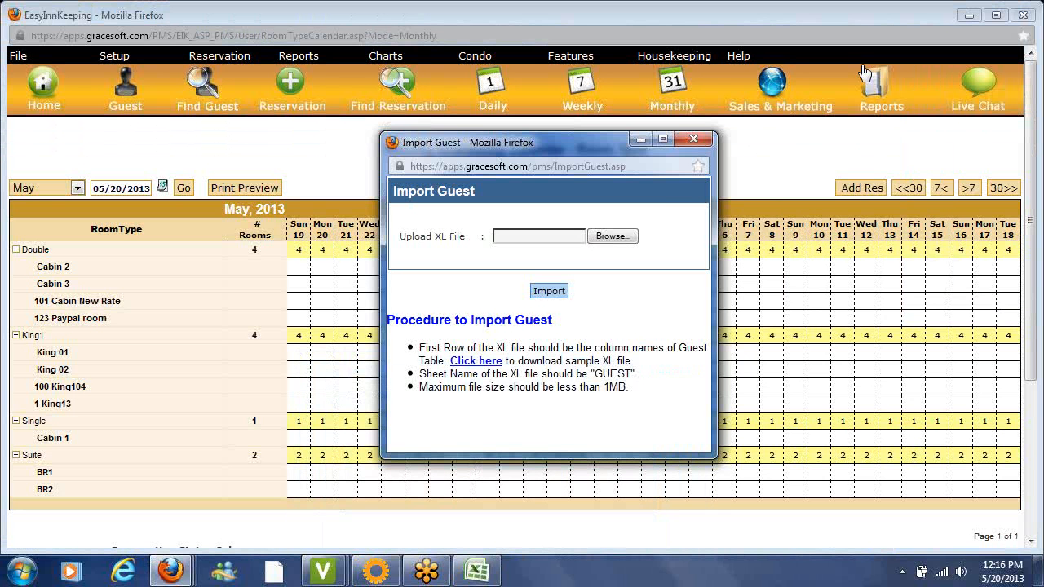
# - Pick C:\Support\GuestList_Test as the upload file, then close the Import Guest window
pyautogui.click(601, 238)
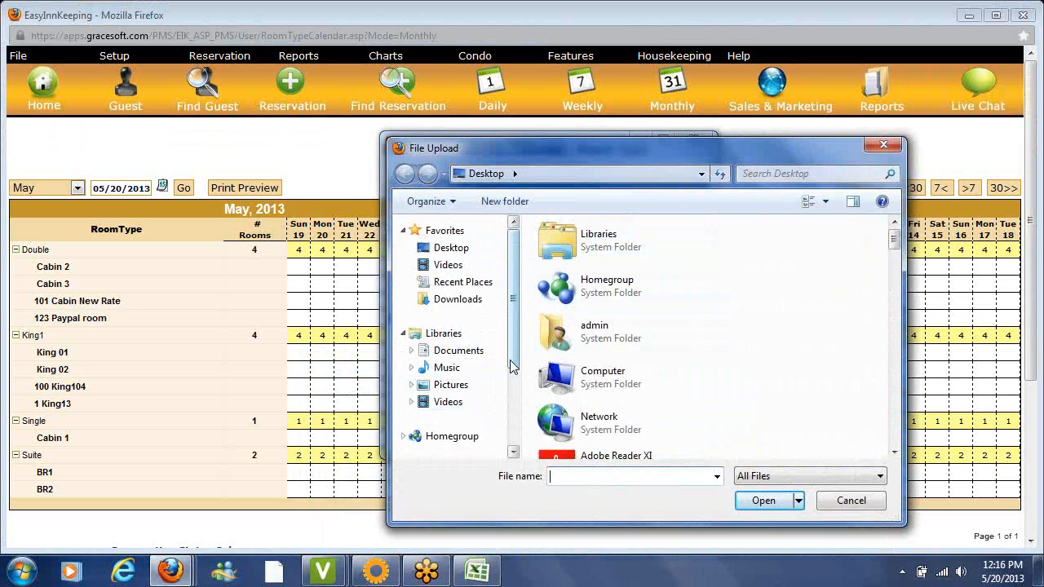
pyautogui.scroll(-2, 515, 403)
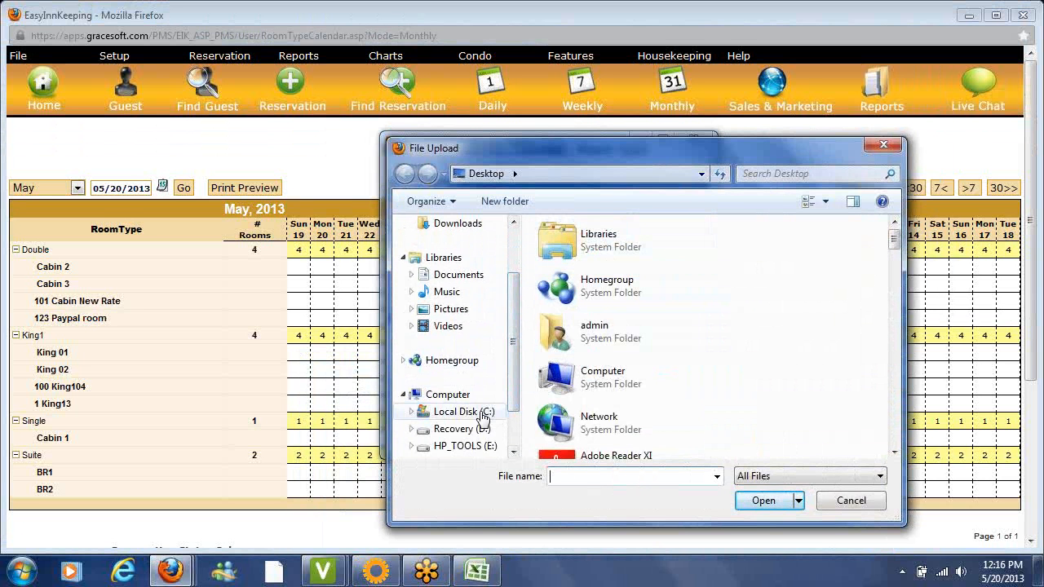
pyautogui.click(485, 415)
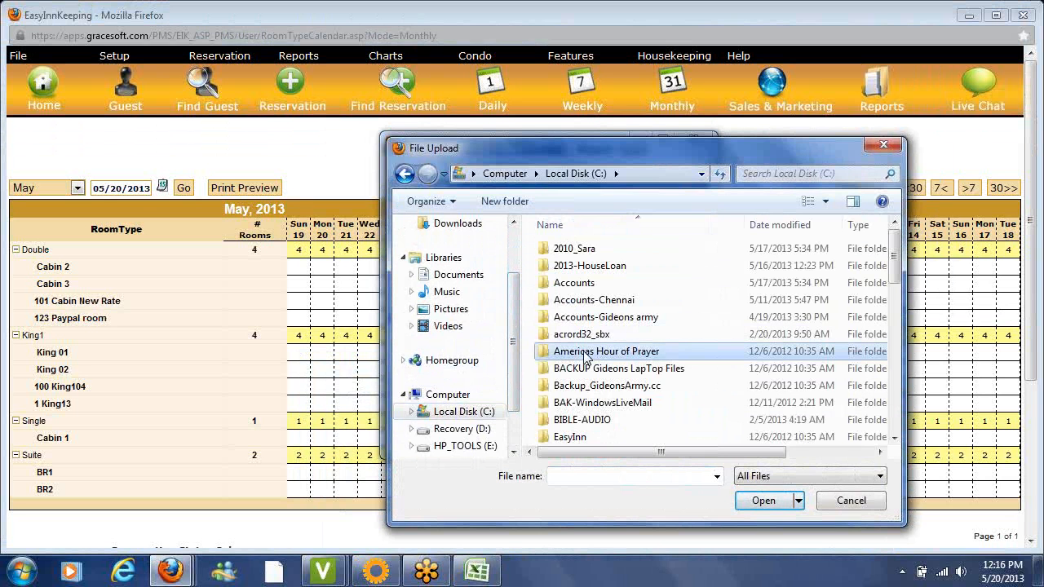
pyautogui.scroll(-10, 575, 355)
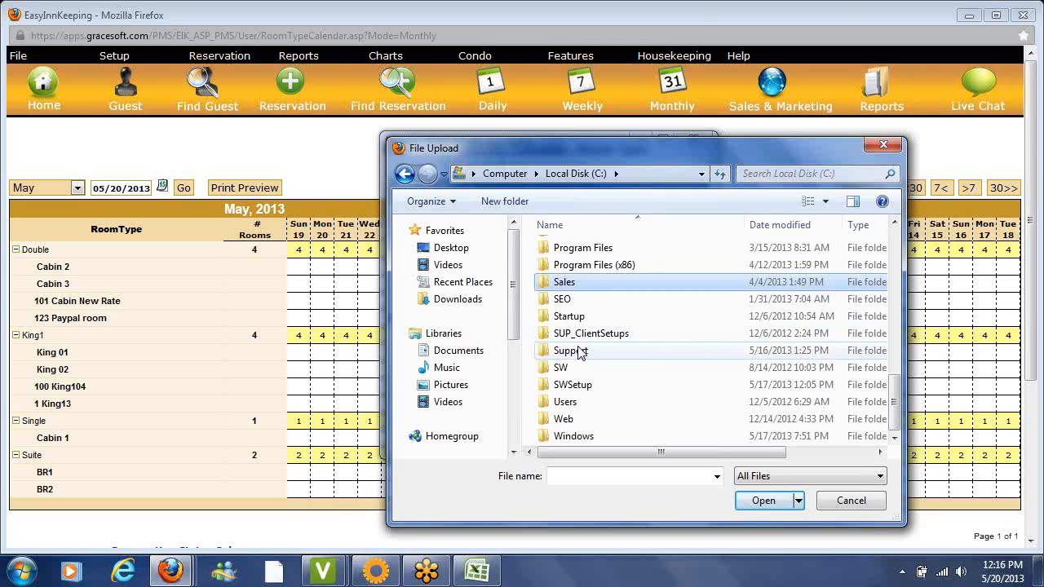
pyautogui.doubleClick(570, 351)
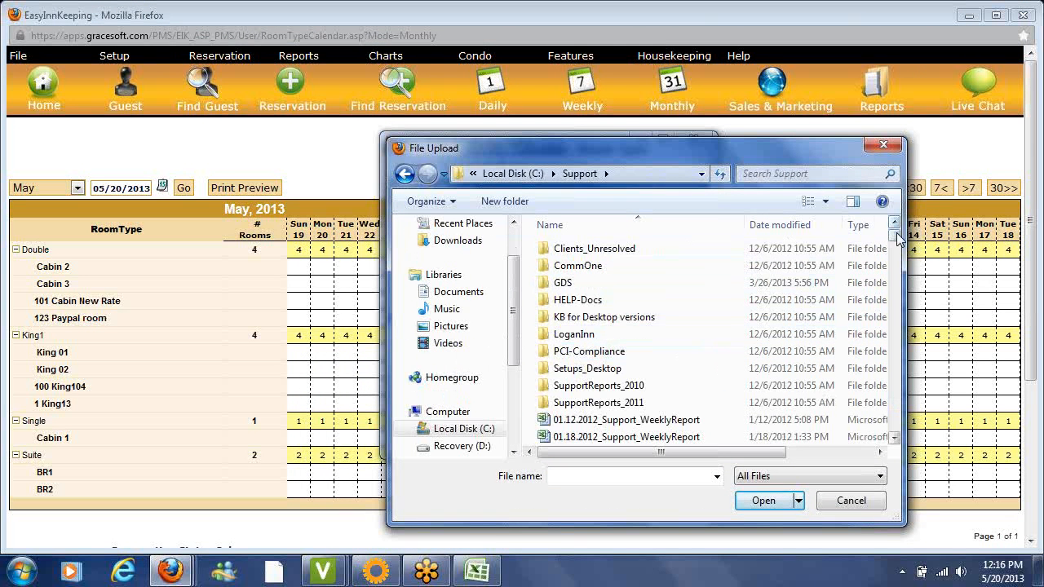
pyautogui.scroll(-4, 897, 245)
pyautogui.moveTo(898, 247); pyautogui.dragTo(908, 331)
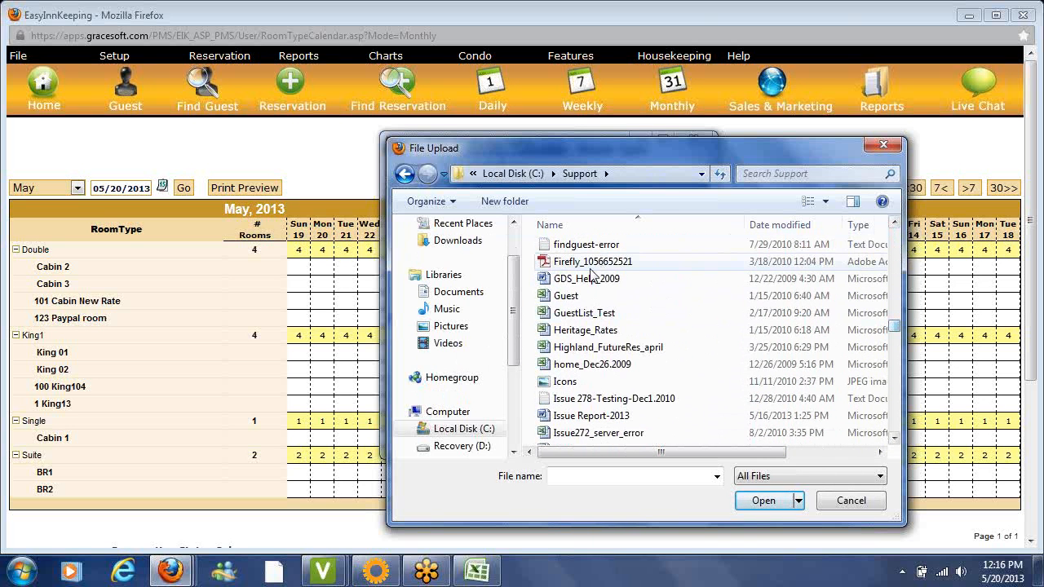
pyautogui.click(574, 316)
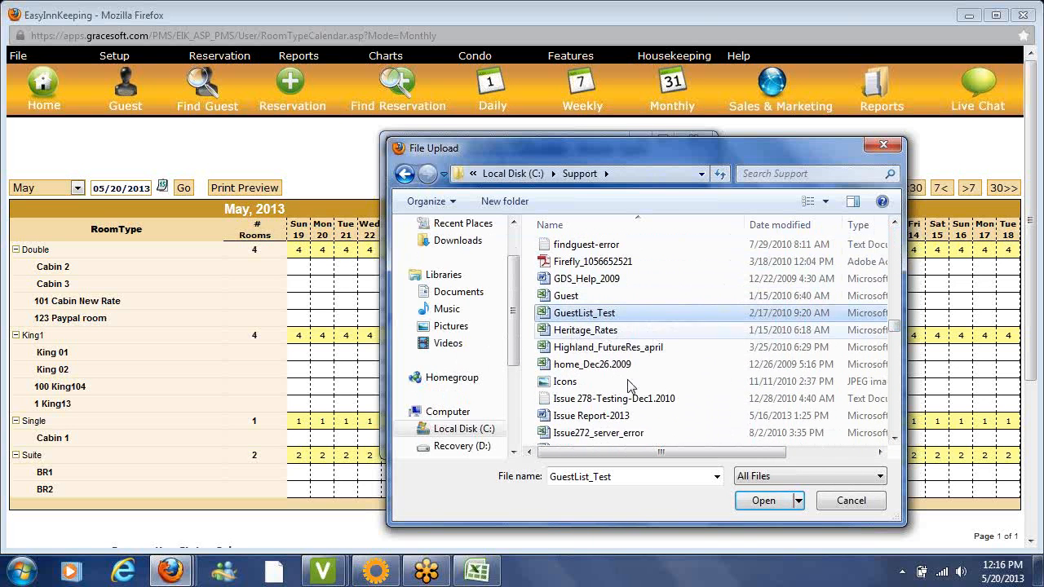
pyautogui.click(759, 501)
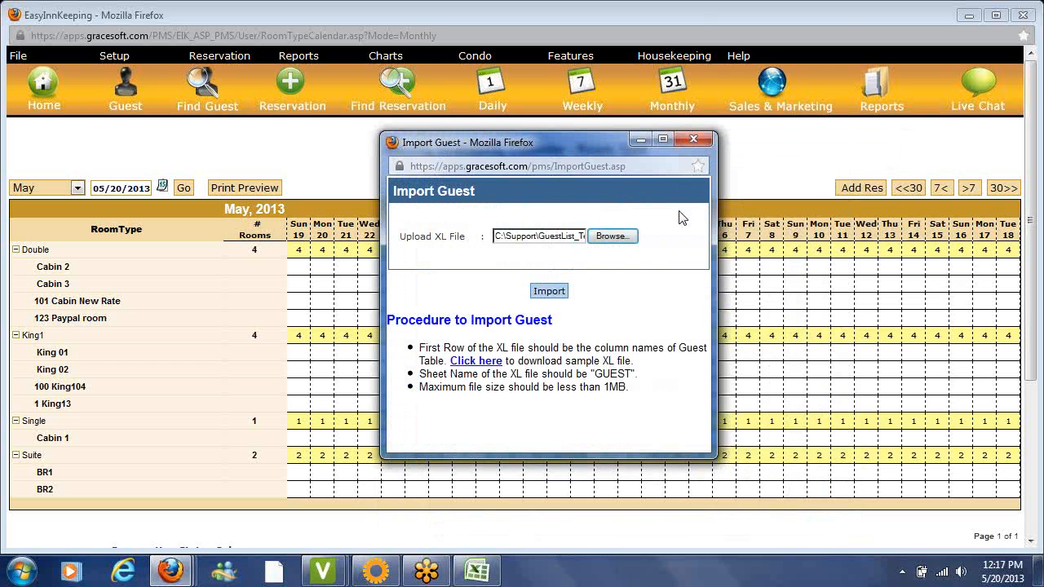
pyautogui.click(694, 140)
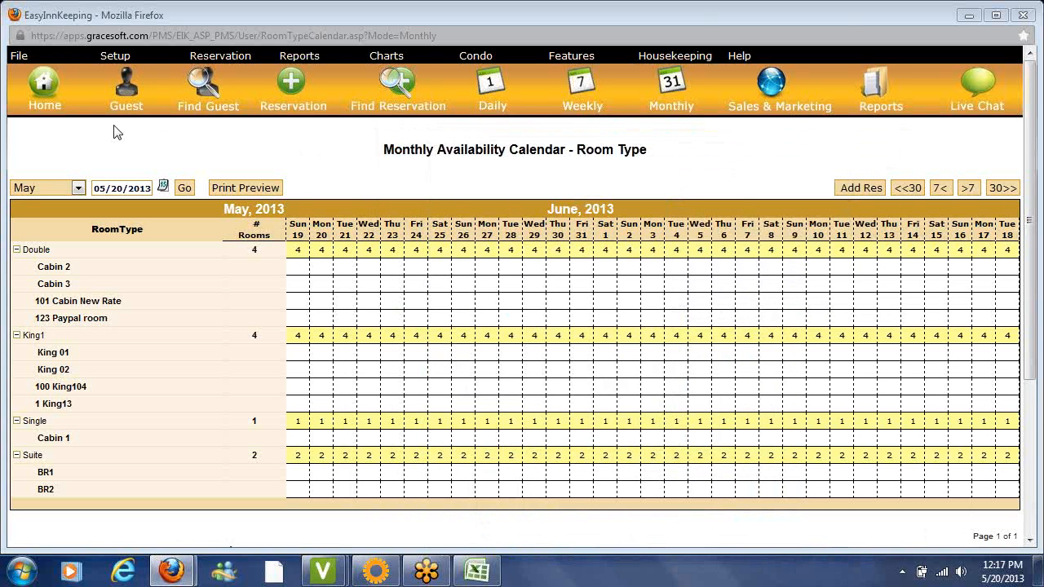
# - Back up the availability calendar for the next 250 days via File > BackUp
pyautogui.moveTo(26, 59)
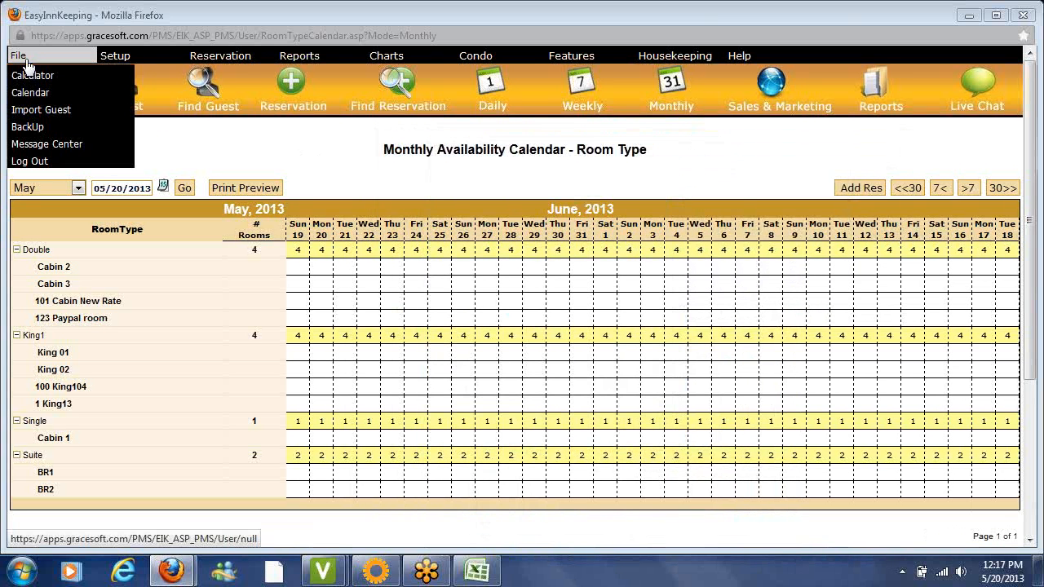
pyautogui.click(33, 127)
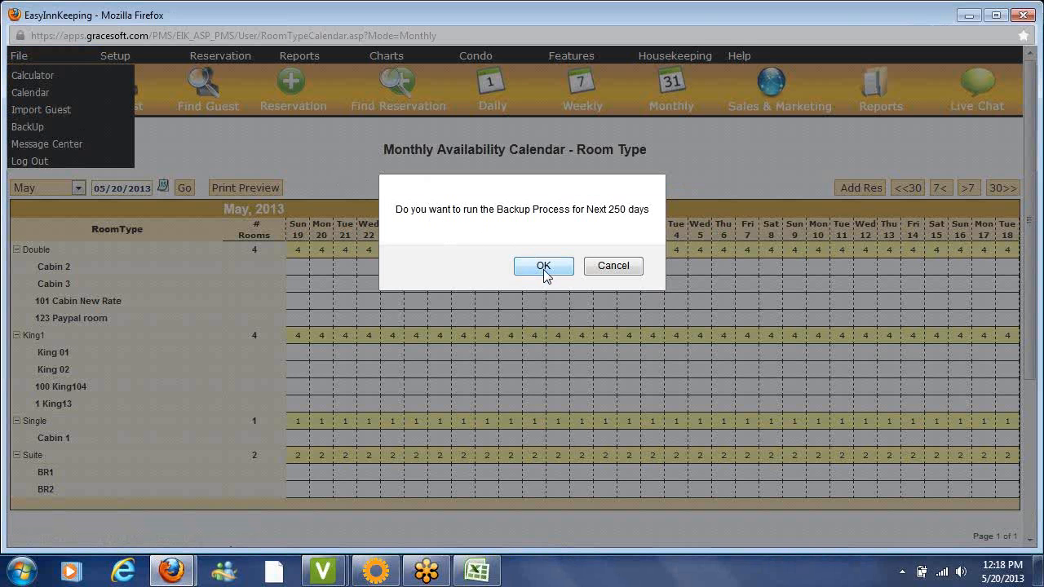
pyautogui.click(543, 268)
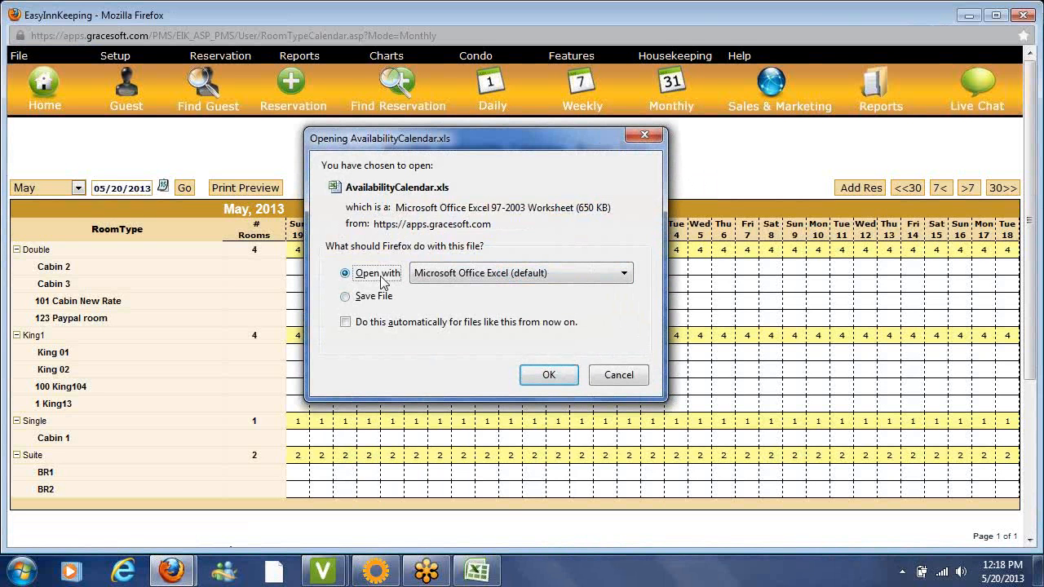
# - Open AvailabilityCalendar.xls in Excel despite the format warning, maximize it and select B2 (19 May)
pyautogui.click(554, 375)
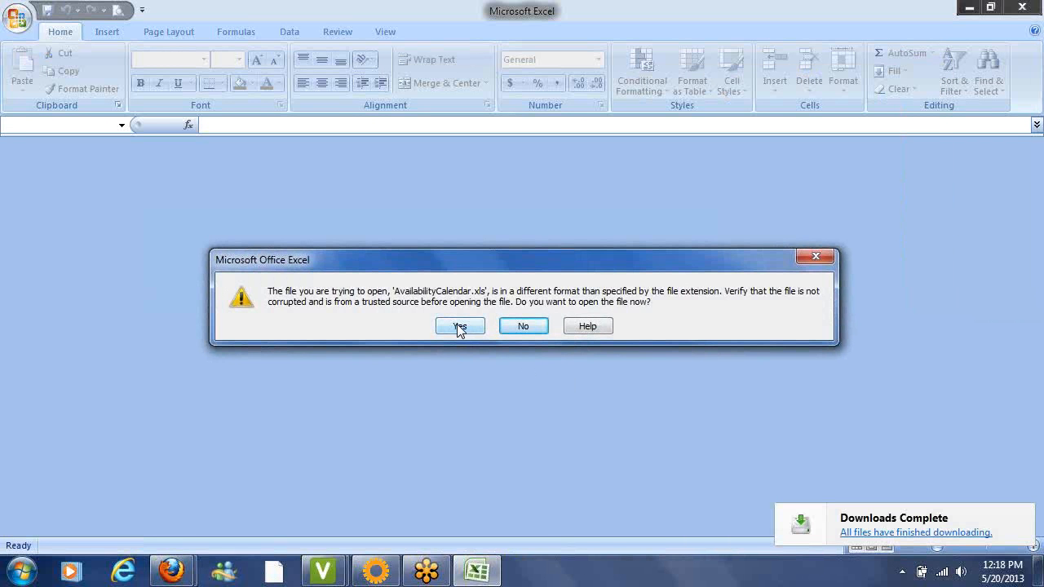
pyautogui.click(458, 327)
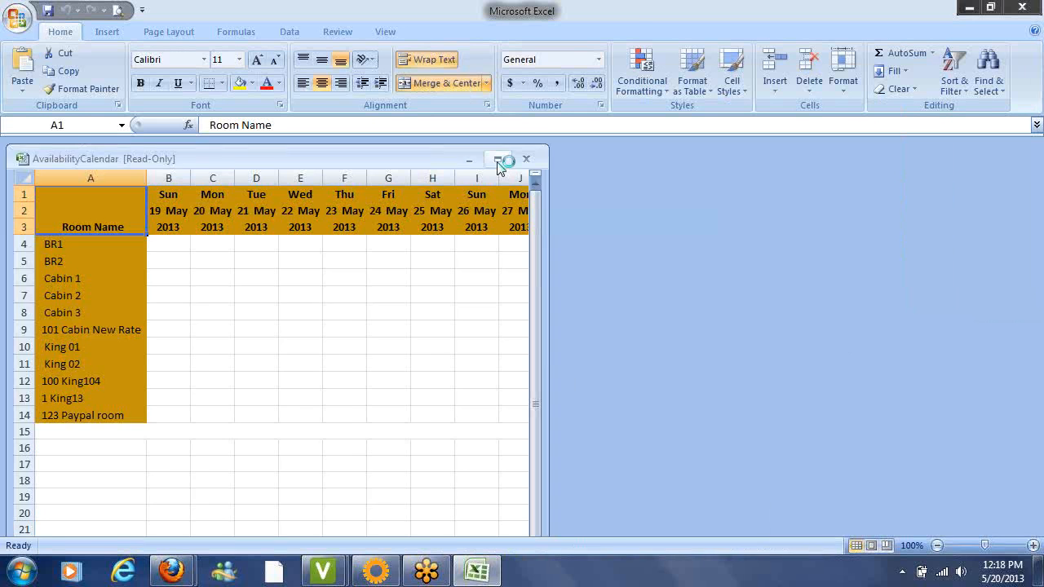
pyautogui.click(497, 160)
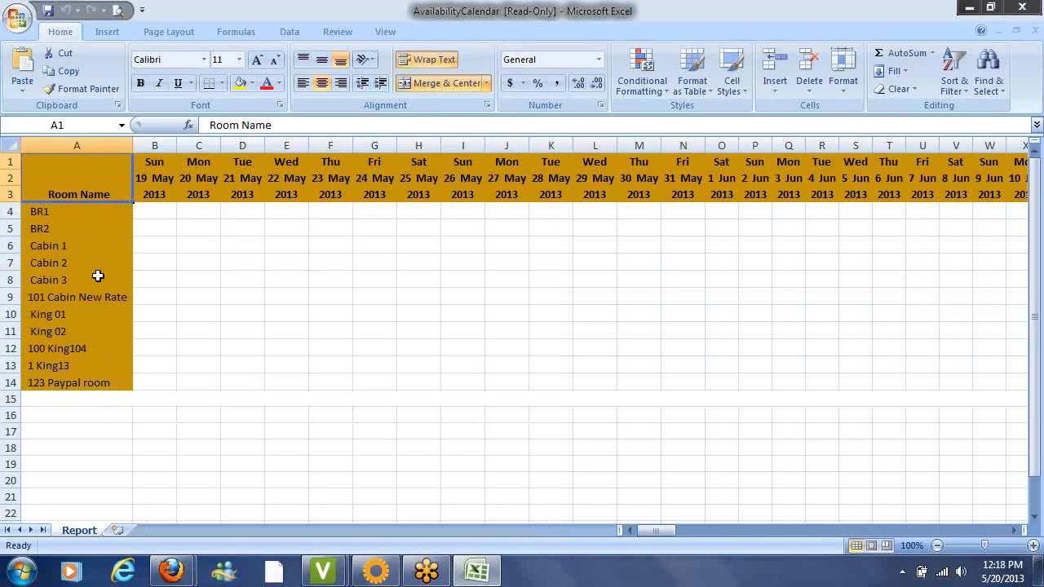
pyautogui.click(153, 176)
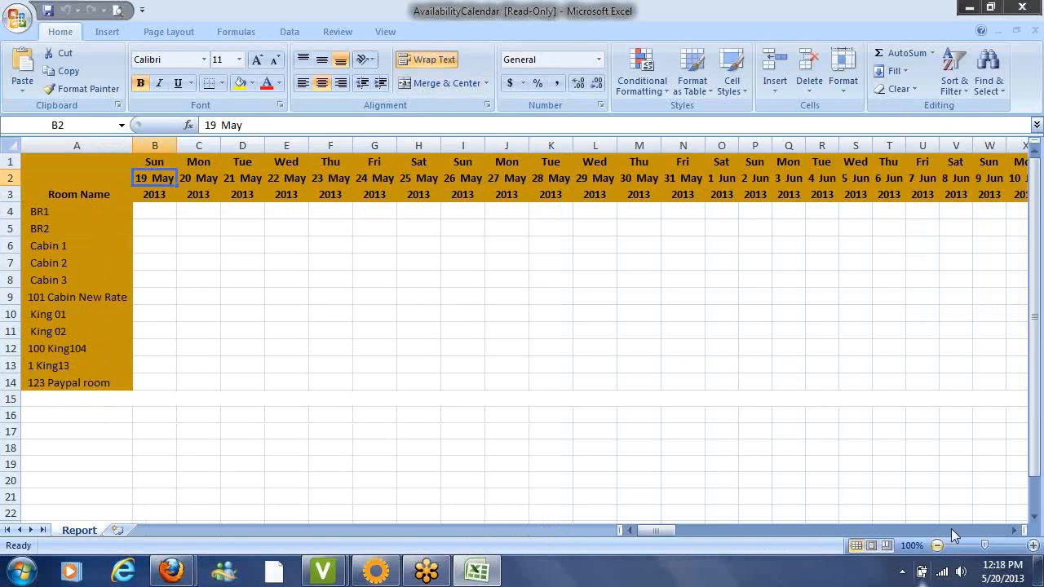
pyautogui.moveTo(956, 525); pyautogui.dragTo(629, 539)
pyautogui.click(21, 23)
# - Save the calendar to the Desktop as 'Easy InnKeeping backup May 20' in Excel 97-2003 format, then close Excel
pyautogui.moveTo(67, 204)
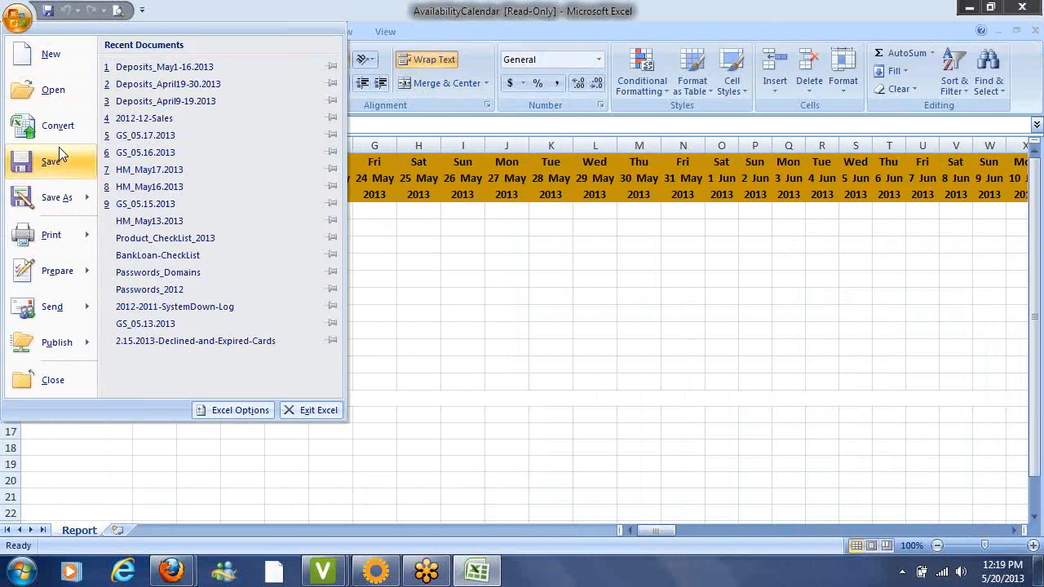
pyautogui.click(59, 147)
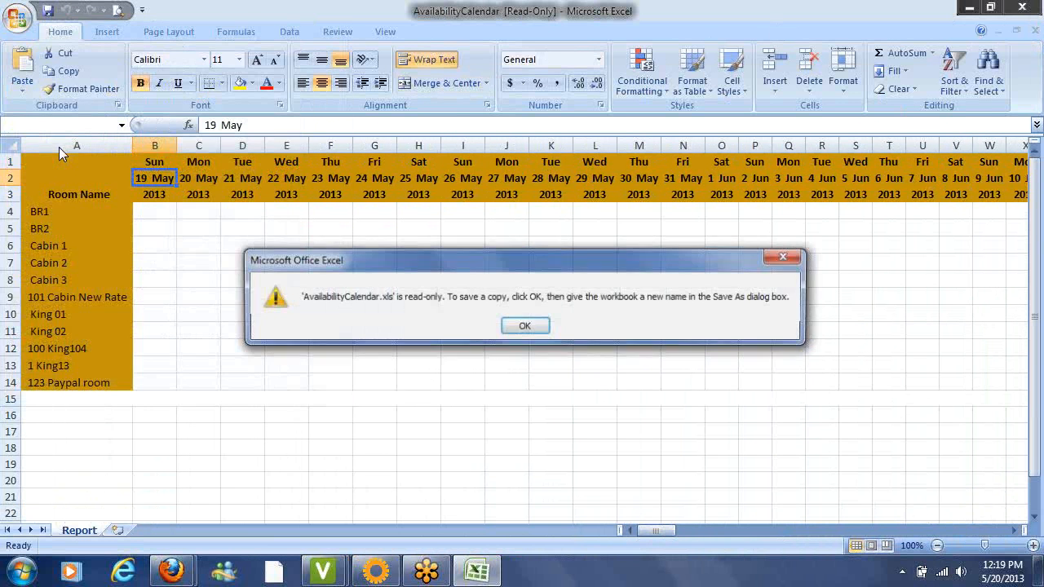
pyautogui.click(527, 327)
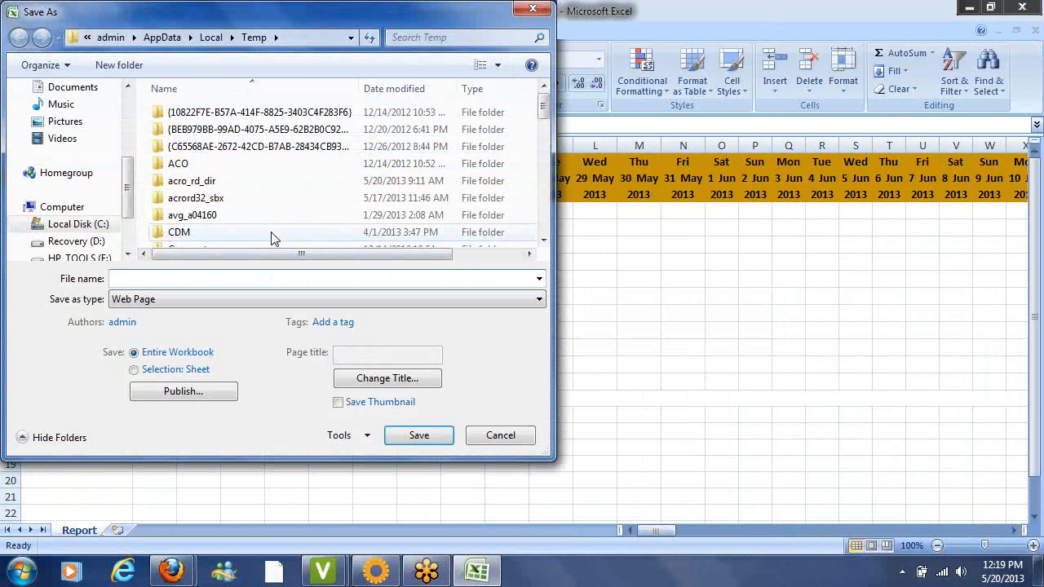
pyautogui.click(125, 106)
pyautogui.click(73, 123)
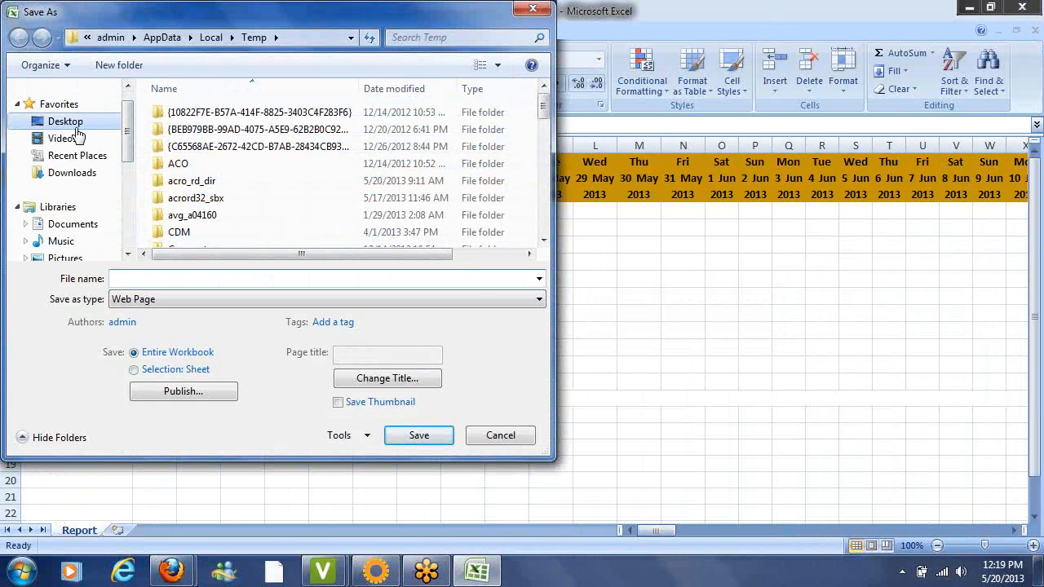
pyautogui.click(231, 277)
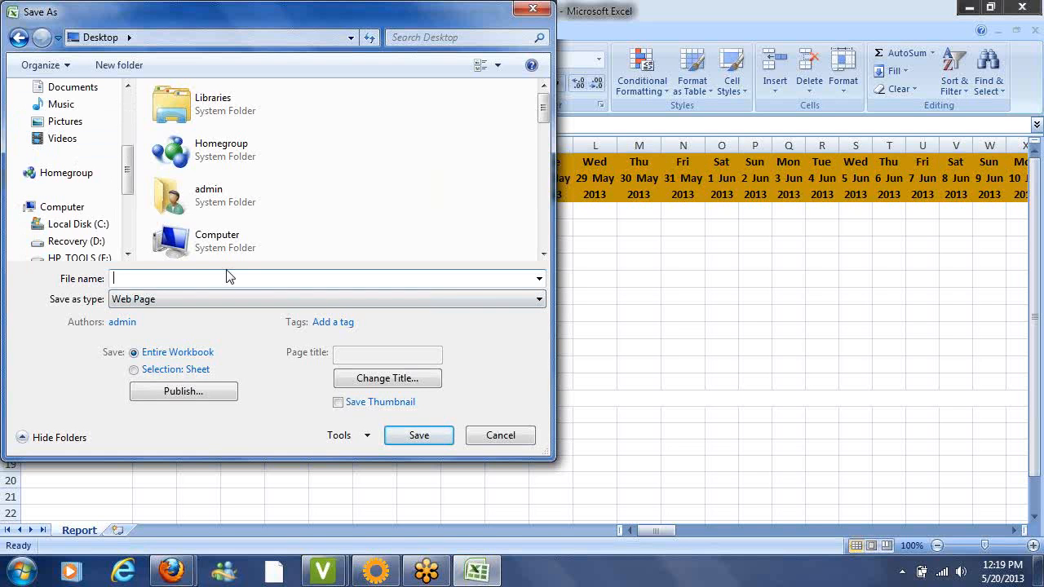
pyautogui.write('Easy InnKeeping backup')
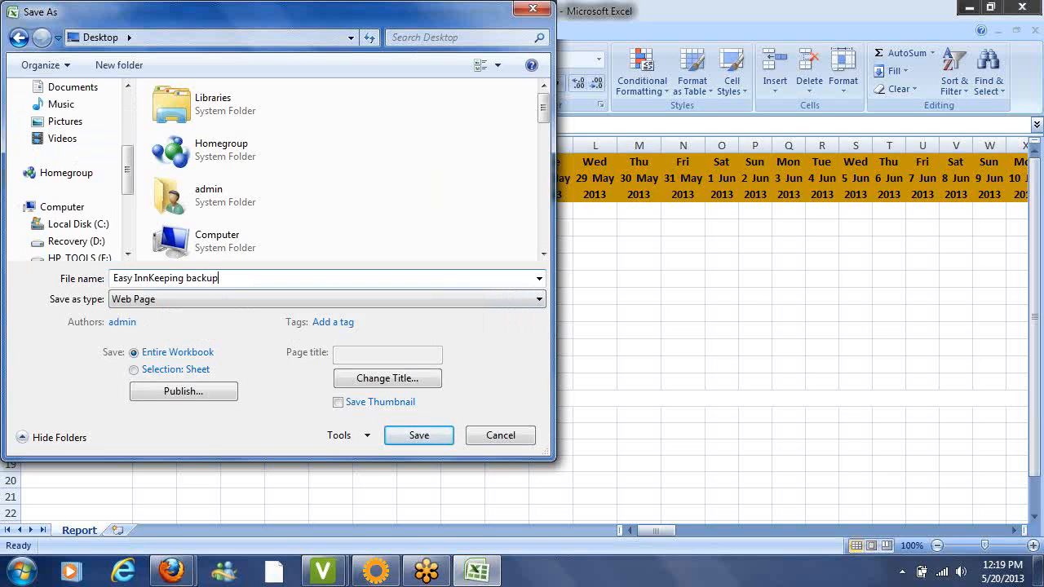
pyautogui.write(' May 20')
pyautogui.click(397, 299)
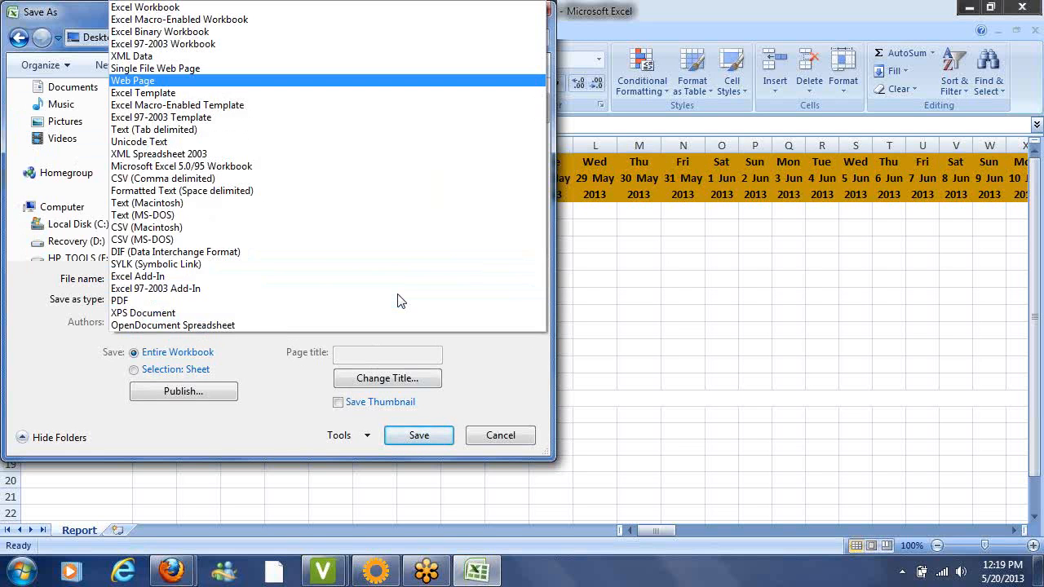
pyautogui.click(266, 43)
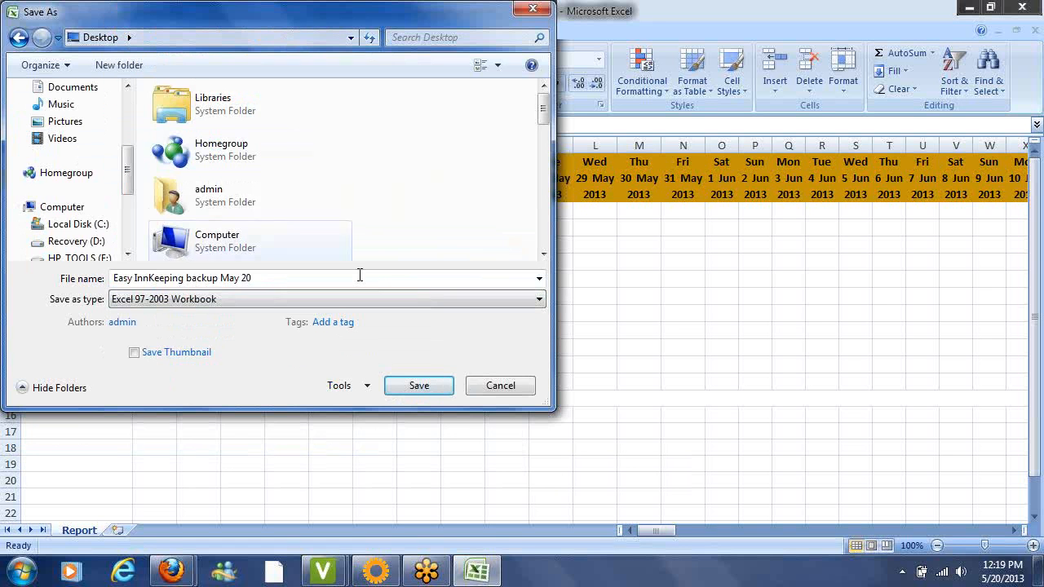
pyautogui.click(418, 386)
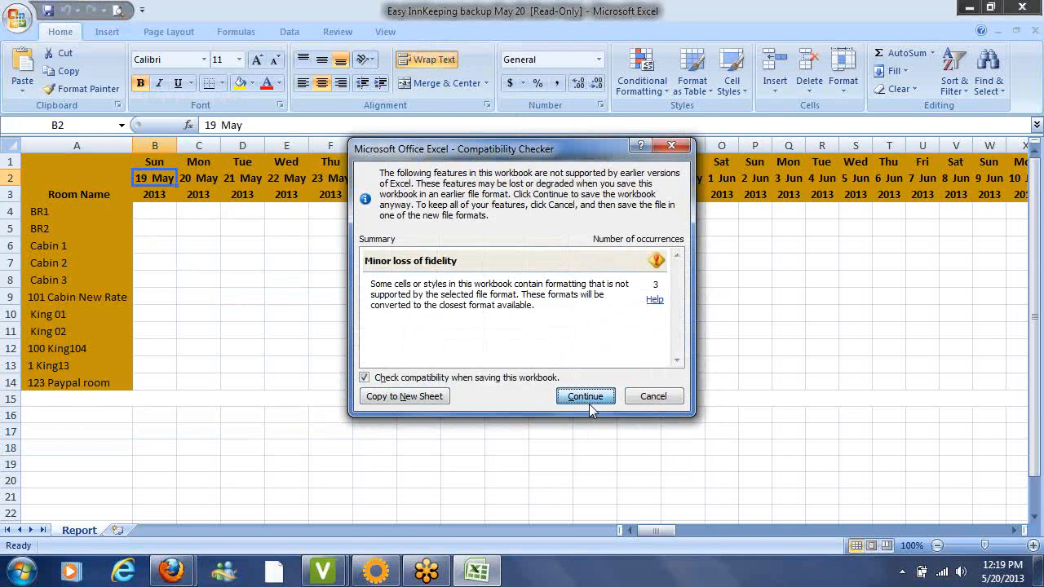
pyautogui.click(589, 403)
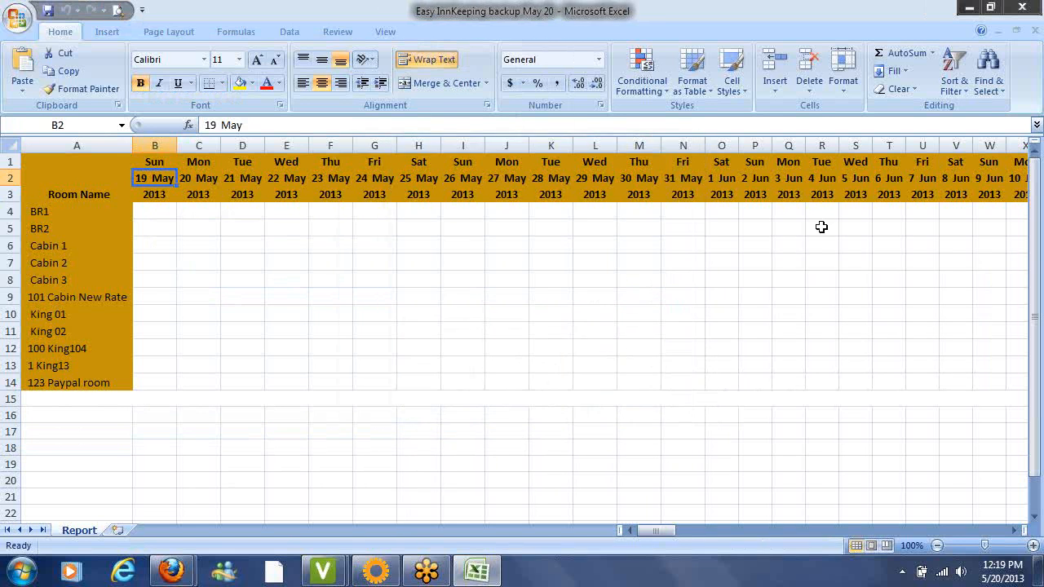
pyautogui.click(1034, 33)
pyautogui.click(1023, 9)
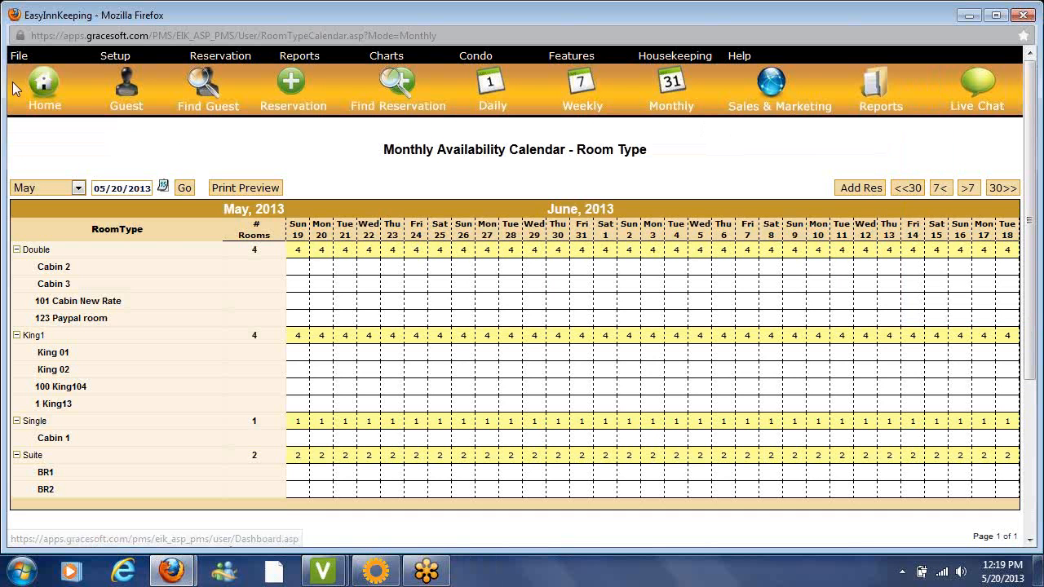
# - Open the File > Message Center mailbox, dismiss the mail notification and move the window left
pyautogui.moveTo(17, 59)
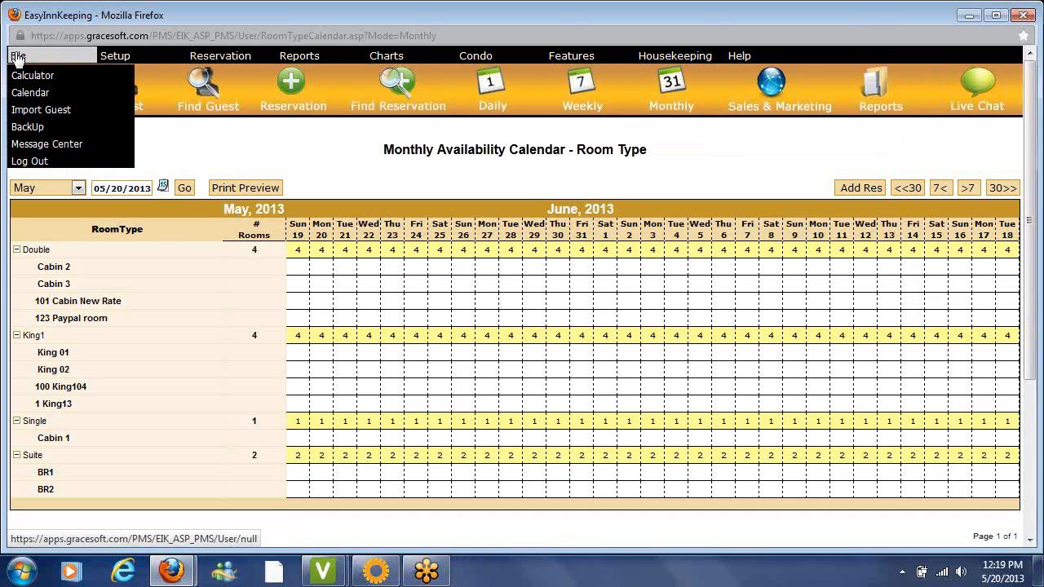
pyautogui.click(48, 144)
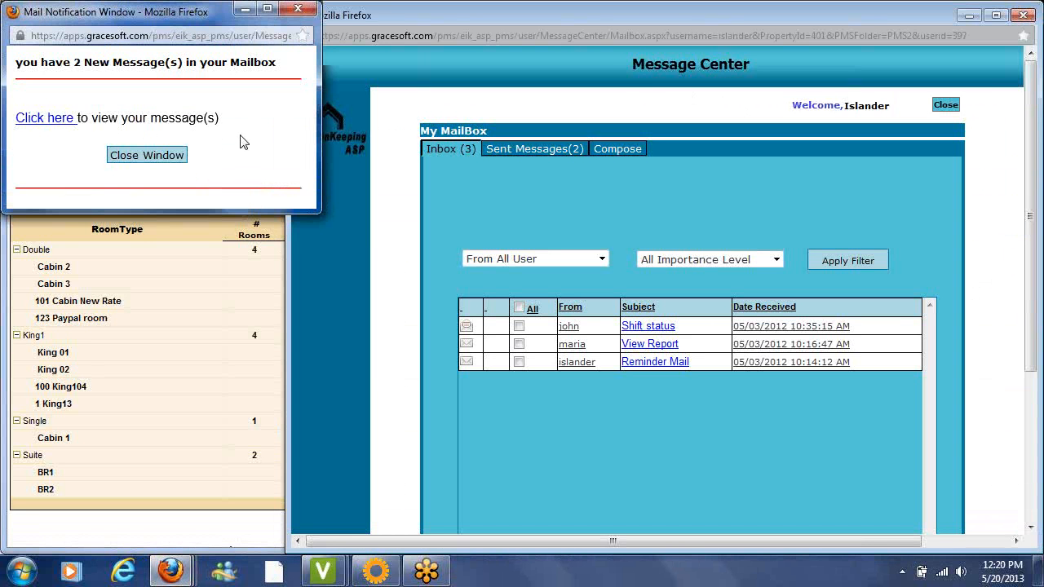
pyautogui.click(181, 157)
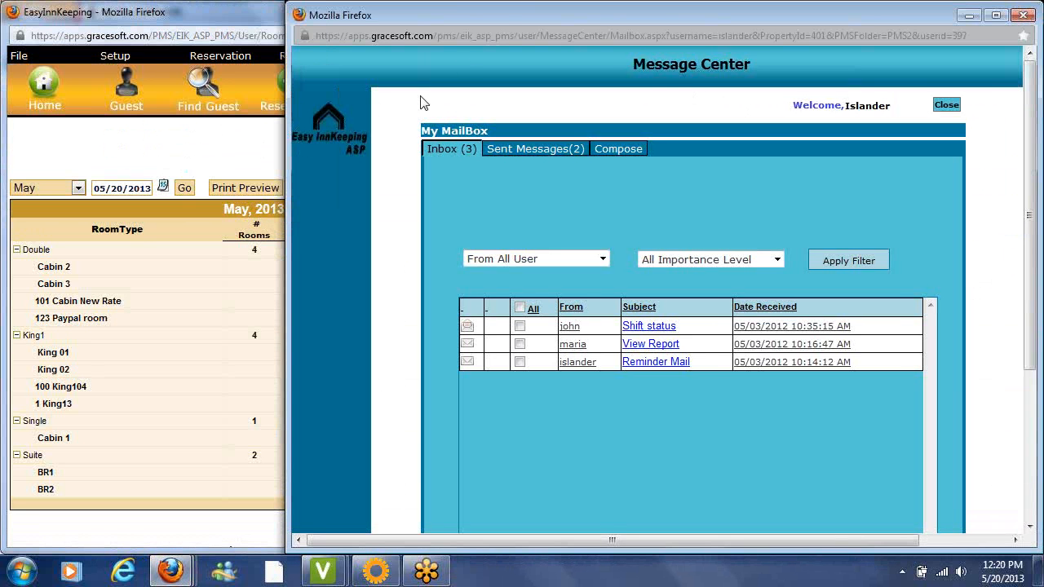
pyautogui.moveTo(516, 14); pyautogui.dragTo(368, 20)
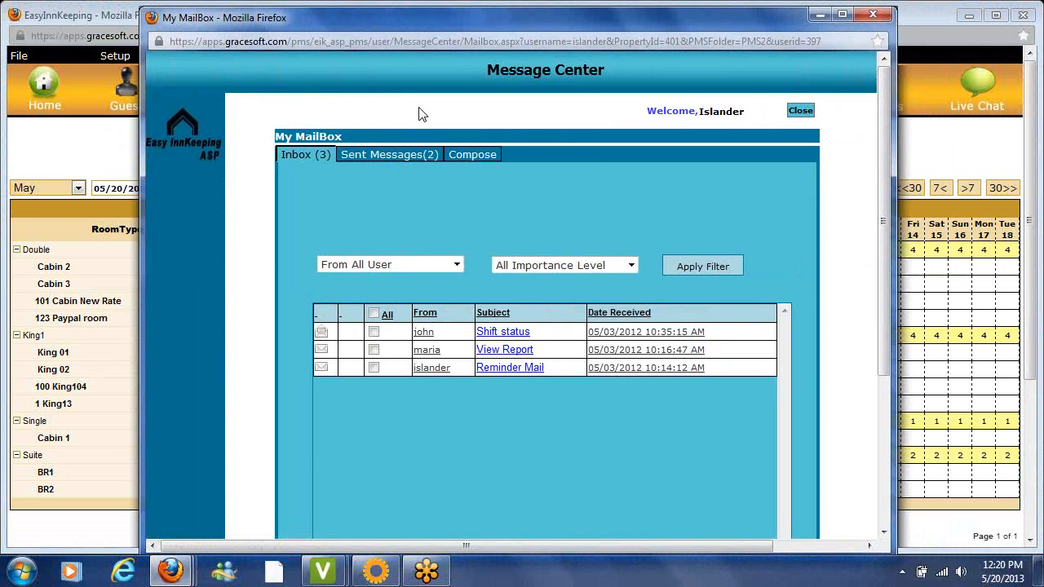
# - Start a new message to a staff user with the subject 'Late check in today'
pyautogui.click(469, 157)
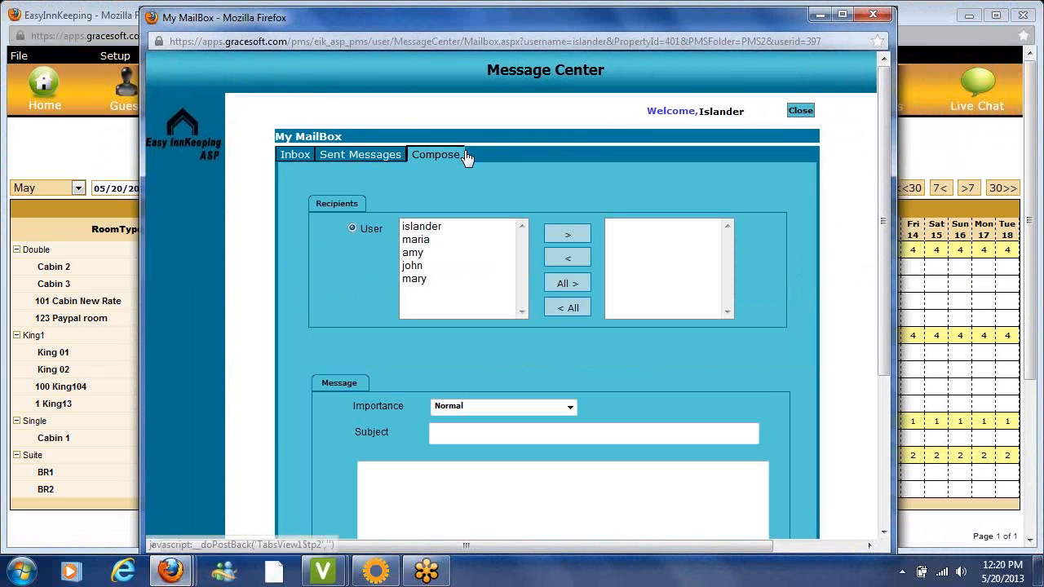
pyautogui.click(417, 240)
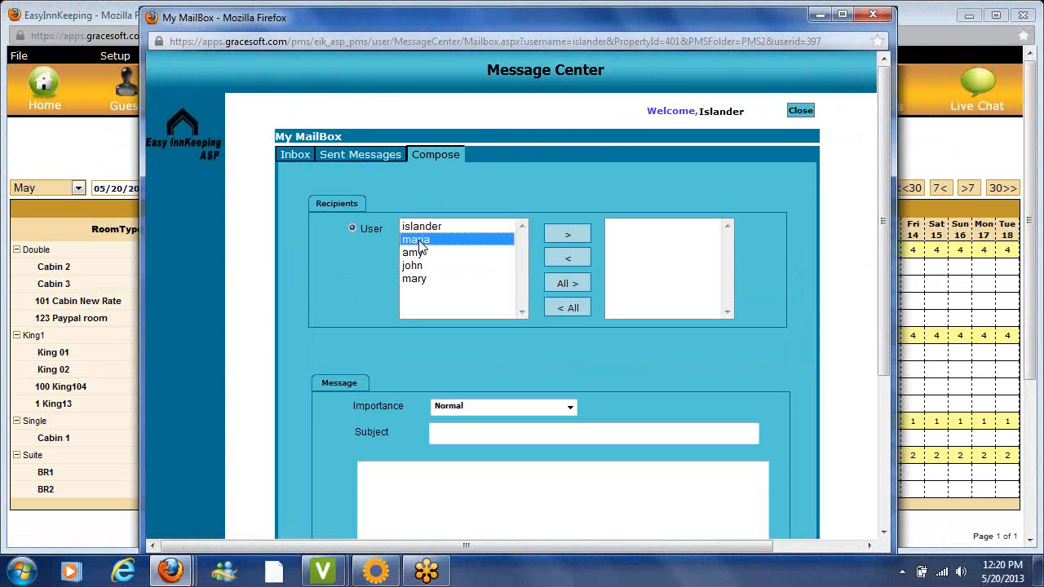
pyautogui.click(568, 234)
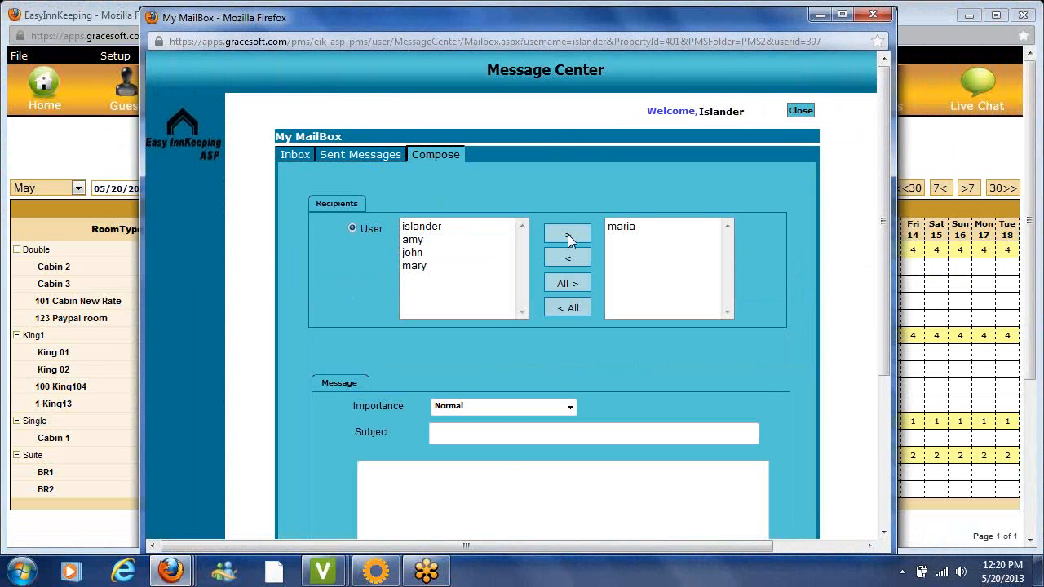
pyautogui.click(505, 433)
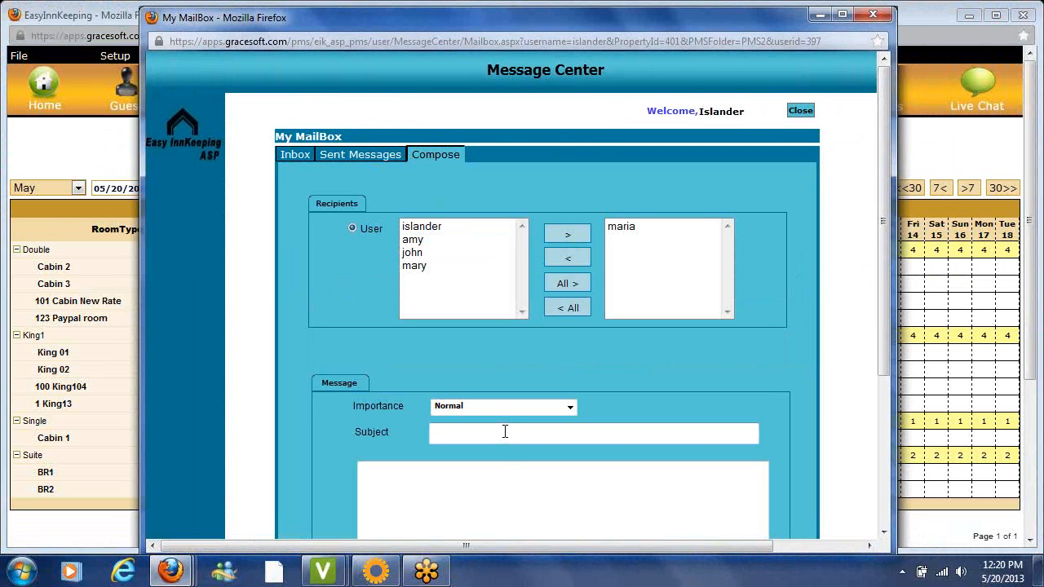
pyautogui.write('Late check in today')
pyautogui.press('Tab')
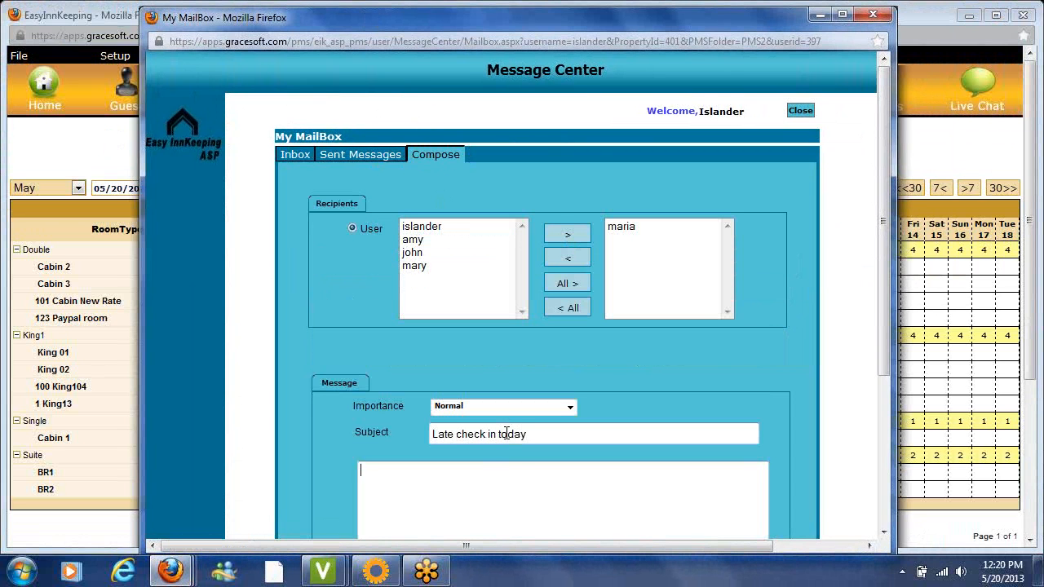
# - Write a note that a booking checks in late today at 9 pm, sign it, and send it
pyautogui.write('Dear')
pyautogui.press('Return')
pyautogui.press('Return')
pyautogui.write('The booking ')
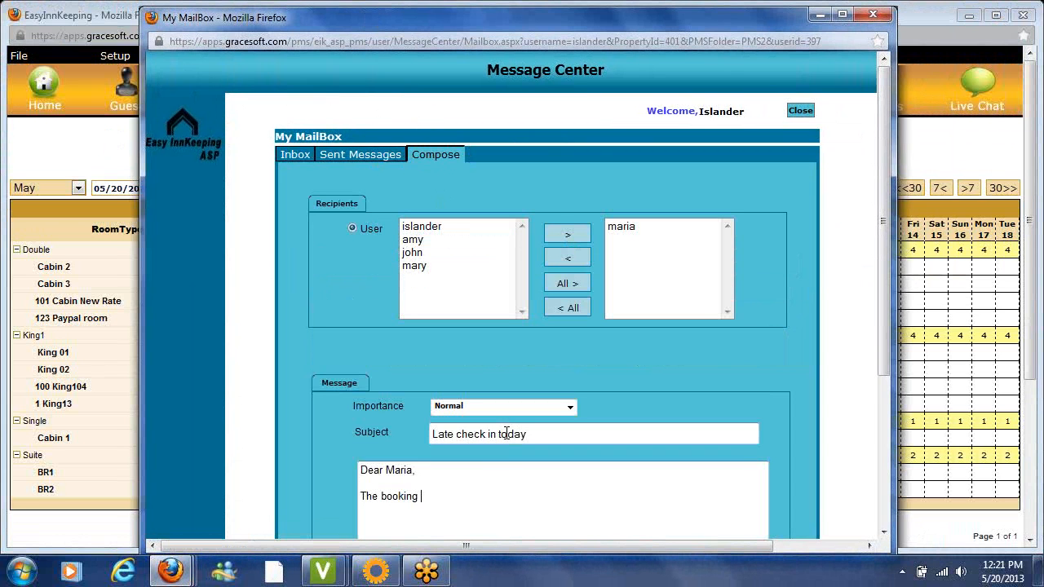
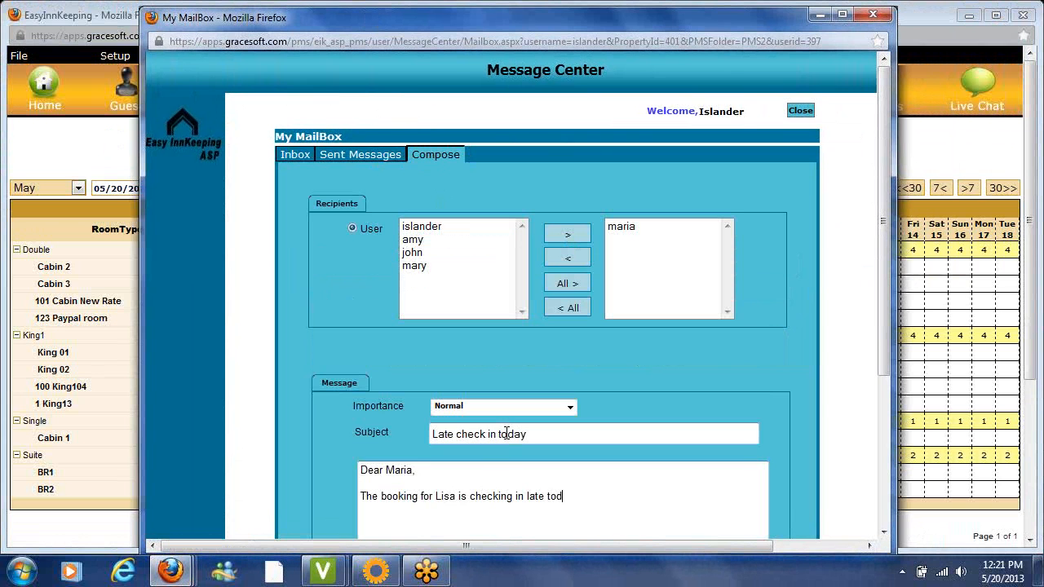
pyautogui.write('ay at 9 pm.')
pyautogui.press('Return')
pyautogui.press('Return')
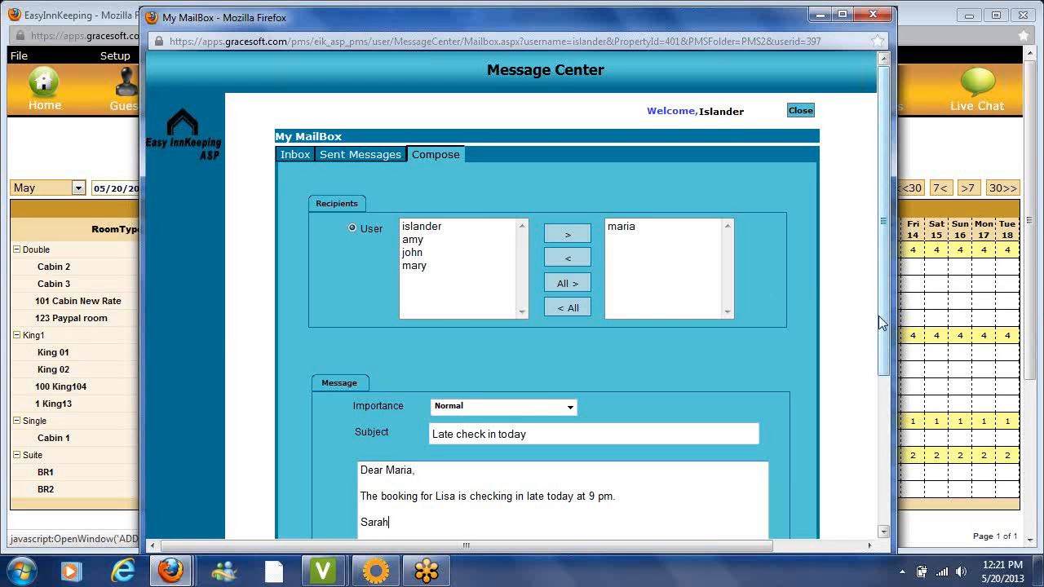
pyautogui.scroll(-4, 886, 376)
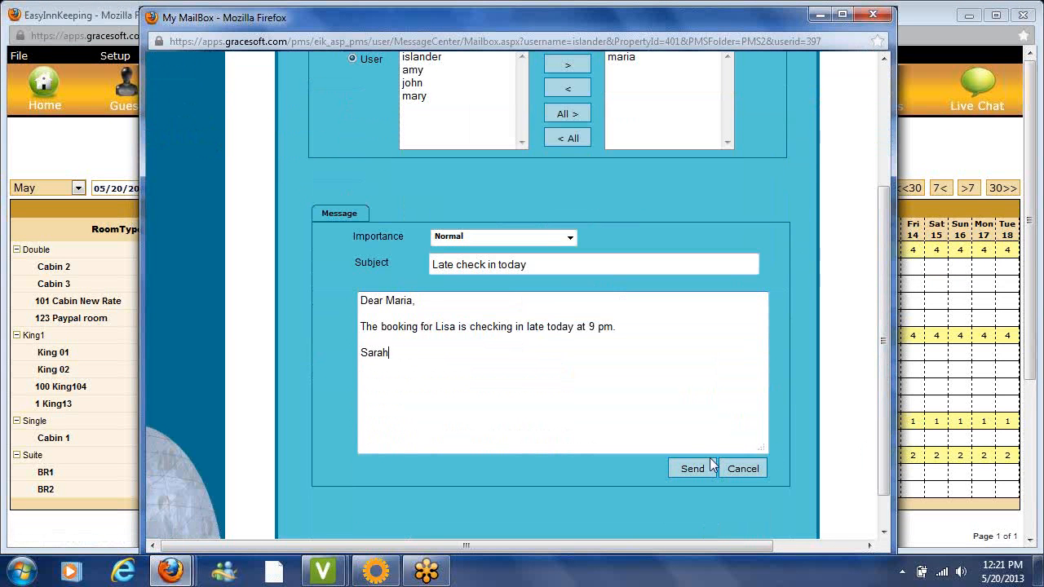
pyautogui.click(706, 470)
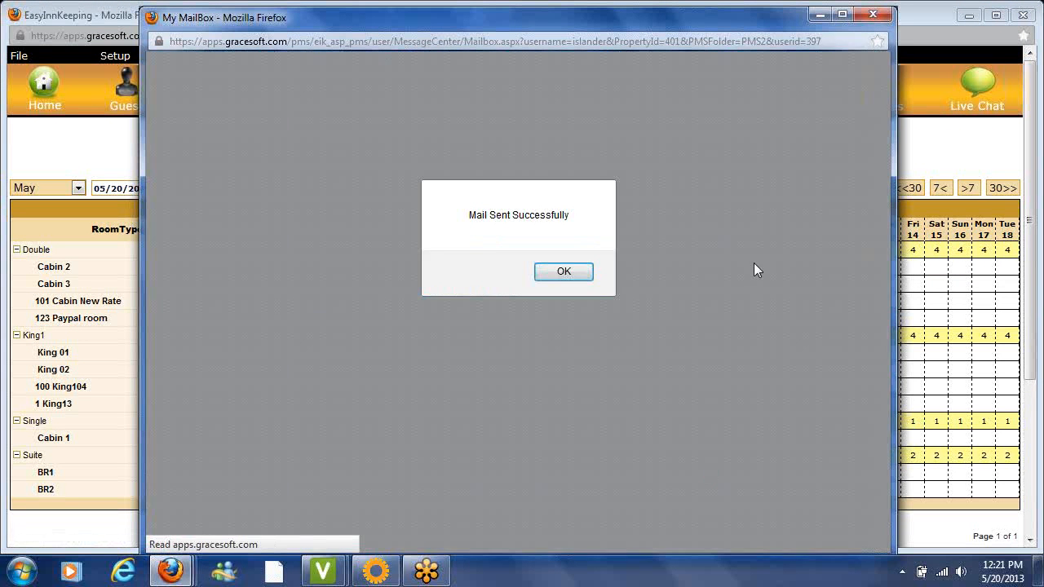
pyautogui.click(563, 271)
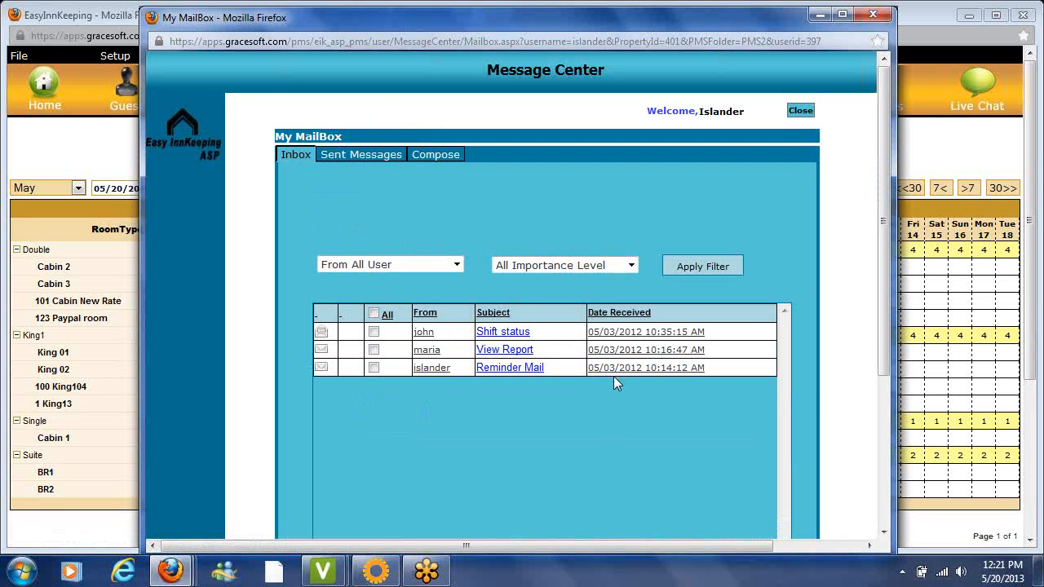
# - Read the Shift status message, look over Sent Messages, return to Inbox and close the mailbox
pyautogui.click(502, 334)
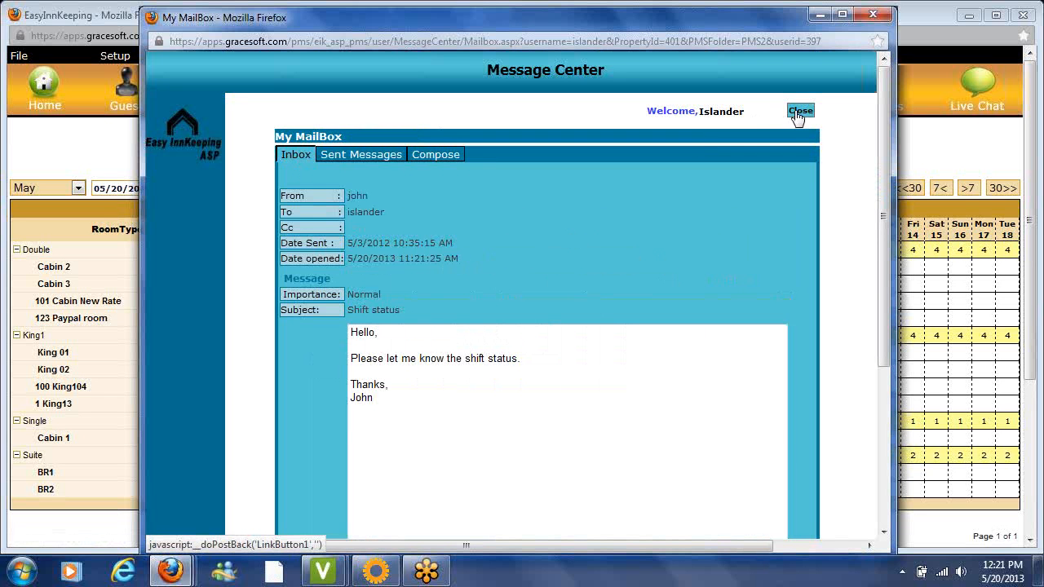
pyautogui.click(366, 159)
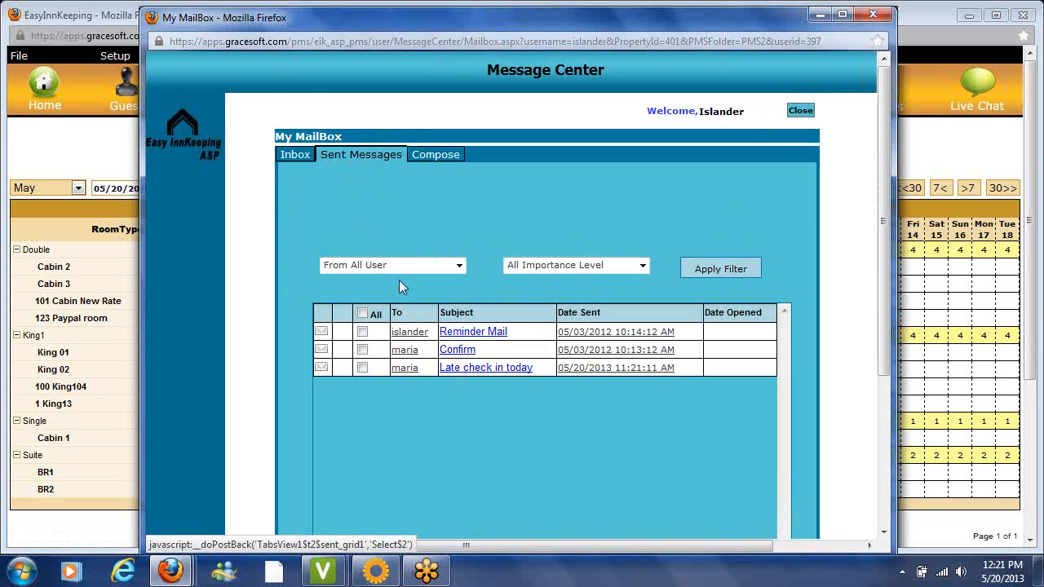
pyautogui.click(301, 156)
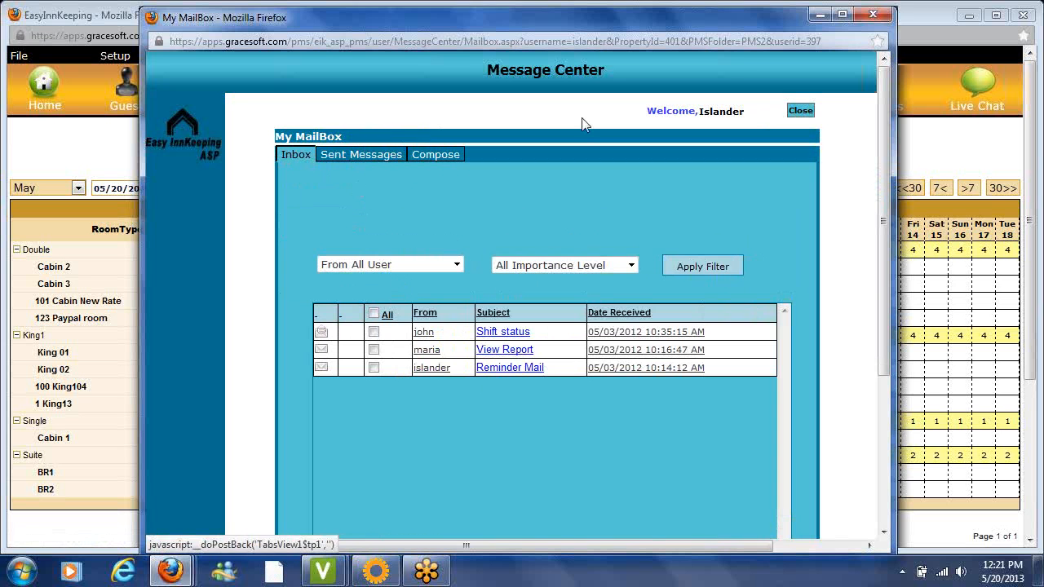
pyautogui.click(801, 112)
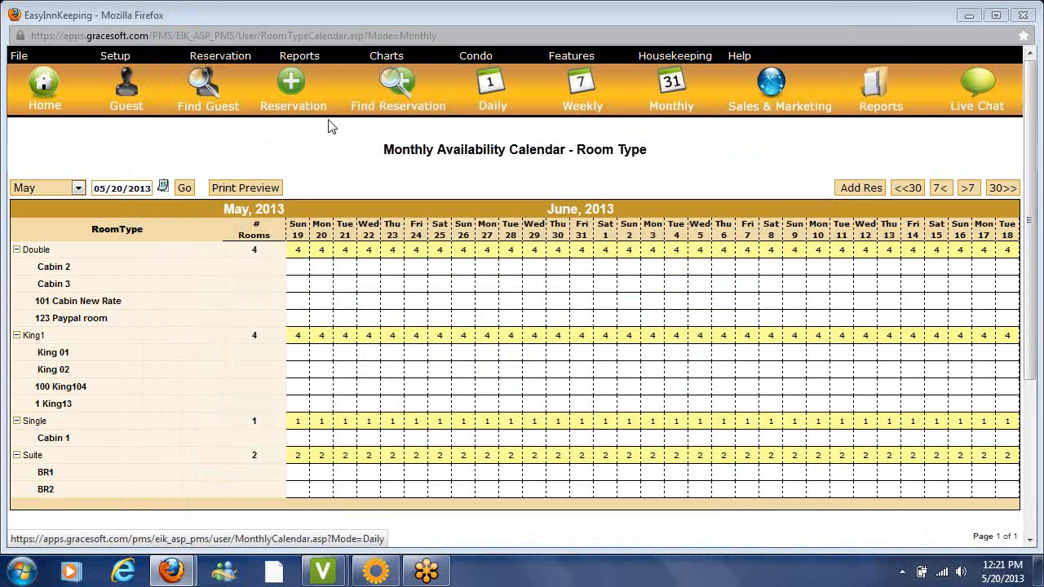
pyautogui.moveTo(23, 52)
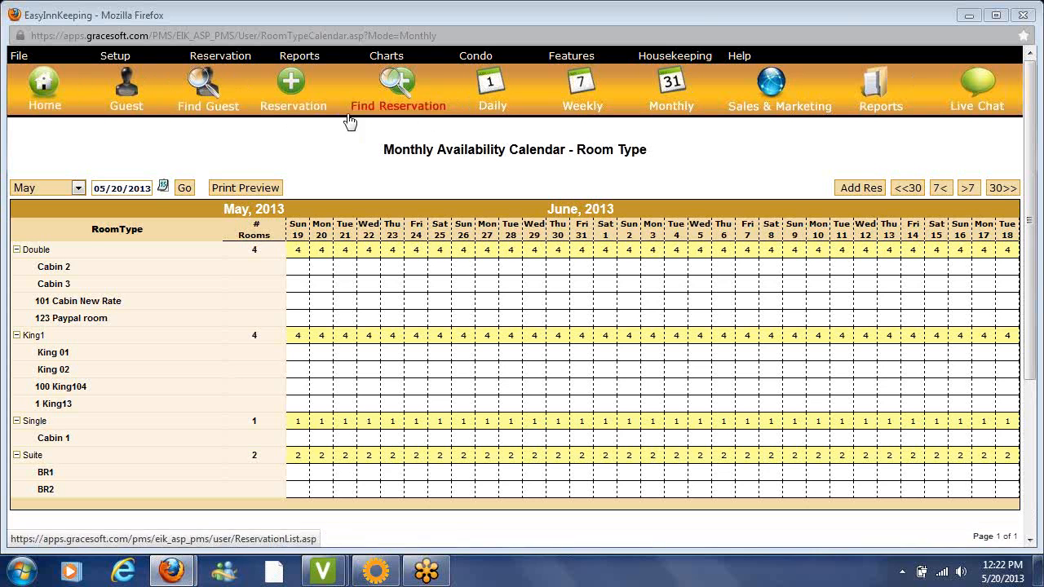
pyautogui.click(32, 99)
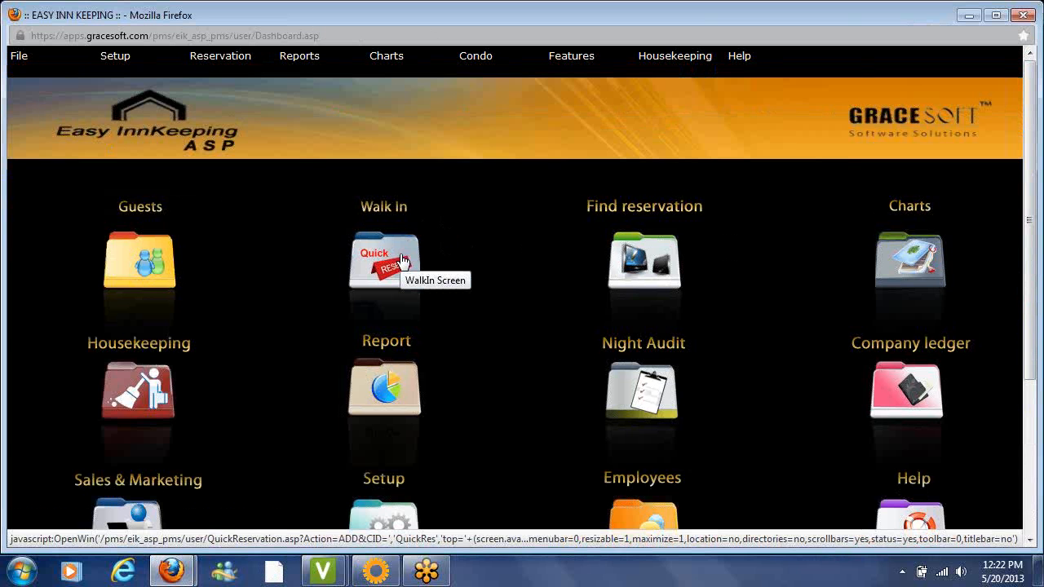
pyautogui.moveTo(137, 65)
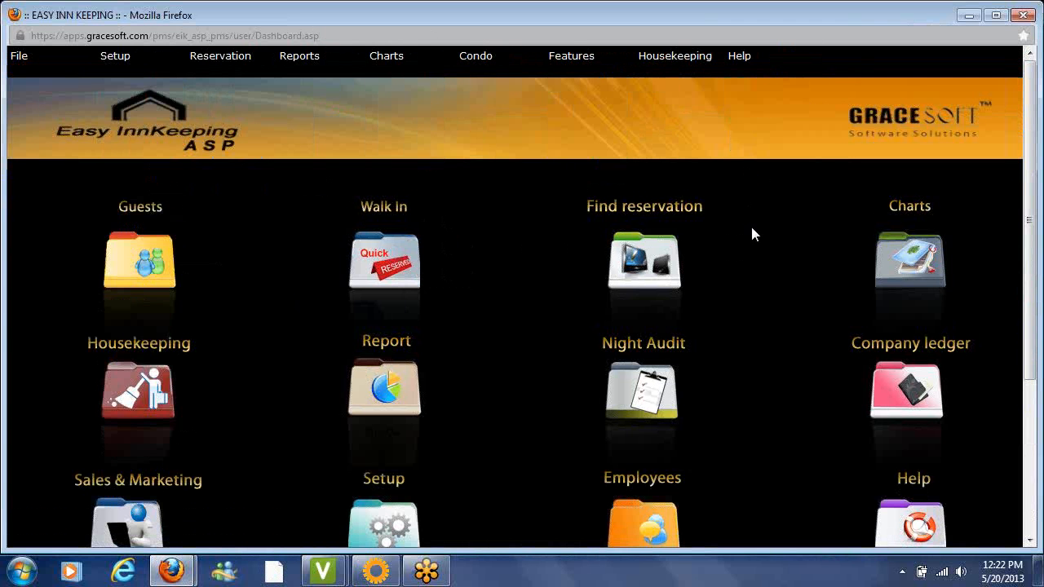
pyautogui.click(915, 274)
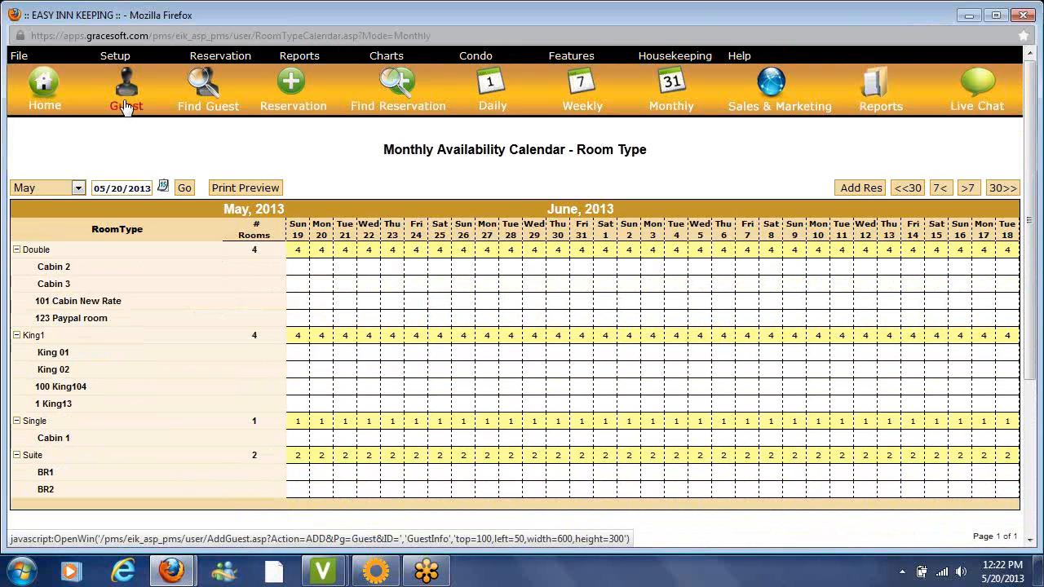
# - Start a new guest profile and enter the guest's first name, last name, address and city
pyautogui.click(125, 107)
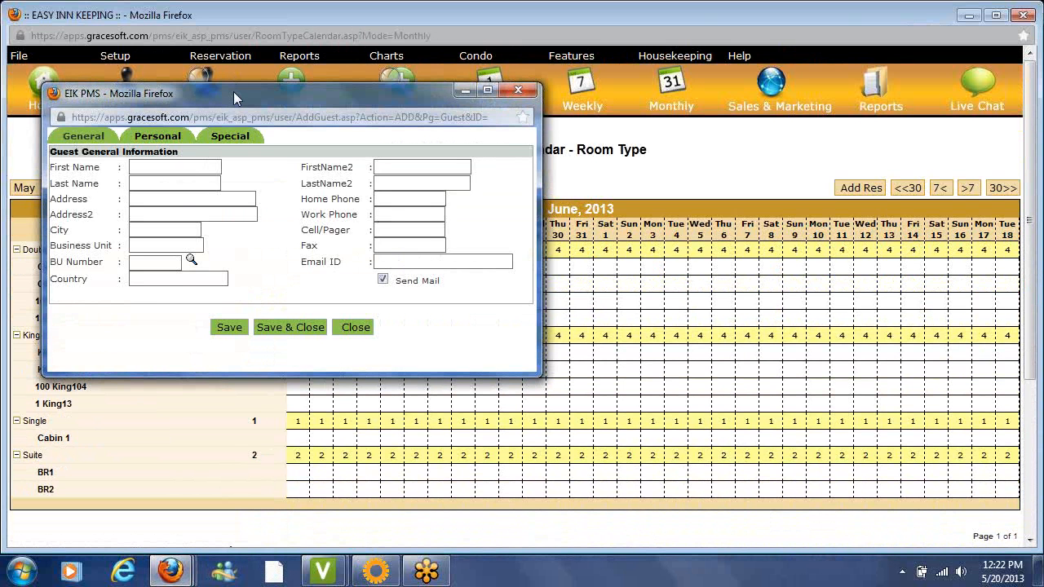
pyautogui.moveTo(233, 92); pyautogui.dragTo(274, 177)
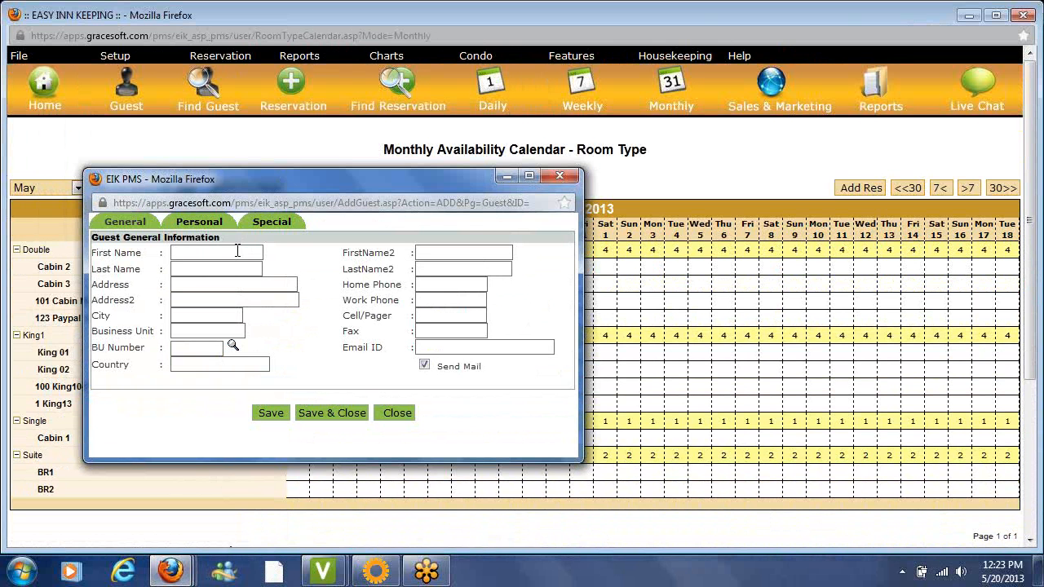
pyautogui.press('Tab')
pyautogui.press('Tab')
pyautogui.press('Tab')
pyautogui.press('Tab')
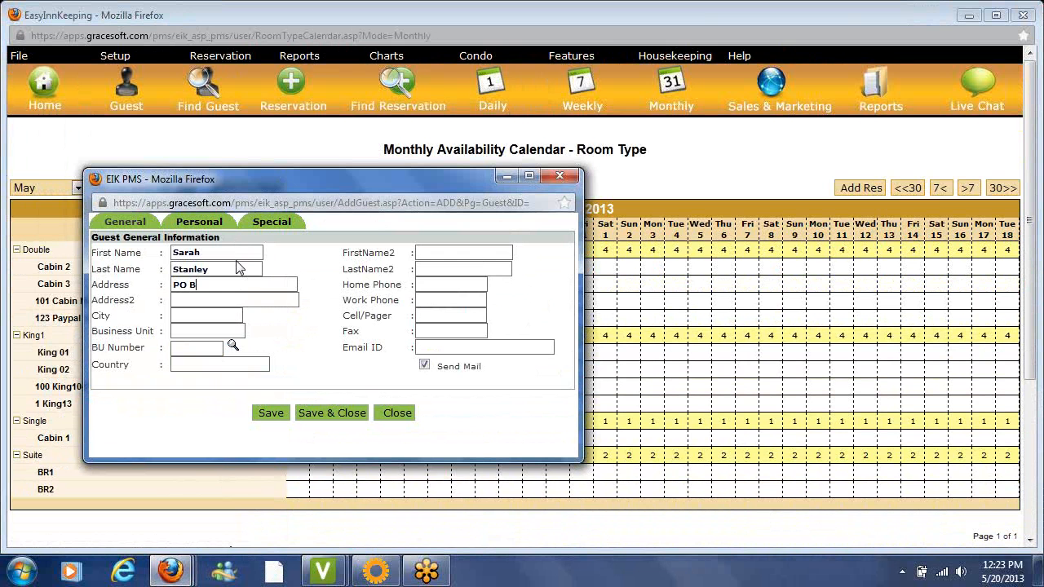
pyautogui.press('Tab')
pyautogui.press('Tab')
# - Enter the guest's home phone number, save the profile and show its Personal Information page
pyautogui.click(428, 286)
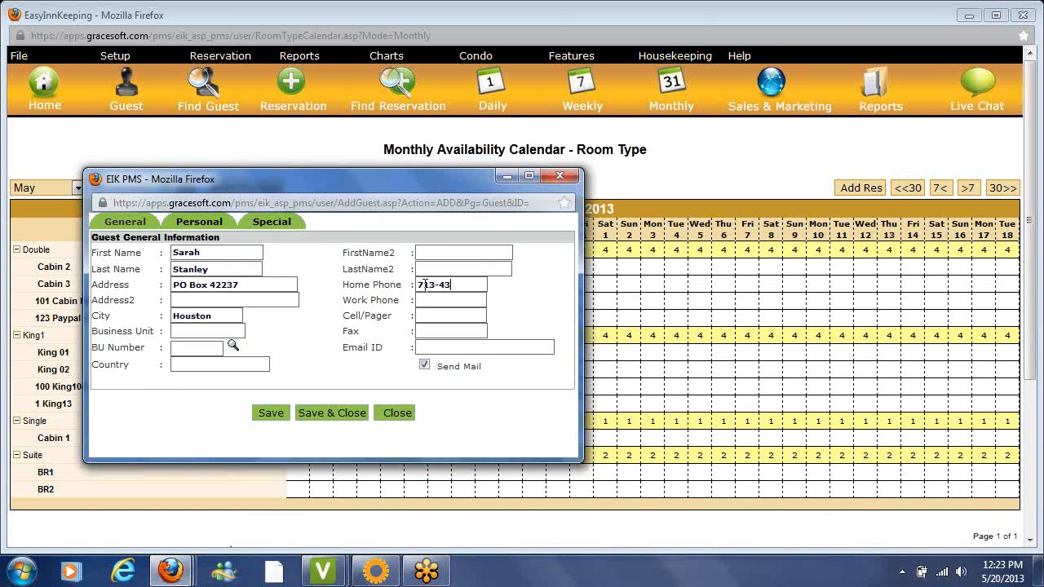
pyautogui.click(276, 414)
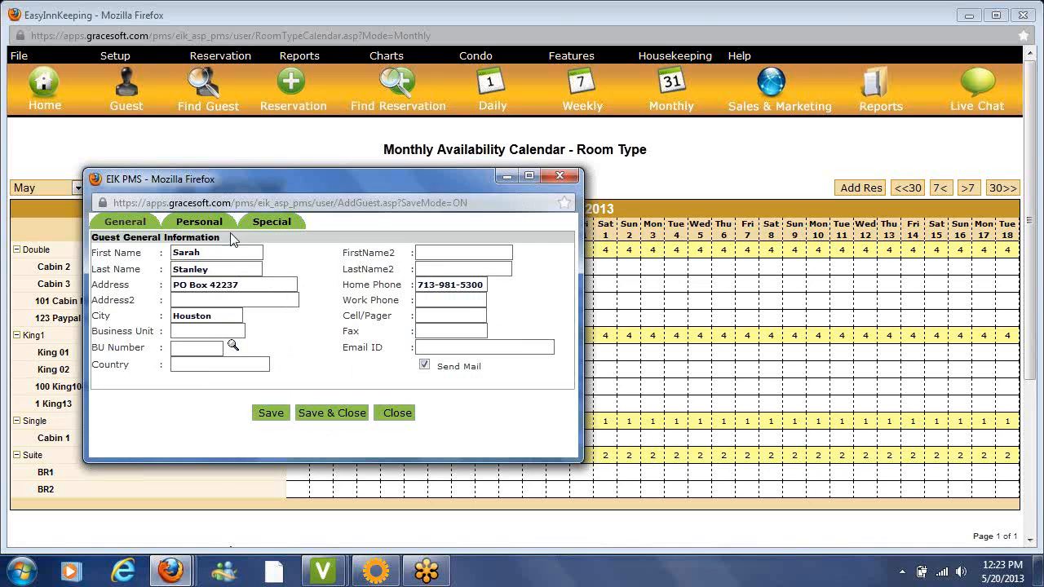
pyautogui.click(200, 222)
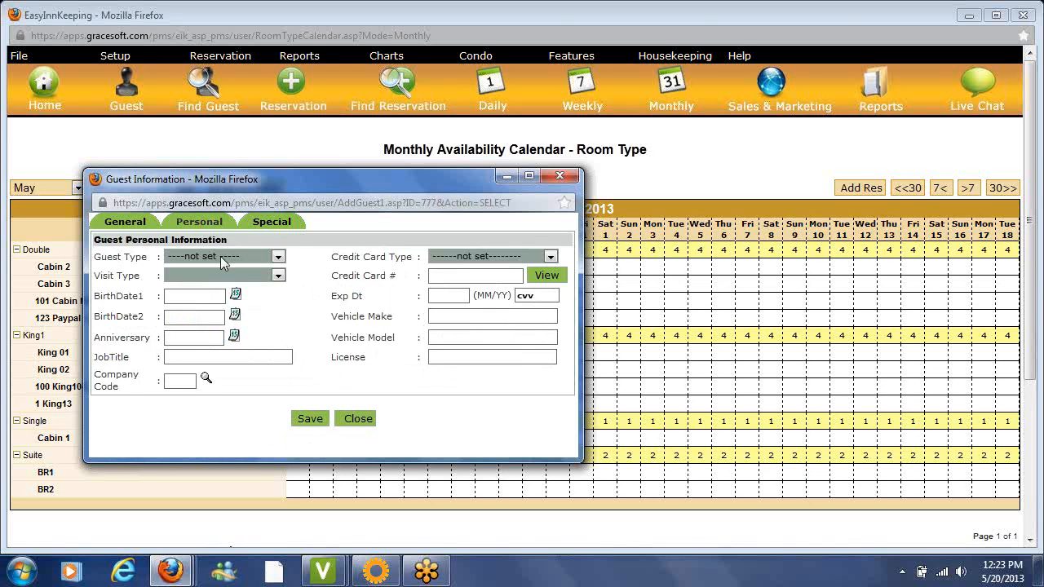
# - Save the guest's anniversary as 05/08/2013, check the Special tab, and close the guest window
pyautogui.click(220, 256)
pyautogui.click(220, 256)
pyautogui.click(202, 333)
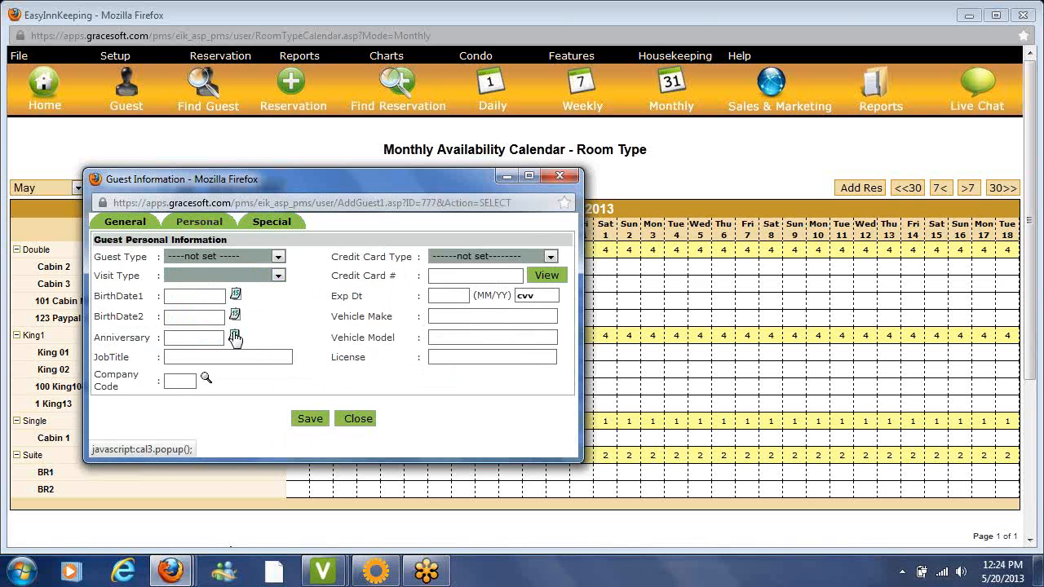
pyautogui.click(234, 337)
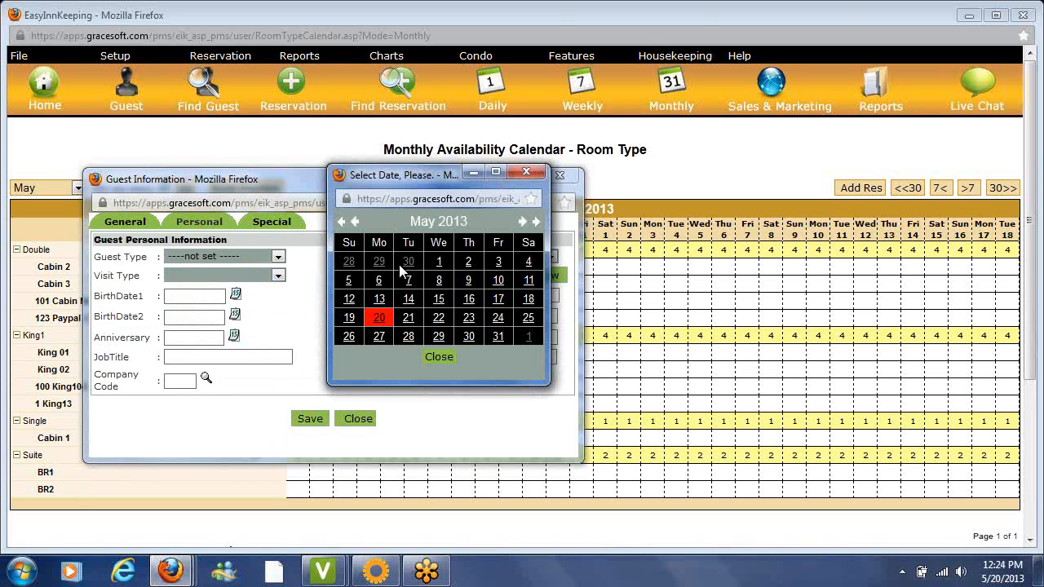
pyautogui.click(439, 280)
pyautogui.click(316, 419)
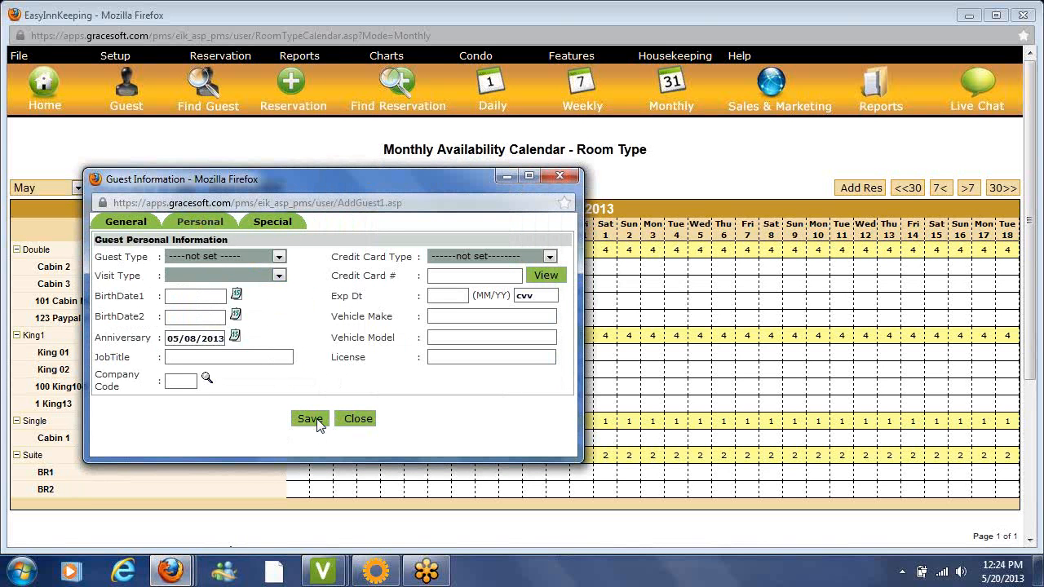
pyautogui.click(280, 224)
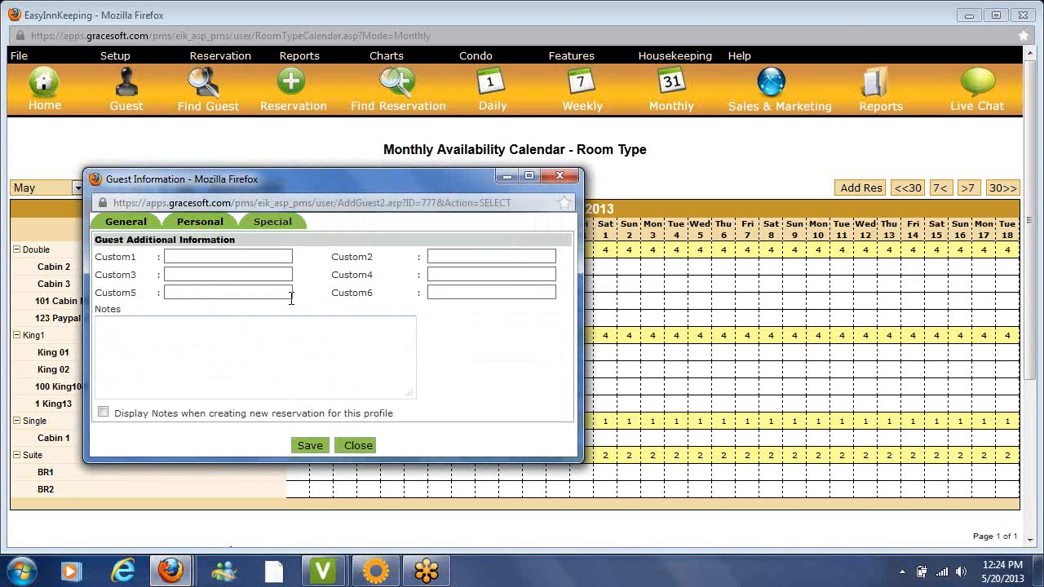
pyautogui.click(363, 449)
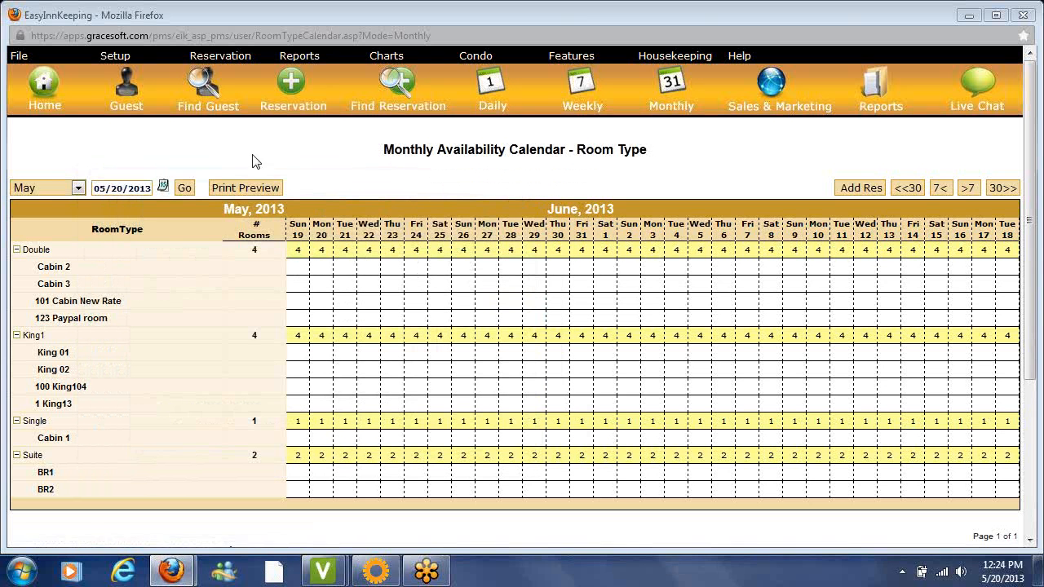
# - Open the Guest List and search guests by first name for 'jon'
pyautogui.click(204, 88)
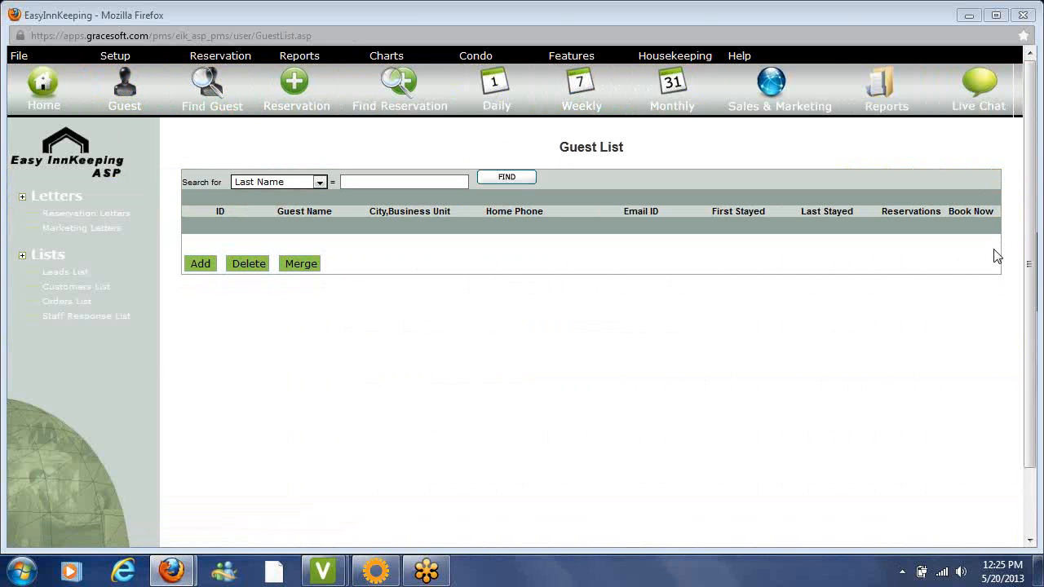
pyautogui.hotkey('ctrl', '2')
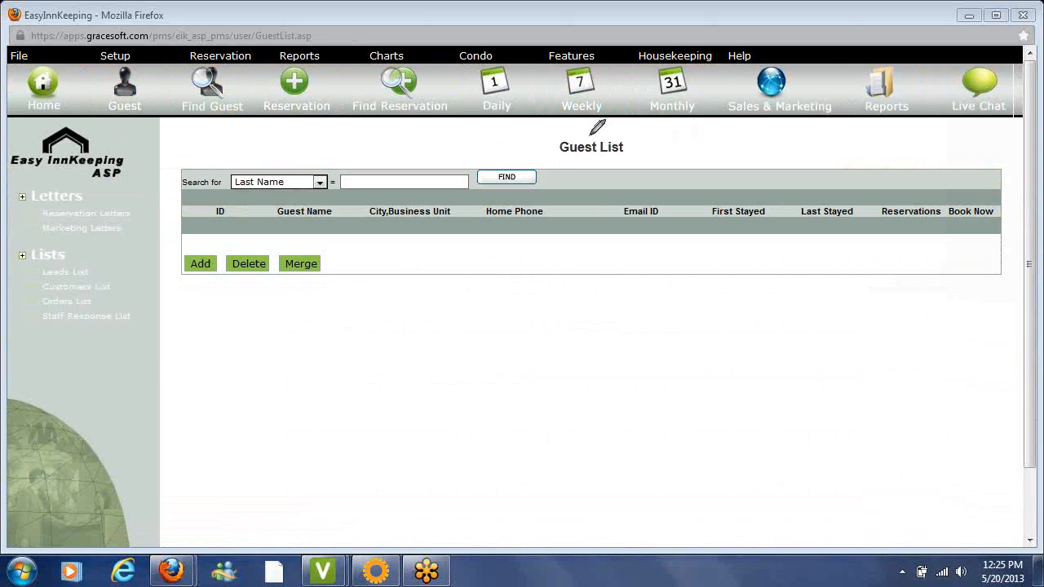
pyautogui.moveTo(483, 150)
pyautogui.mouseDown()
pyautogui.moveTo(272, 125)
pyautogui.moveTo(208, 129)
pyautogui.moveTo(379, 238)
pyautogui.moveTo(497, 225)
pyautogui.moveTo(540, 181)
pyautogui.moveTo(483, 150)
pyautogui.mouseUp()
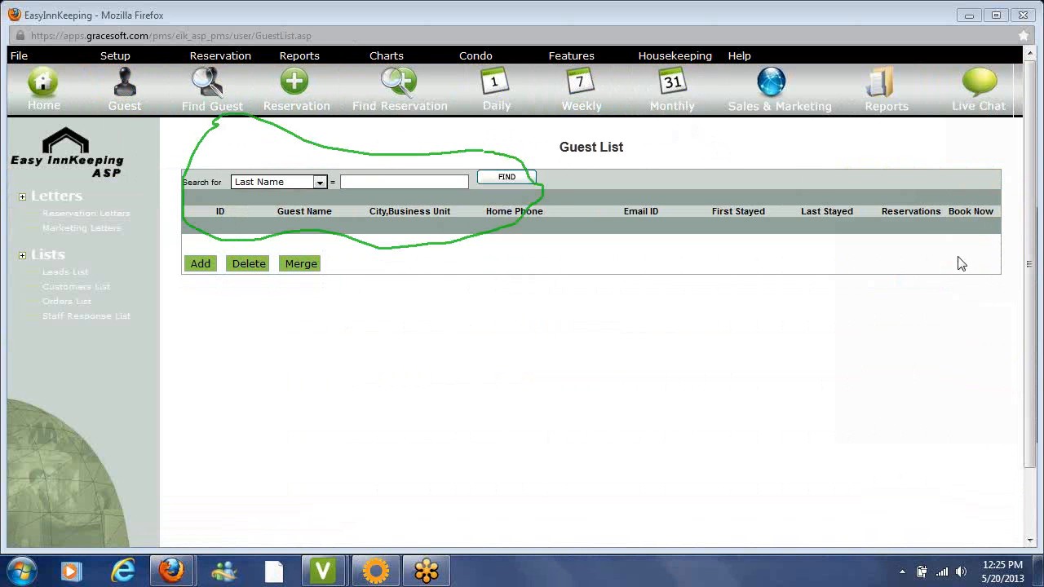
pyautogui.click(310, 184)
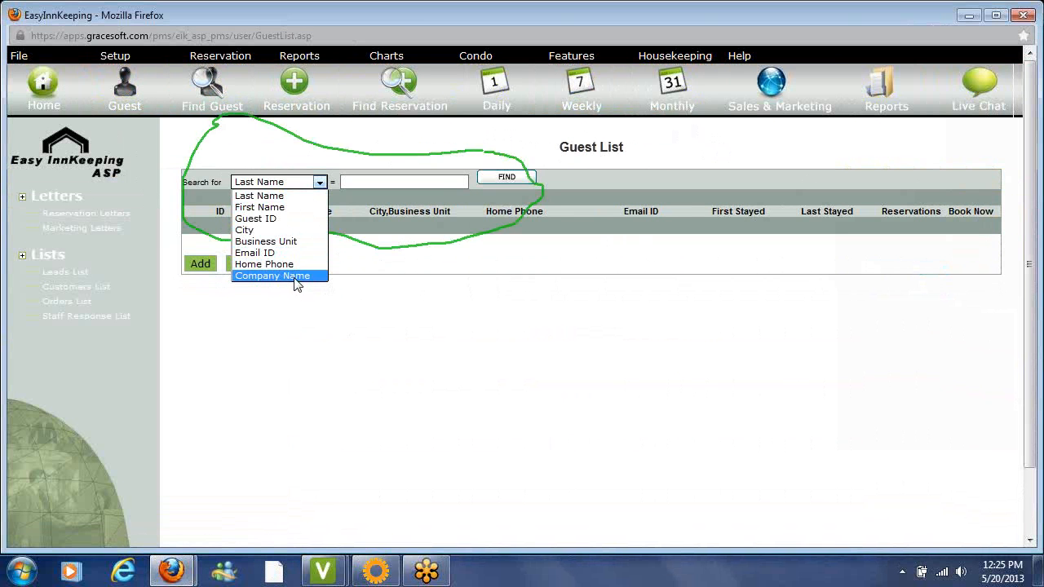
pyautogui.click(367, 182)
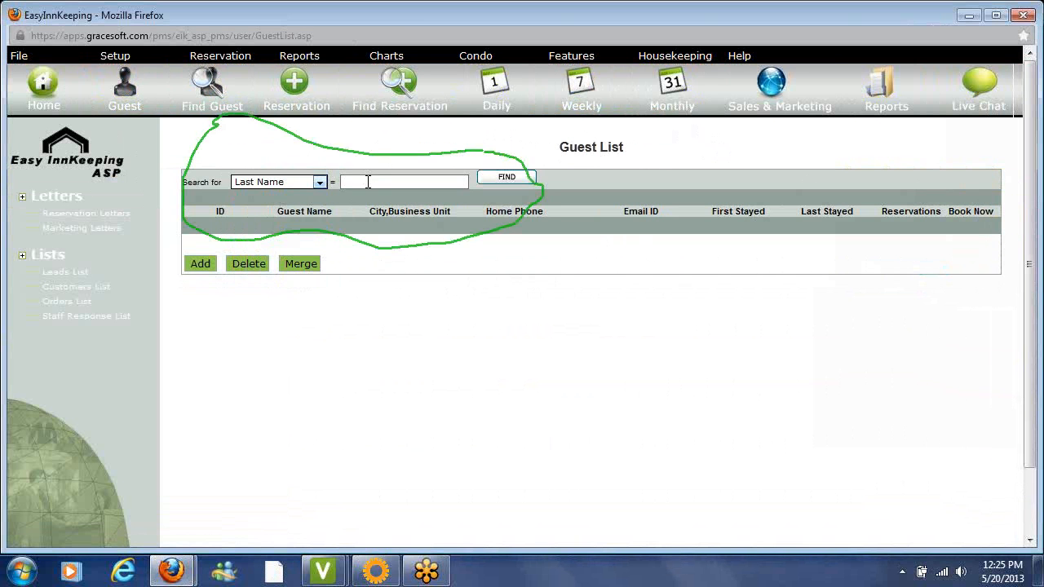
pyautogui.click(319, 184)
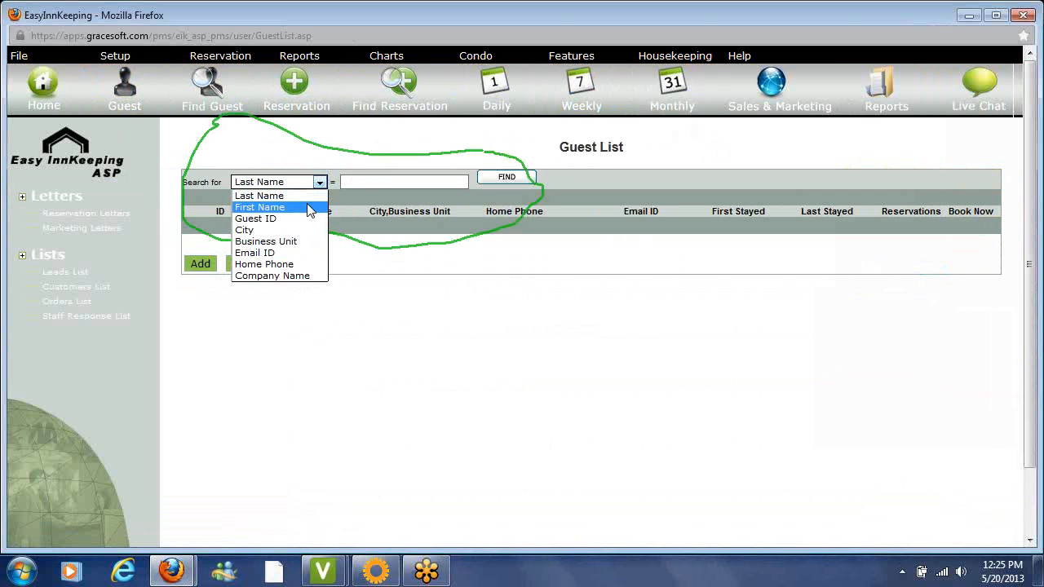
pyautogui.click(306, 207)
pyautogui.click(369, 182)
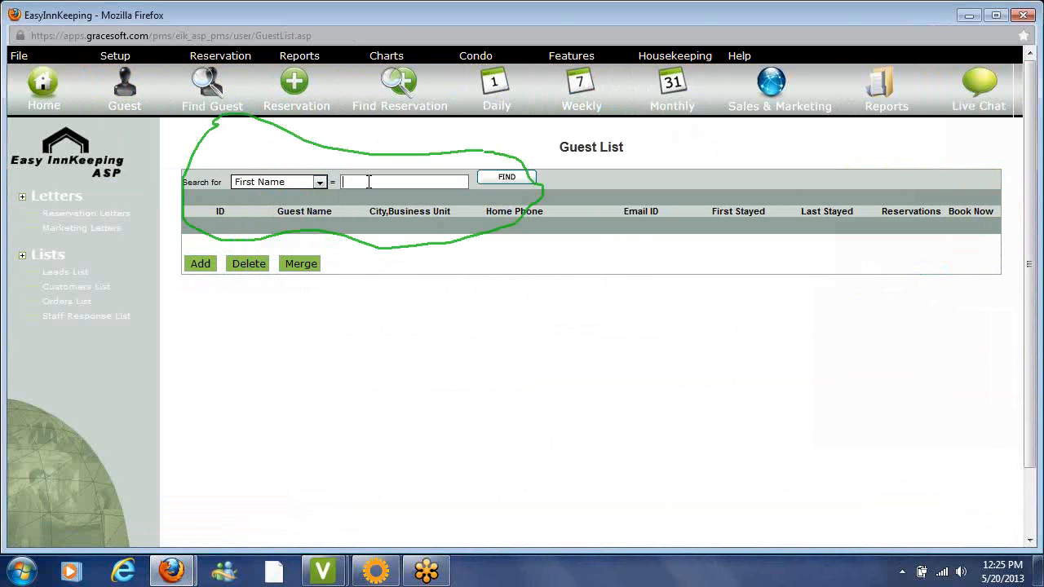
pyautogui.write('joh')
pyautogui.press('BackSpace')
pyautogui.write('n')
pyautogui.click(507, 178)
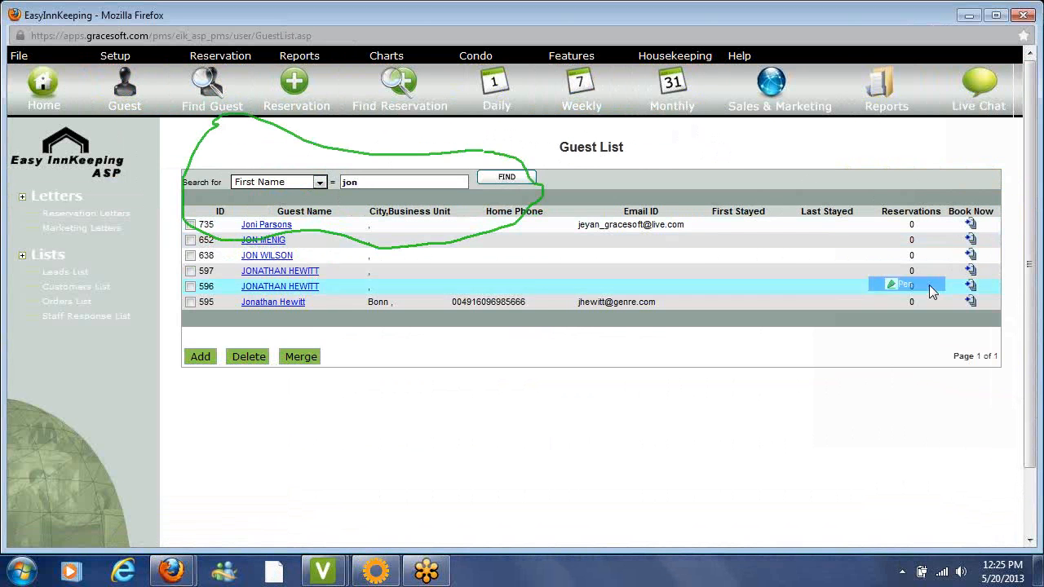
# - Rerun the first-name search with the shorter term 'jo' and scroll through the results
pyautogui.moveTo(331, 328)
pyautogui.mouseDown()
pyautogui.moveTo(260, 159)
pyautogui.moveTo(91, 278)
pyautogui.moveTo(281, 331)
pyautogui.moveTo(359, 326)
pyautogui.mouseUp()
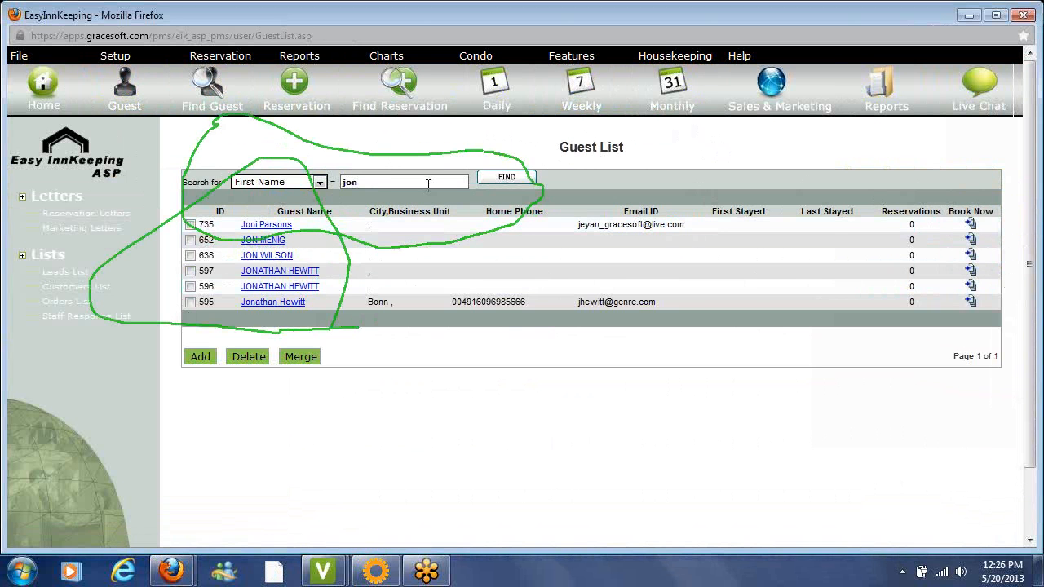
pyautogui.click(427, 182)
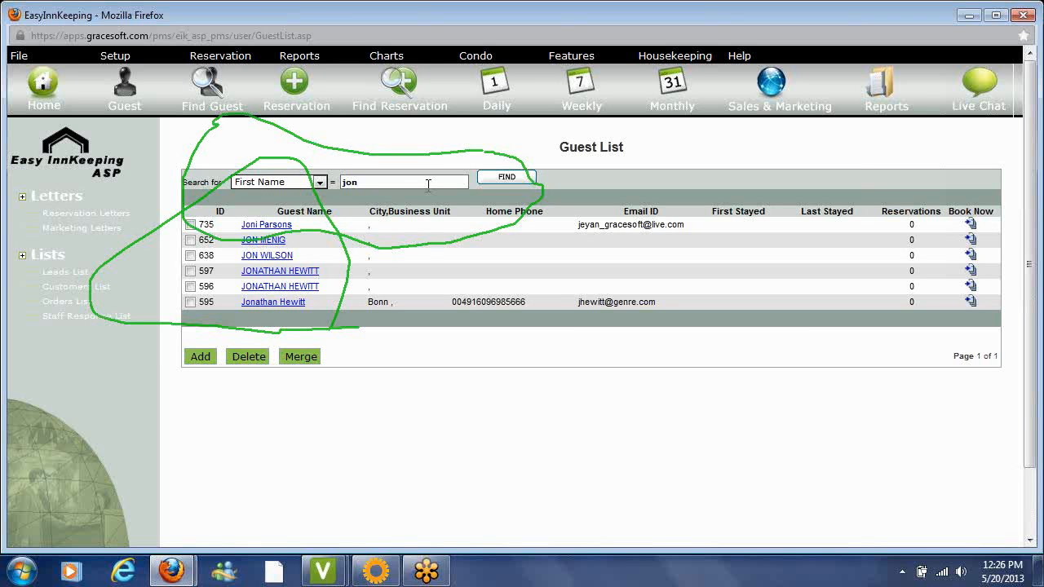
pyautogui.press('BackSpace')
pyautogui.click(514, 181)
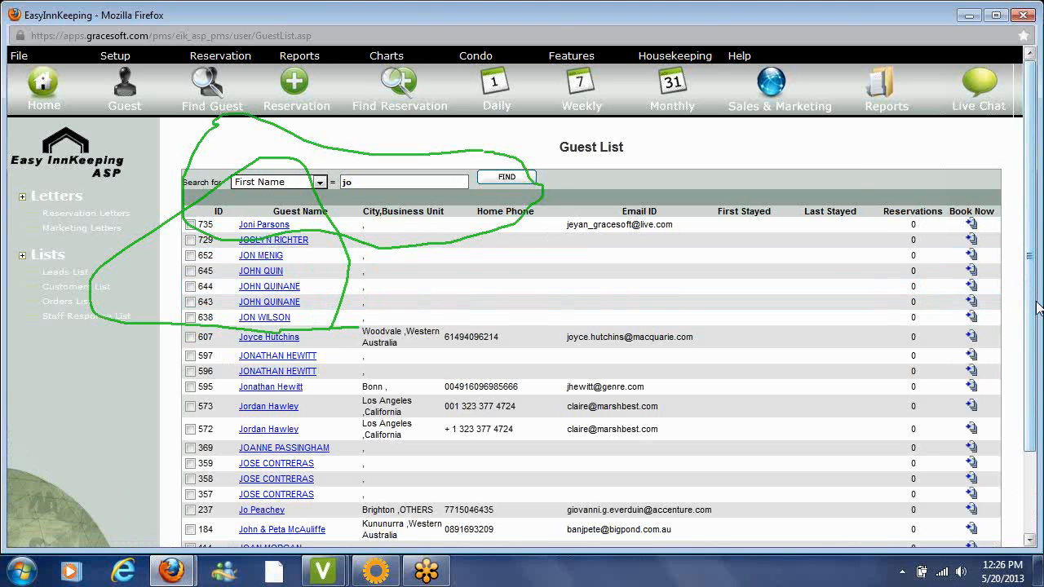
pyautogui.moveTo(1039, 307); pyautogui.dragTo(1039, 478)
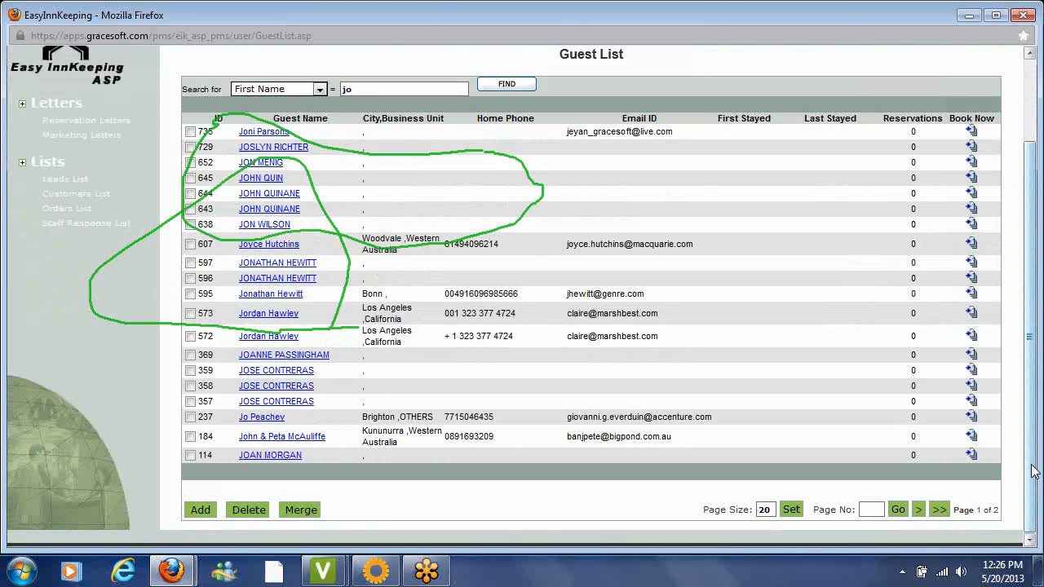
pyautogui.moveTo(1034, 472); pyautogui.dragTo(1024, 341)
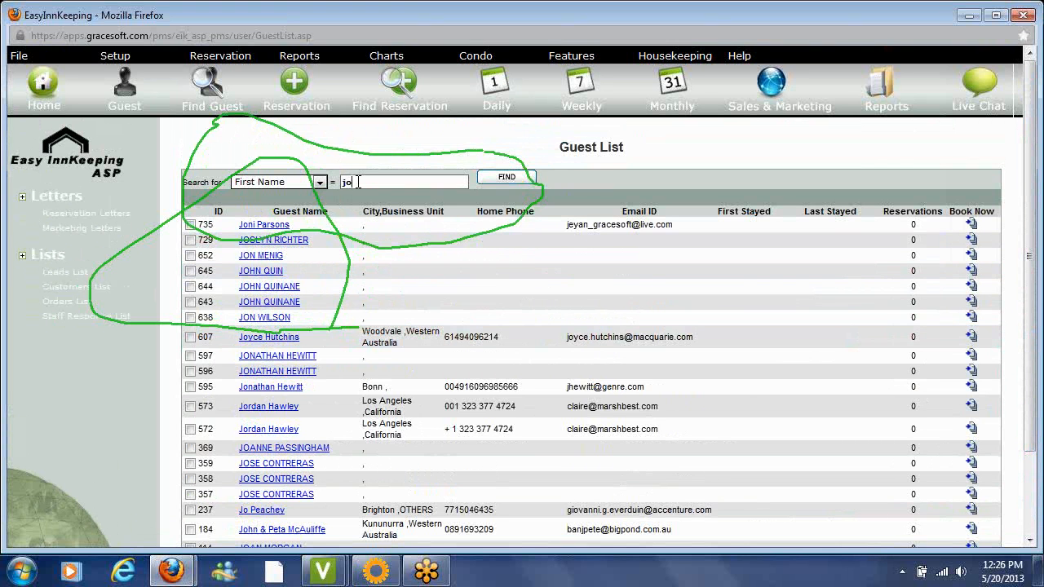
# - Switch the search field to Last Name and search for 'how', then 'sa'
pyautogui.click(318, 182)
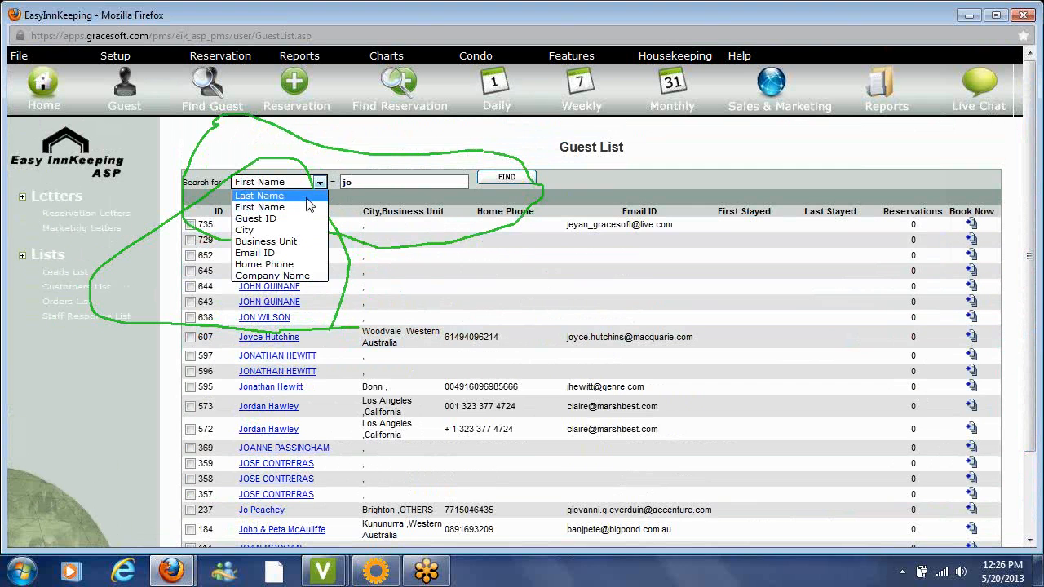
pyautogui.click(309, 200)
pyautogui.click(379, 181)
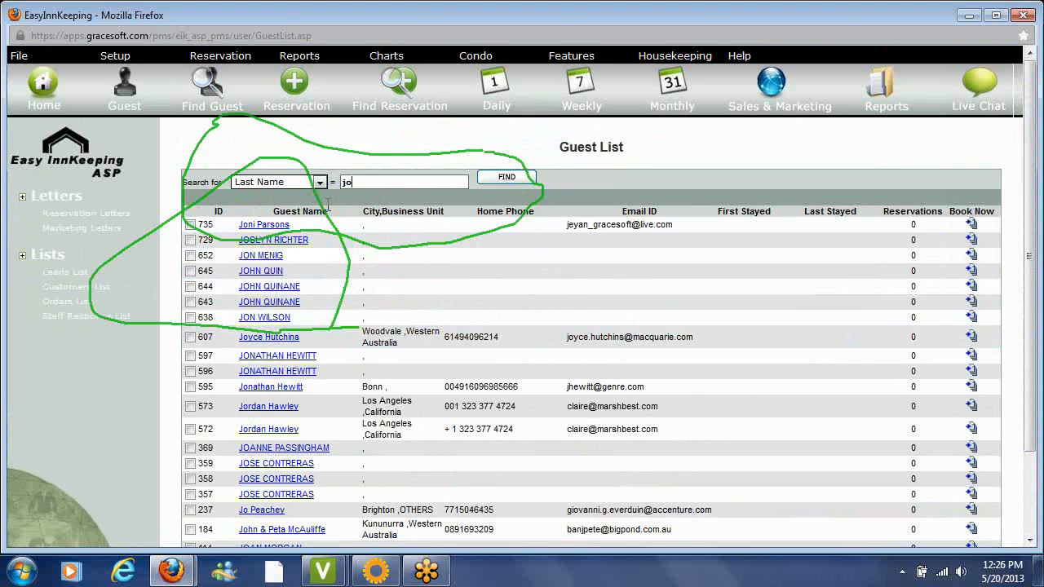
pyautogui.hotkey('ctrl', 'a')
pyautogui.write('how')
pyautogui.press('Return')
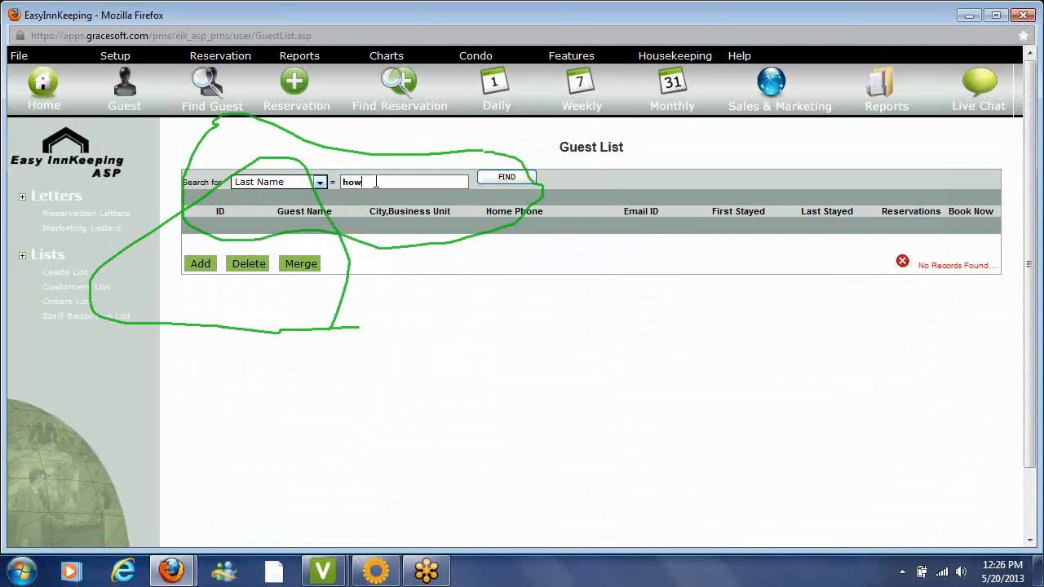
pyautogui.press('BackSpace')
pyautogui.press('BackSpace')
pyautogui.press('BackSpace')
pyautogui.write('sa')
pyautogui.press('Return')
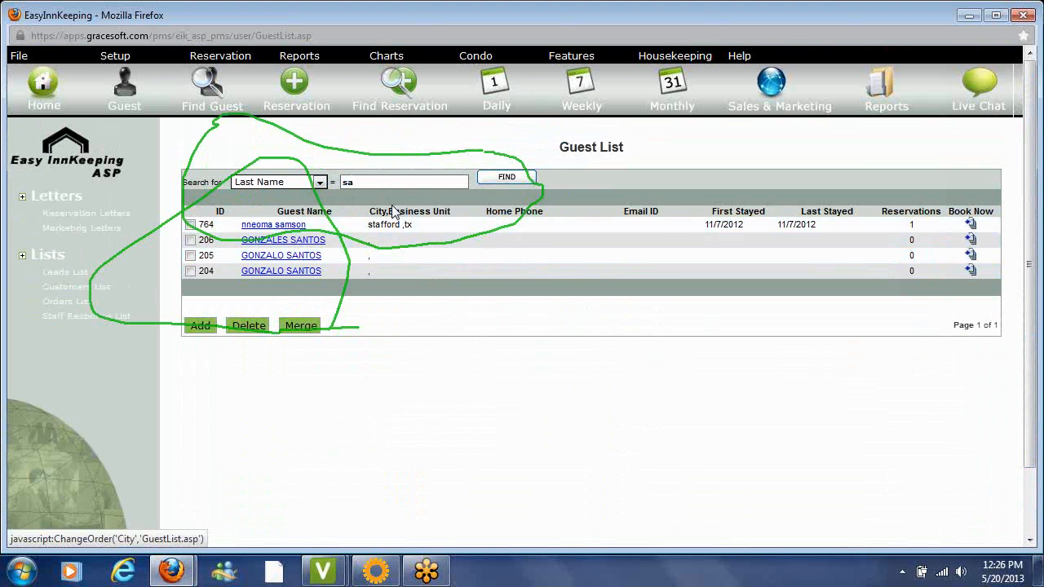
# - Search 'jon' by last name, then switch to First Name and search again, listing six guests
pyautogui.moveTo(359, 181); pyautogui.dragTo(307, 208)
pyautogui.write('jon')
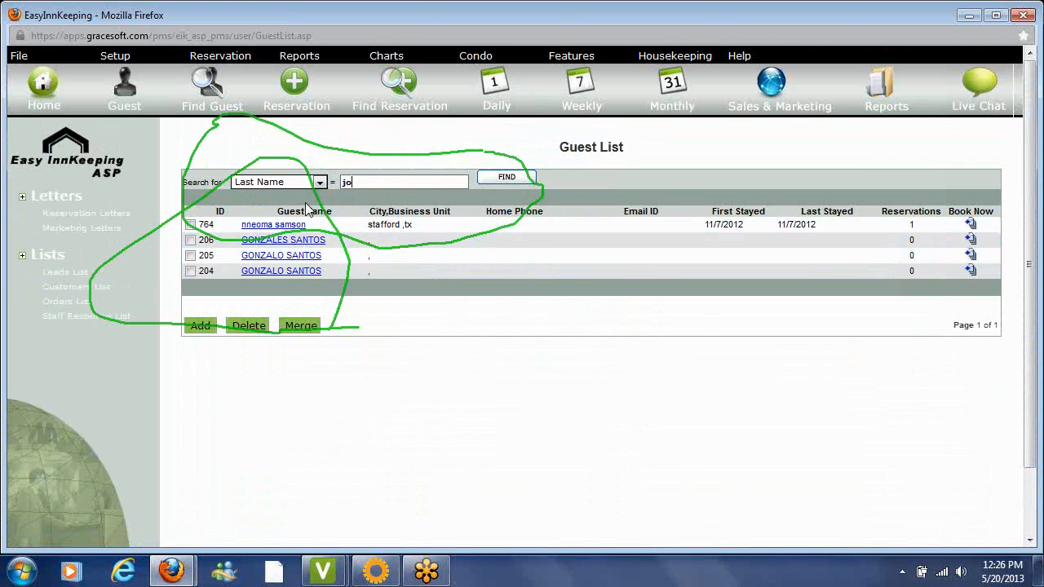
pyautogui.click(504, 180)
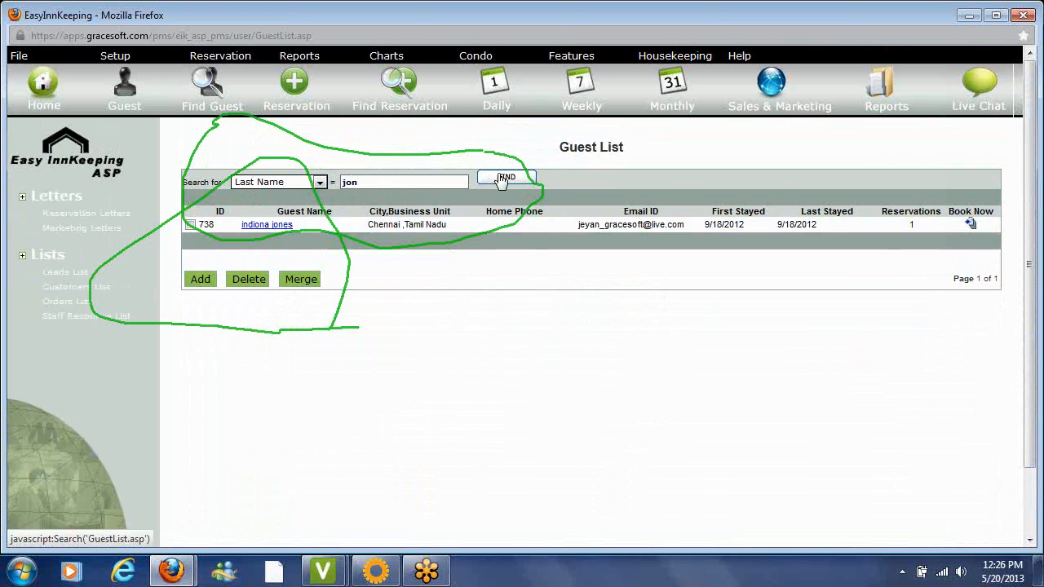
pyautogui.click(321, 182)
pyautogui.click(314, 209)
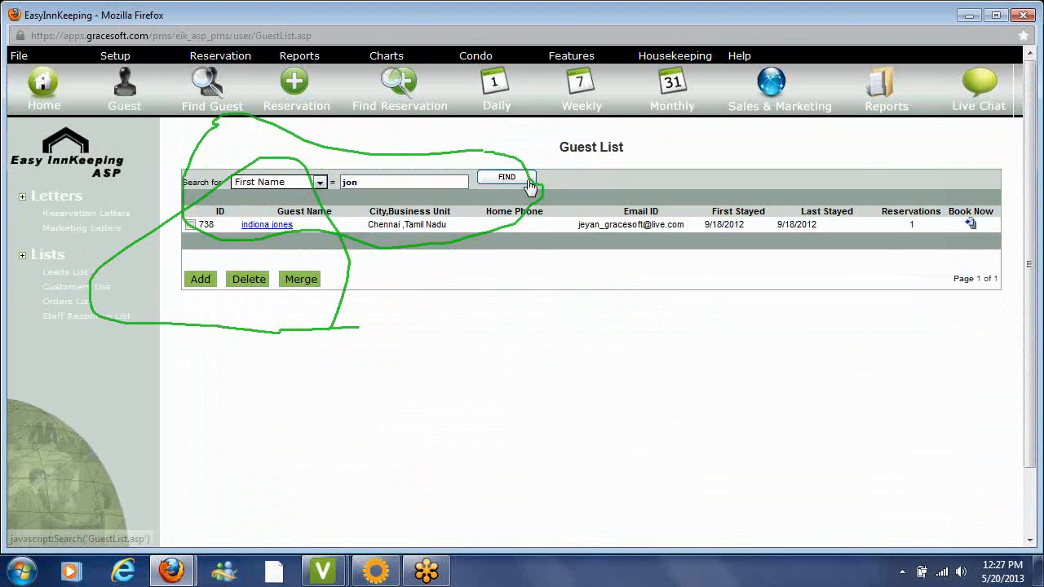
pyautogui.click(531, 185)
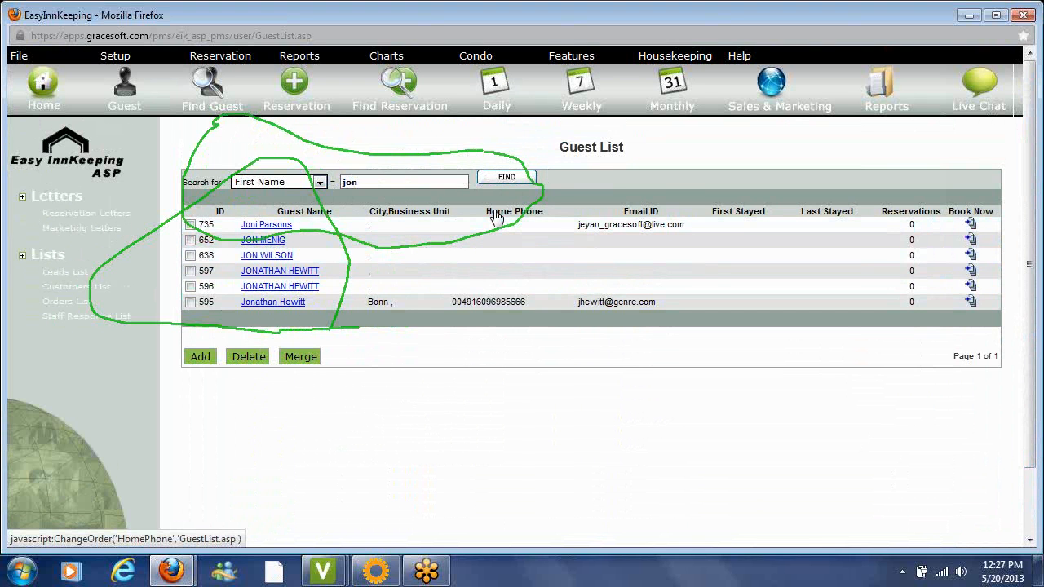
# - Re-sort the six 'jon' results by City, then Email ID, then Guest Name
pyautogui.click(406, 214)
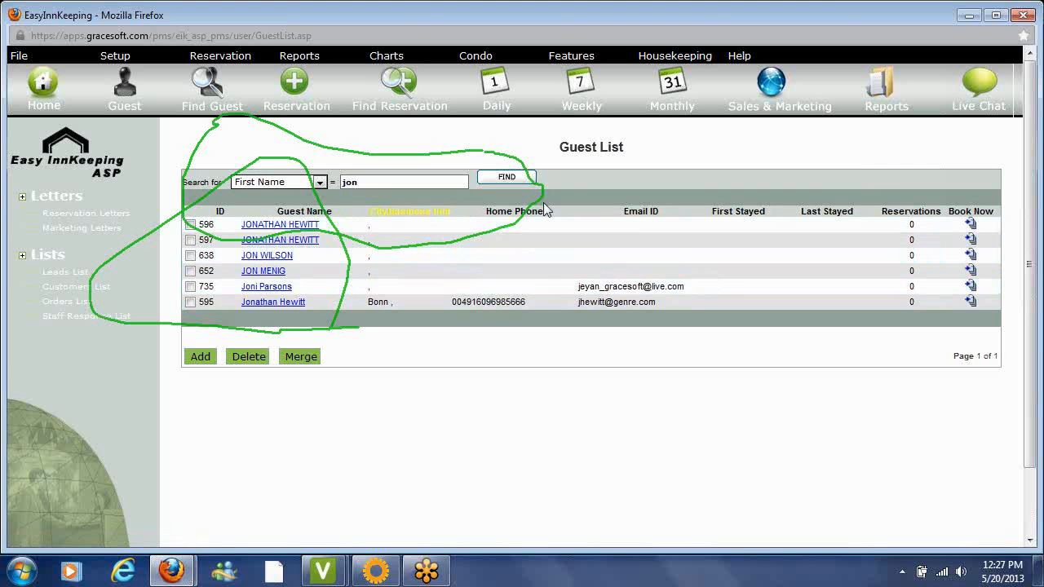
pyautogui.click(641, 218)
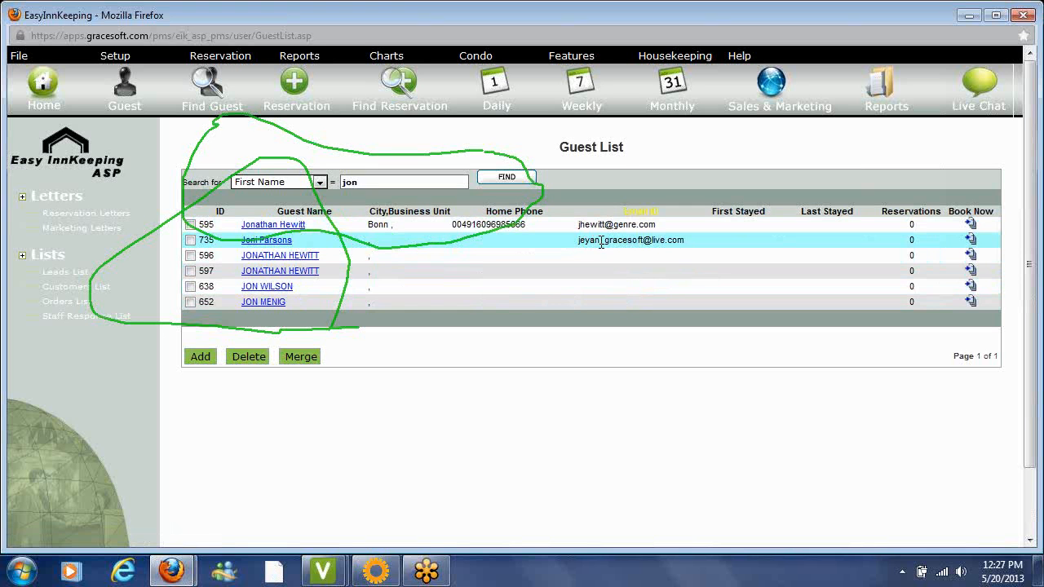
pyautogui.click(298, 212)
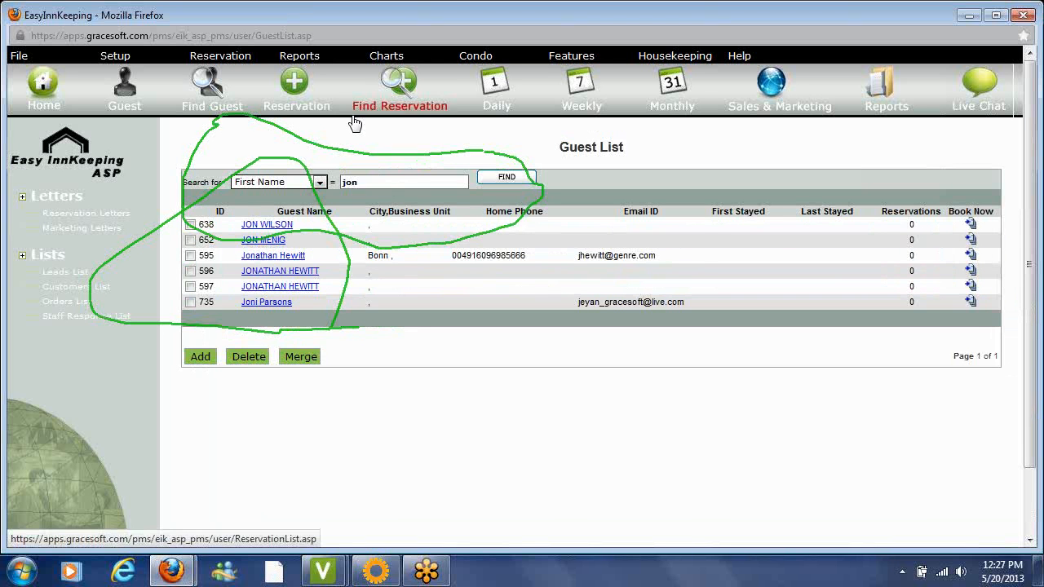
# - Start a reservation, then dismiss the stray Firefox window and the reservation form
pyautogui.click(295, 90)
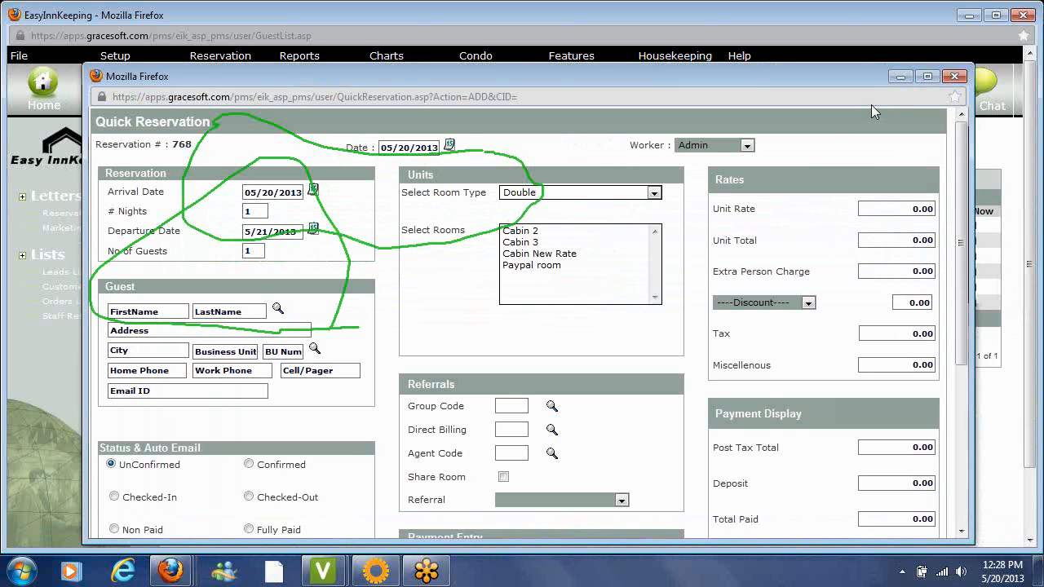
pyautogui.hotkey('ctrl', 'n')
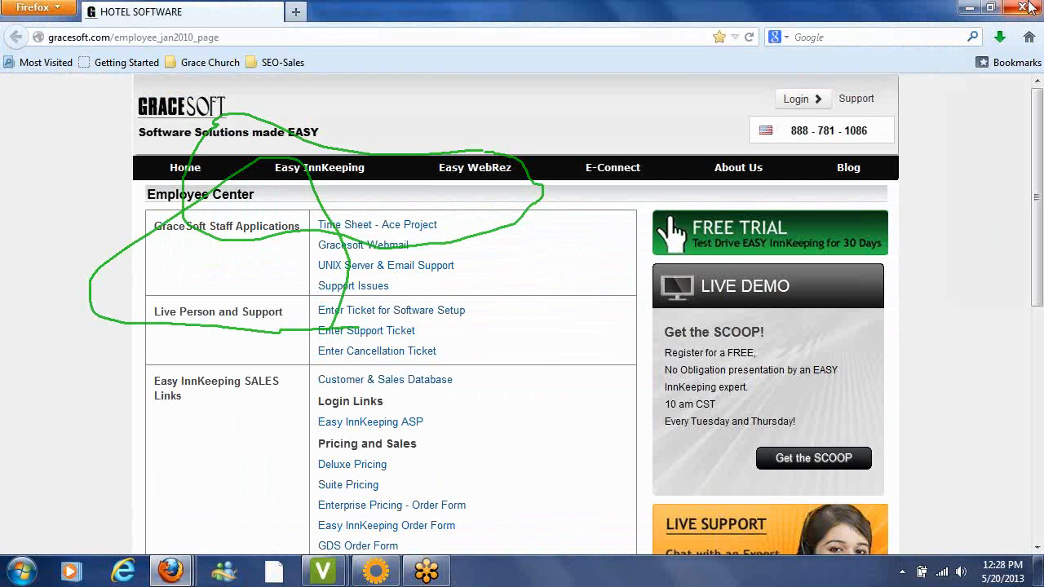
pyautogui.click(1024, 7)
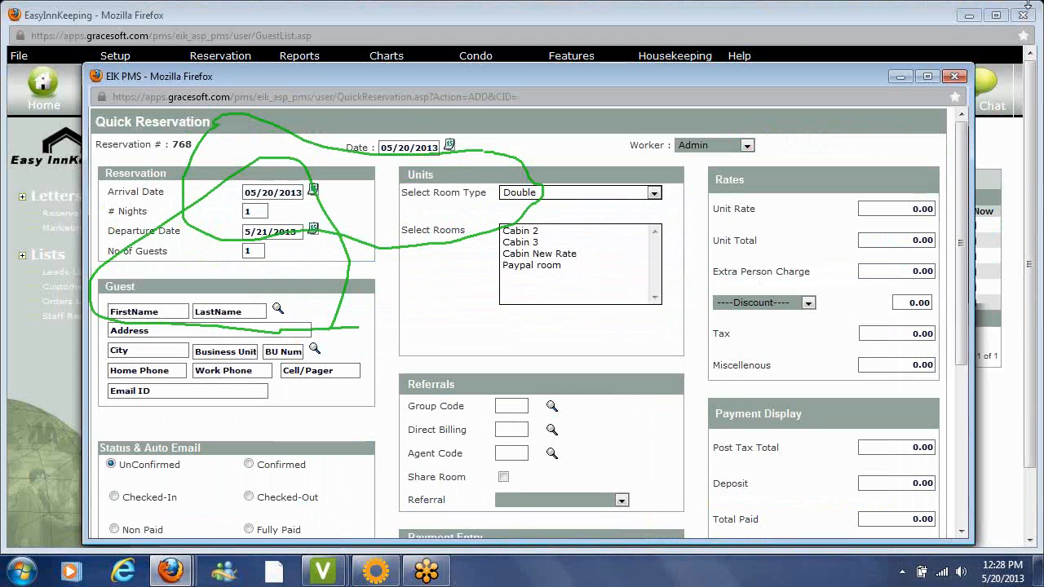
pyautogui.click(953, 76)
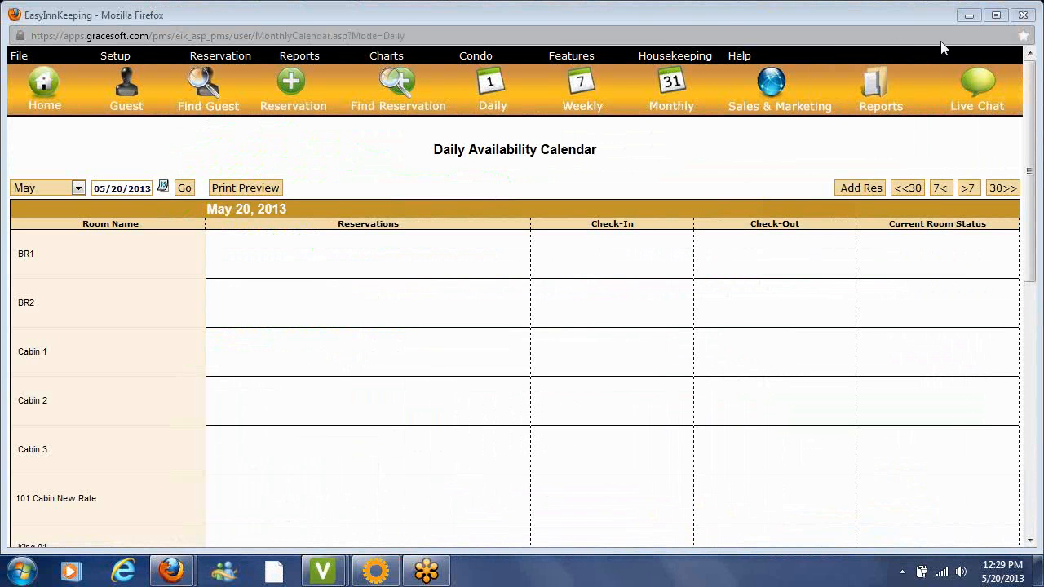
# - Open a new Quick Reservation (#768) dated 05/20/2013 from the calendar's Reservation icon
pyautogui.click(293, 101)
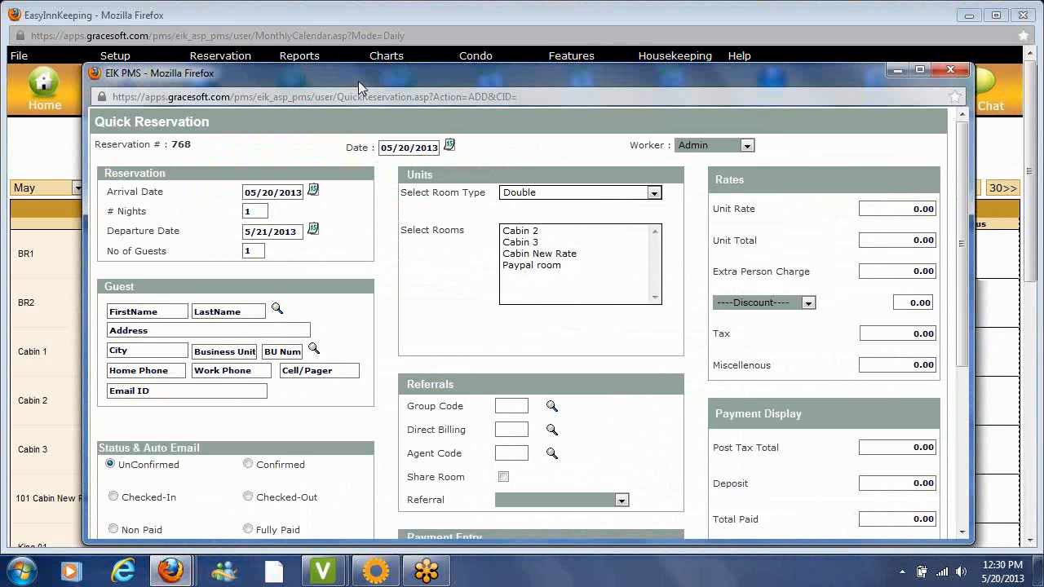
# - Enlarge the Quick Reservation window until it fills the screen
pyautogui.moveTo(358, 80); pyautogui.dragTo(359, 49)
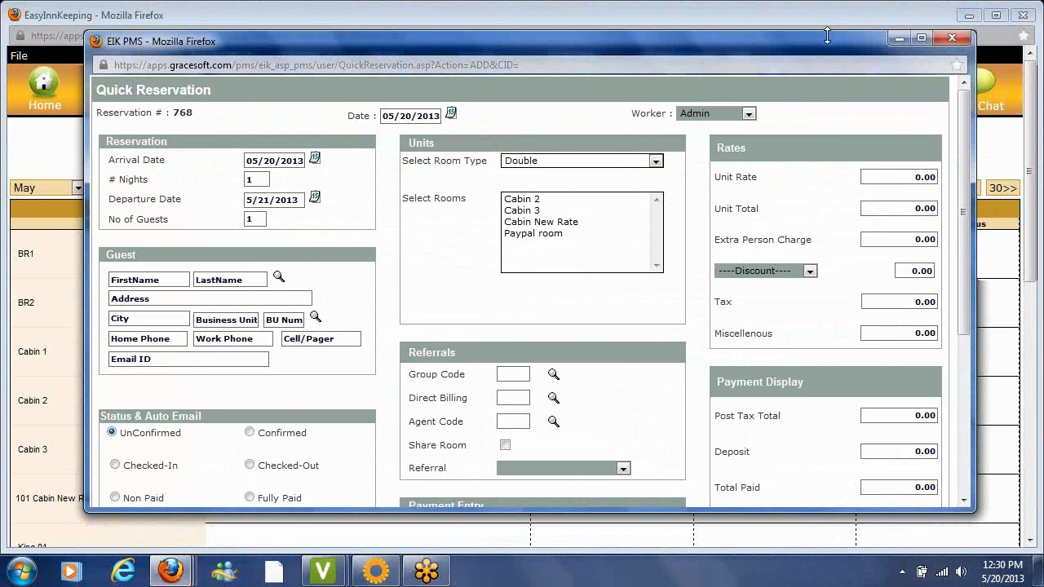
pyautogui.moveTo(828, 35); pyautogui.dragTo(827, 7)
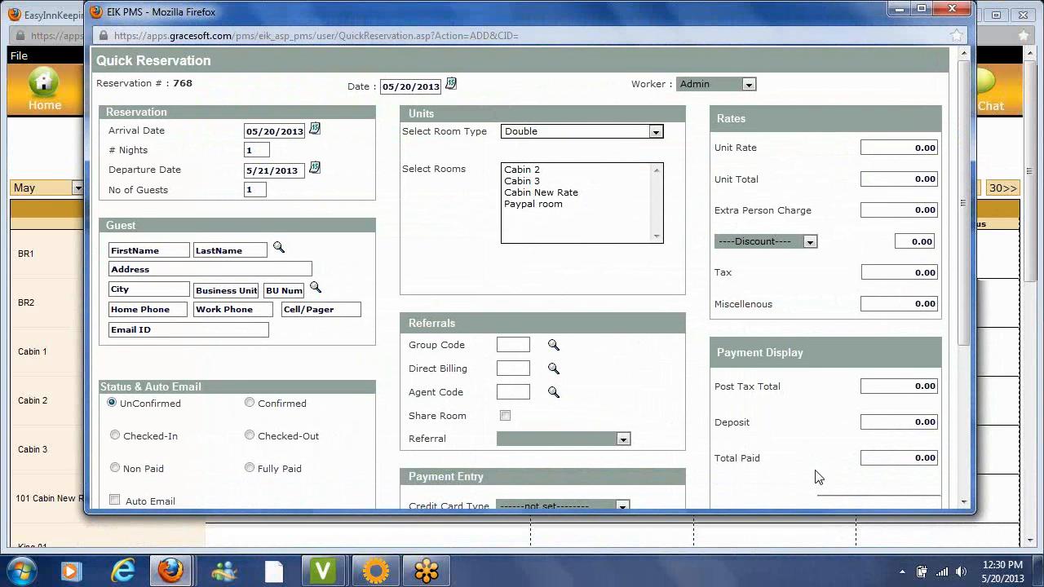
pyautogui.moveTo(814, 512); pyautogui.dragTo(813, 548)
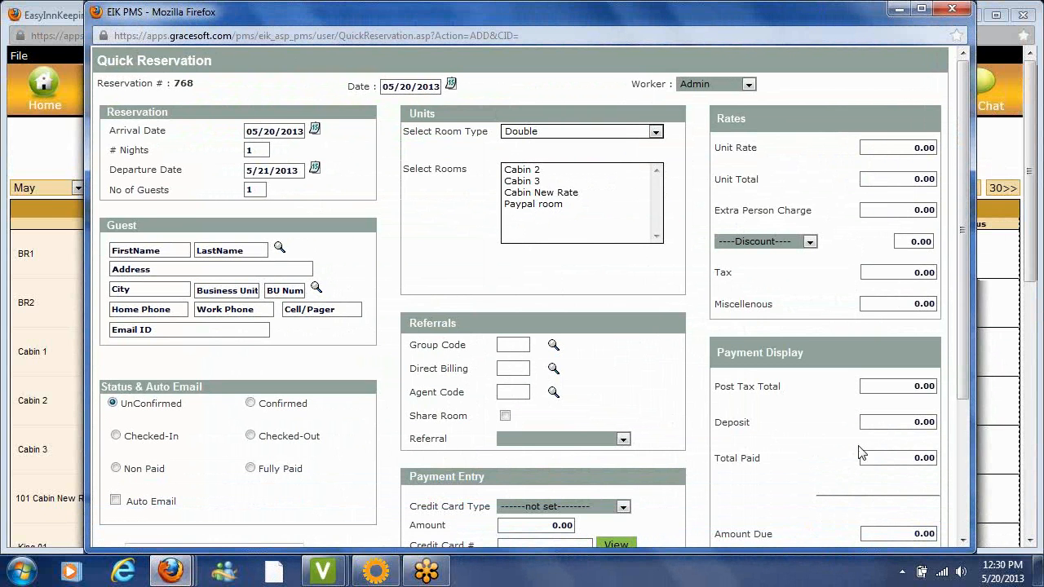
pyautogui.click(921, 9)
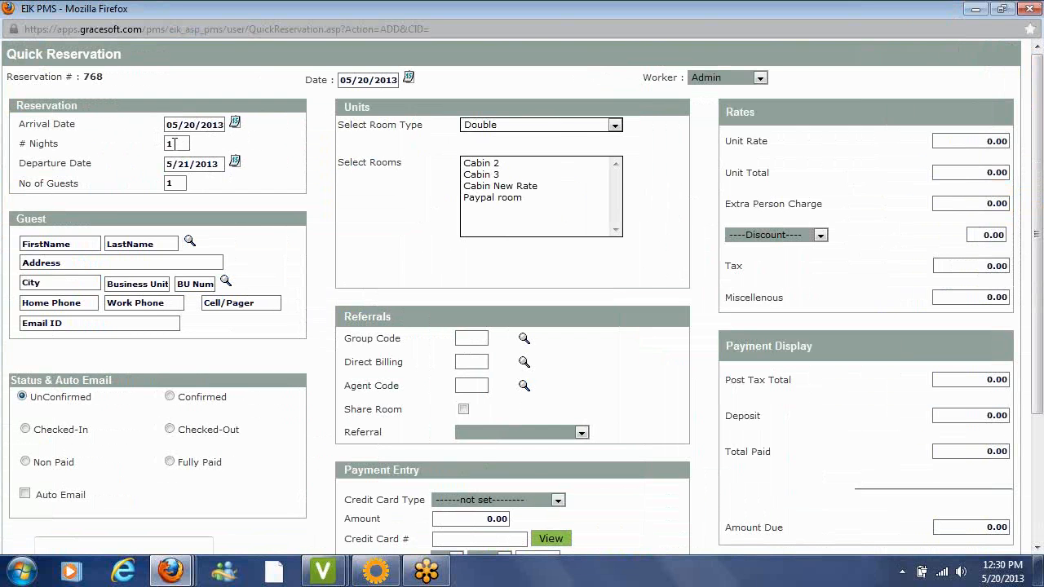
# - Set the stay to 3 nights, departing 5/23/2013, for 2 guests
pyautogui.doubleClick(174, 143)
pyautogui.write('3')
pyautogui.press('Tab')
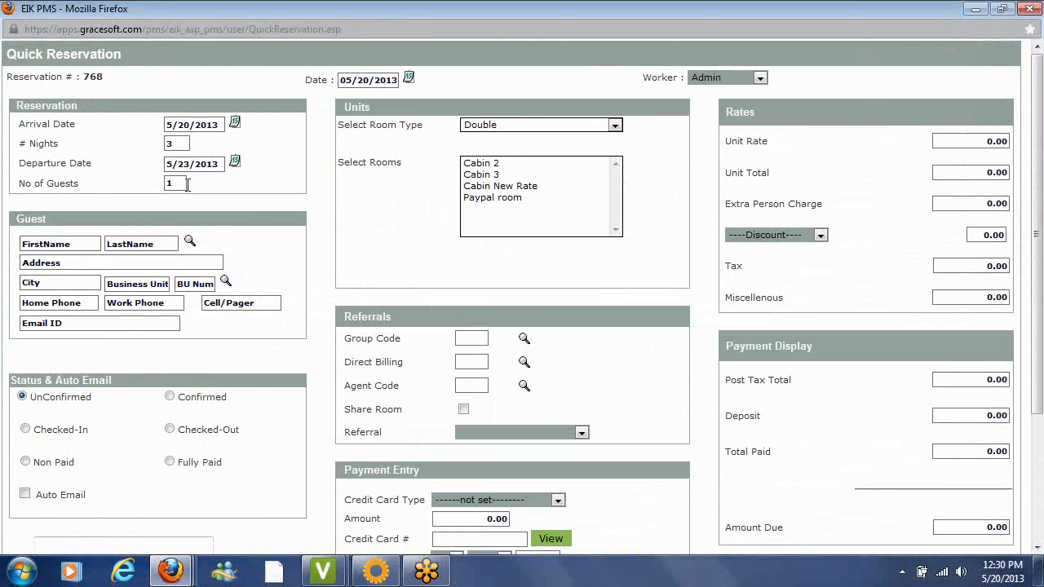
pyautogui.press('BackSpace')
pyautogui.write('2')
pyautogui.click(88, 241)
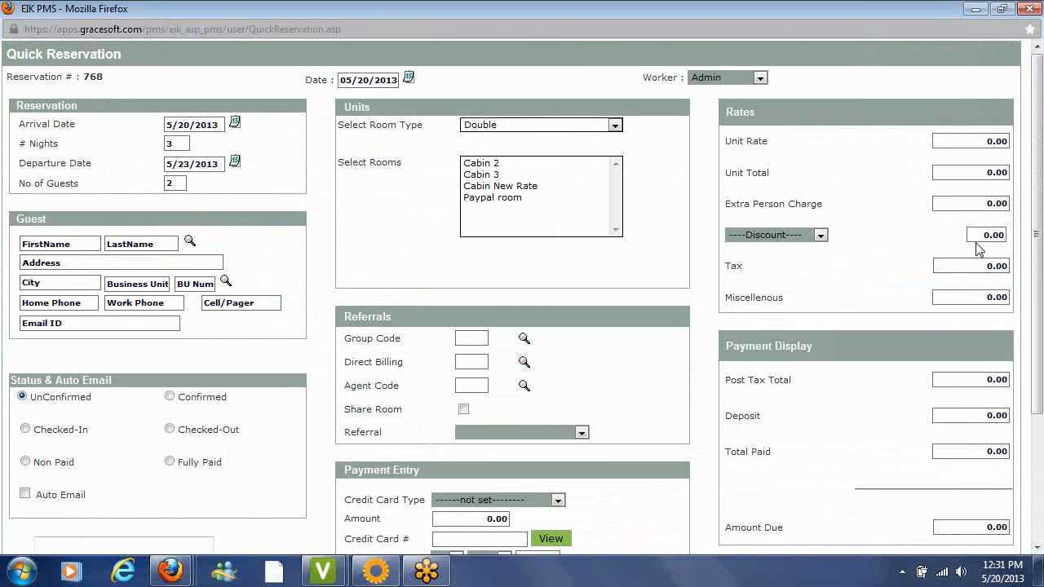
# - Find the existing guest by first name and attach her to the reservation
pyautogui.click(190, 241)
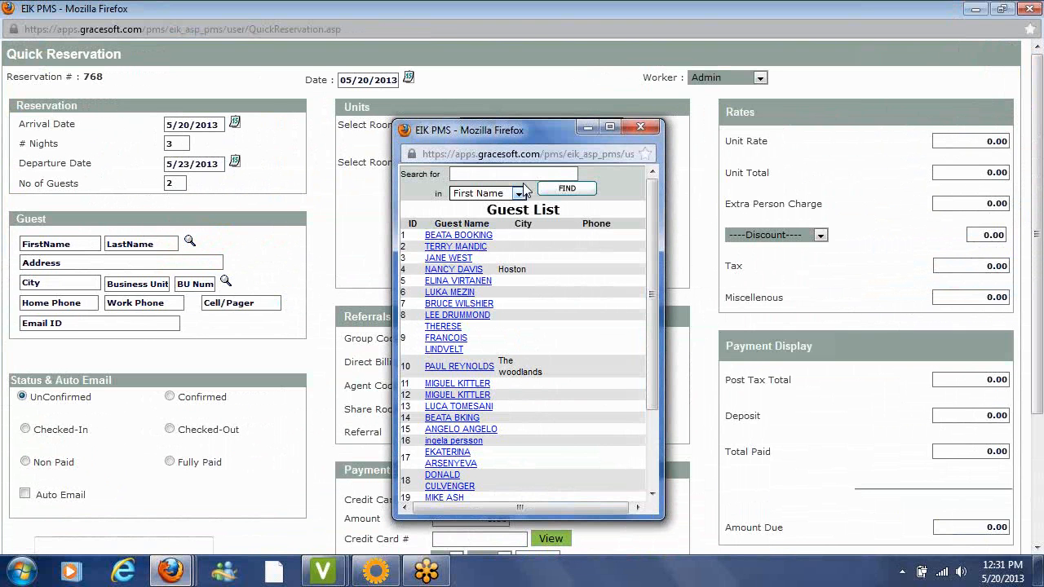
pyautogui.click(523, 173)
pyautogui.write('susan')
pyautogui.press('Tab')
pyautogui.click(562, 197)
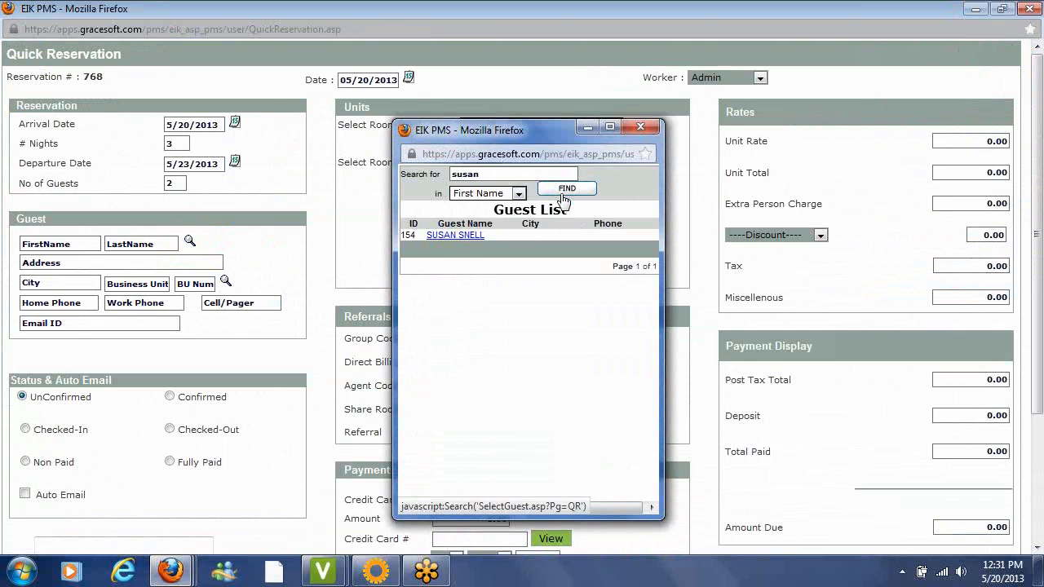
pyautogui.click(468, 237)
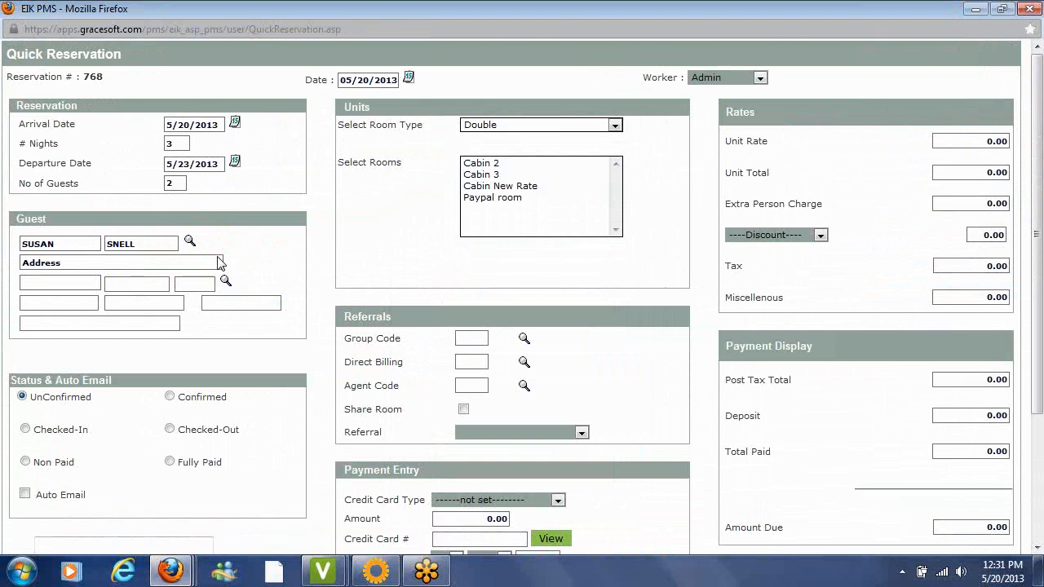
# - Fill in the guest's street address, city, state, zip code and e-mail address
pyautogui.click(109, 263)
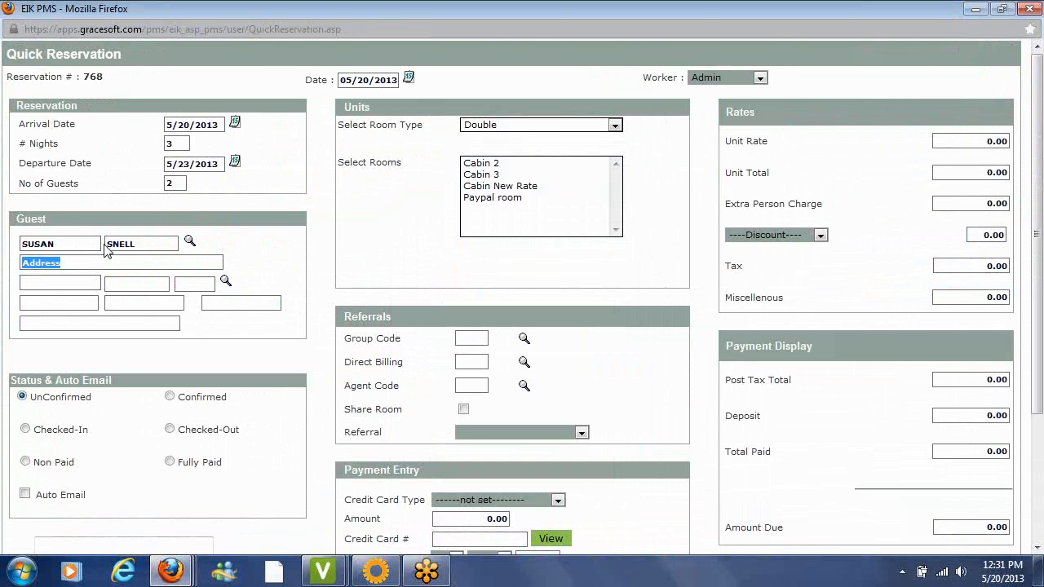
pyautogui.press('Tab')
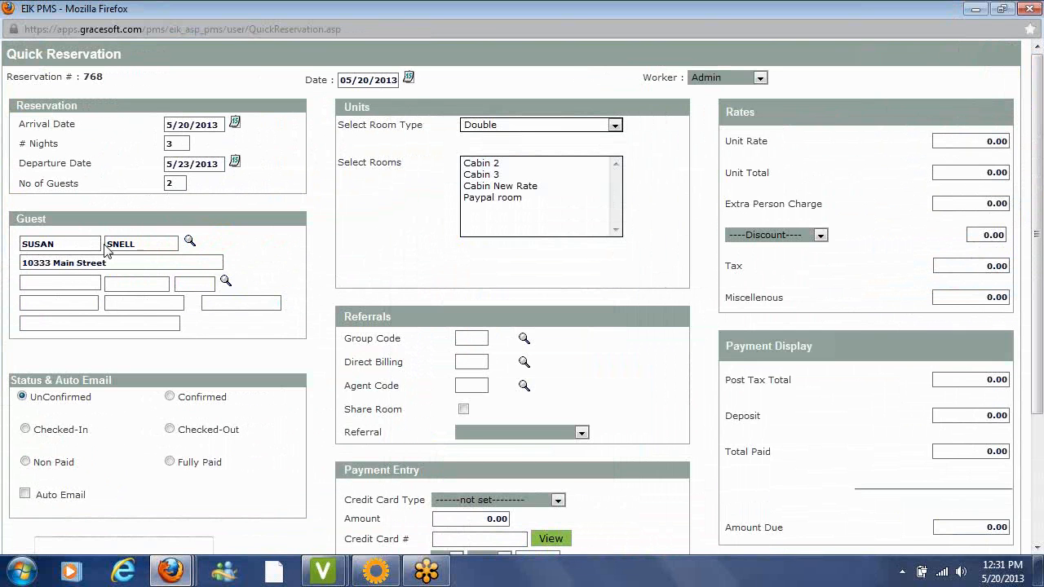
pyautogui.press('Tab')
pyautogui.press('Tab')
pyautogui.press('Tab')
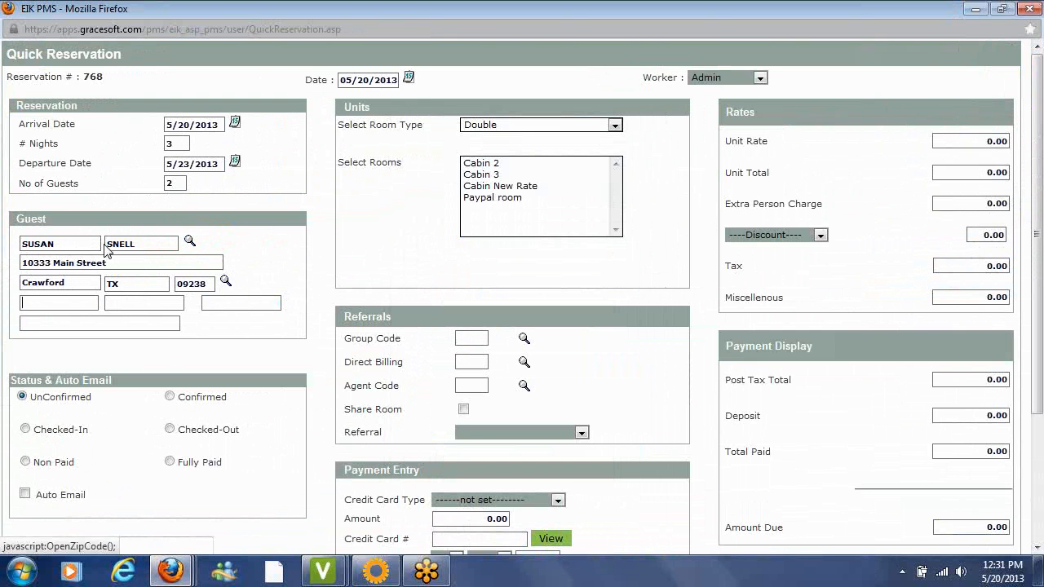
pyautogui.press('Tab')
pyautogui.press('Tab')
pyautogui.press('Tab')
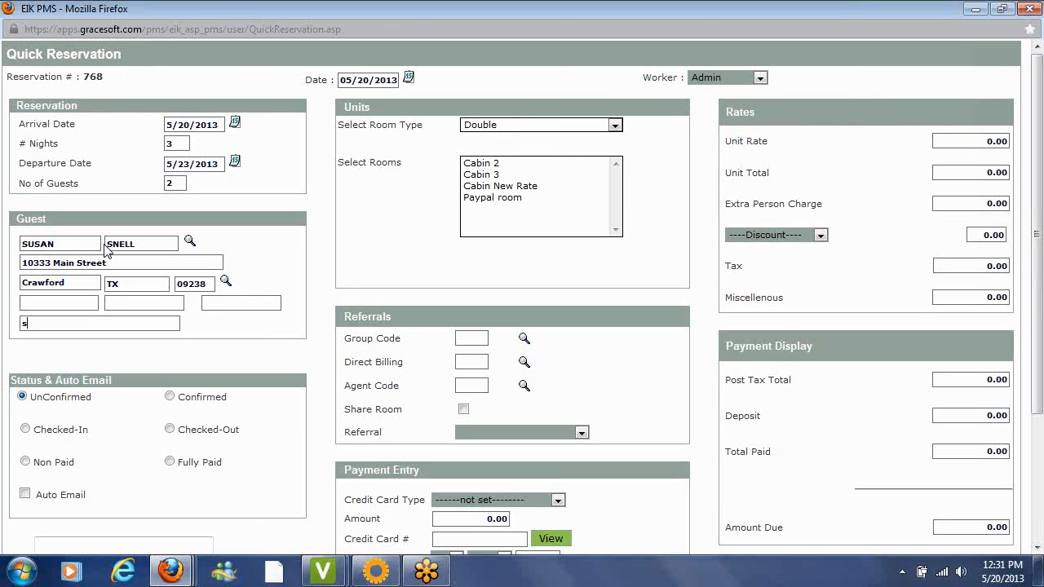
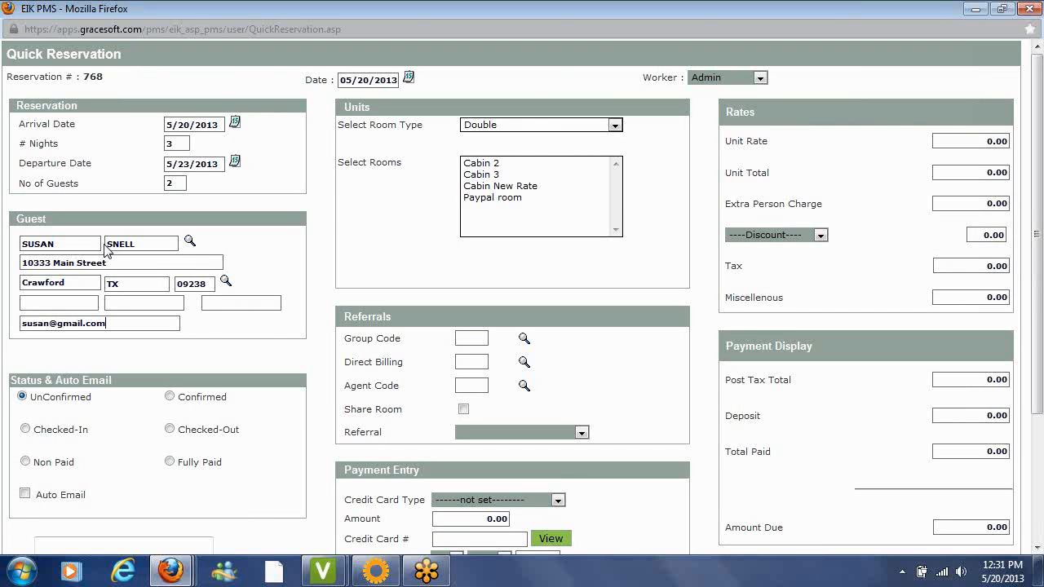
pyautogui.click(489, 166)
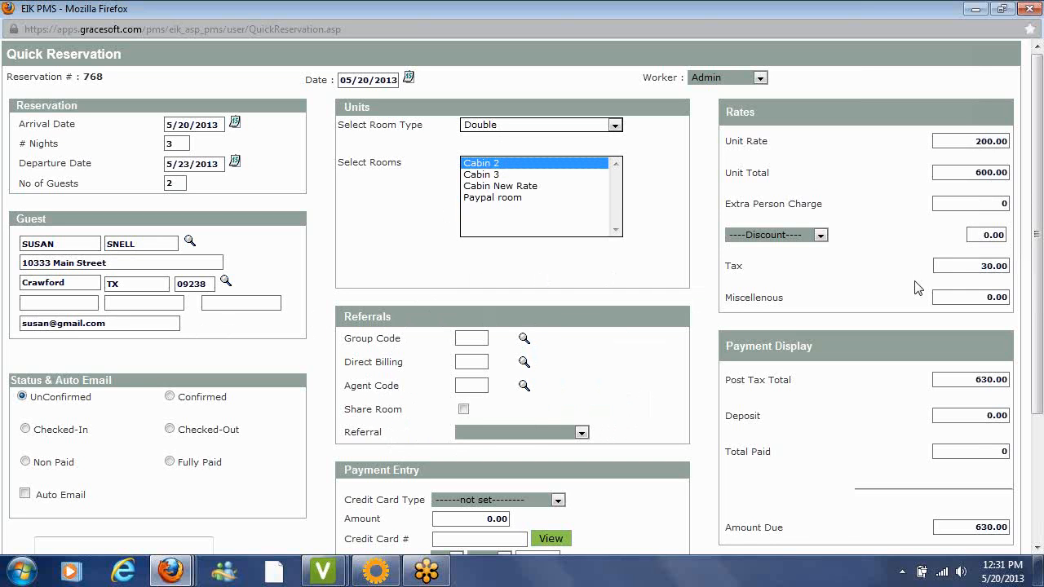
pyautogui.moveTo(345, 338); pyautogui.dragTo(406, 340)
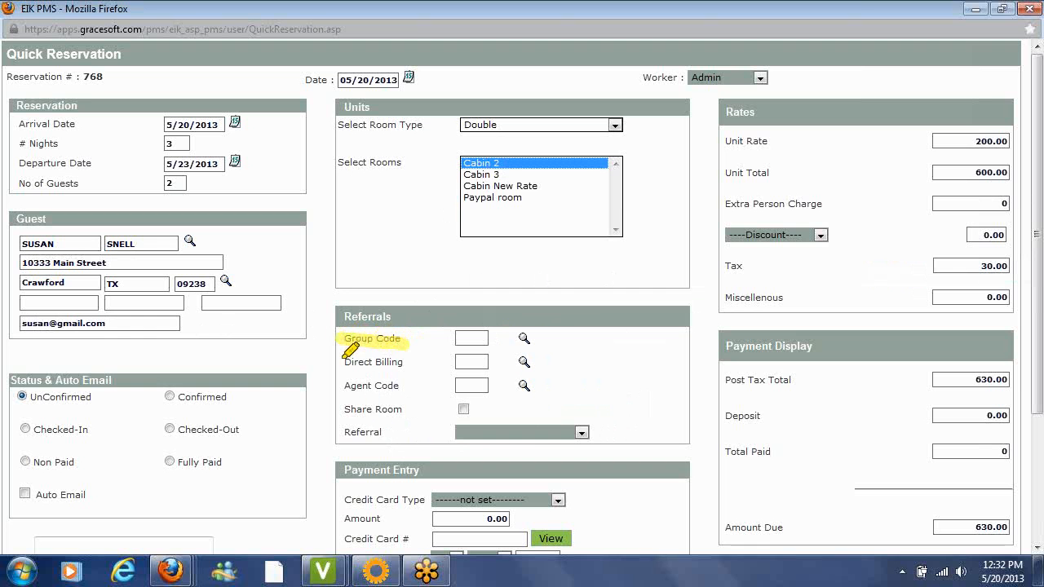
pyautogui.moveTo(344, 362); pyautogui.dragTo(405, 364)
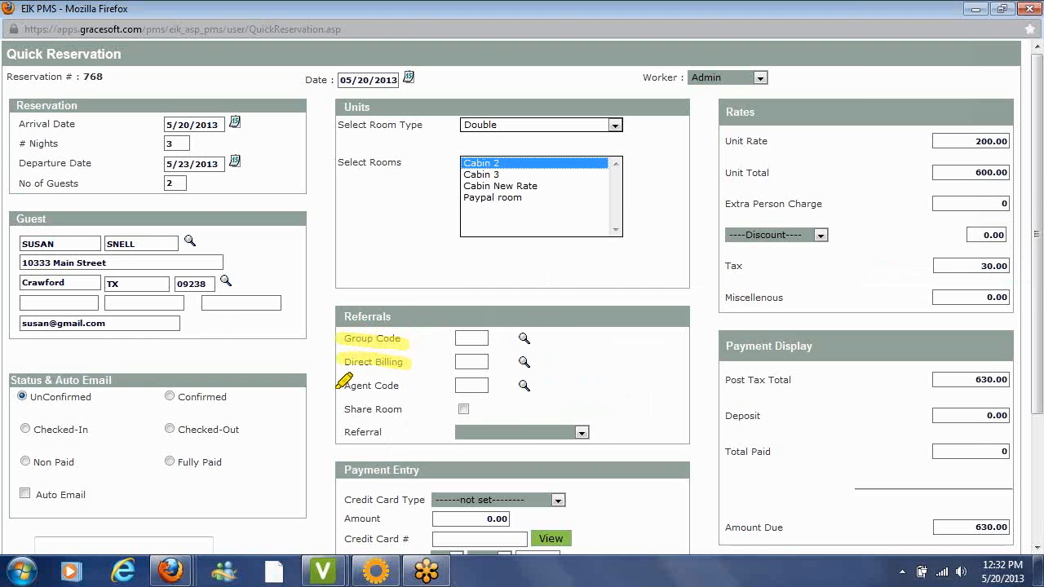
pyautogui.moveTo(337, 389); pyautogui.dragTo(413, 389)
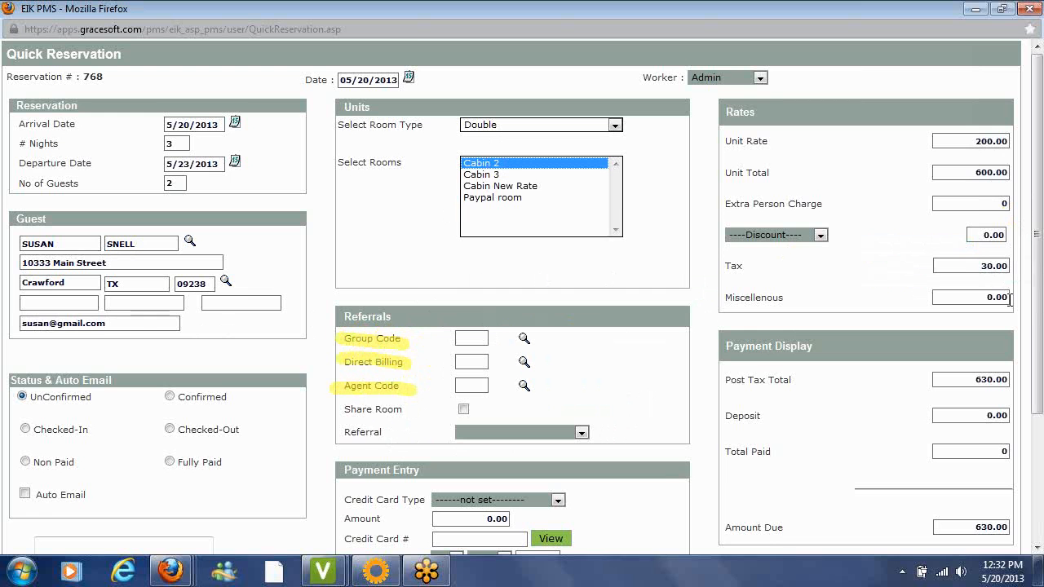
# - Set the credit card type to VisaCard Payment and enter the card number
pyautogui.scroll(-2, 1040, 357)
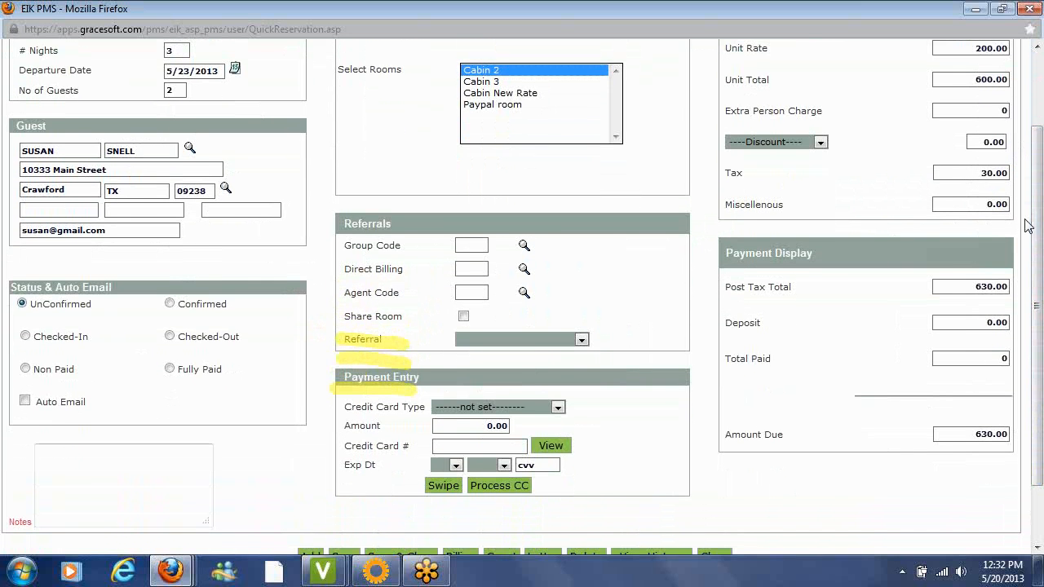
pyautogui.rightClick(959, 335)
pyautogui.click(960, 333)
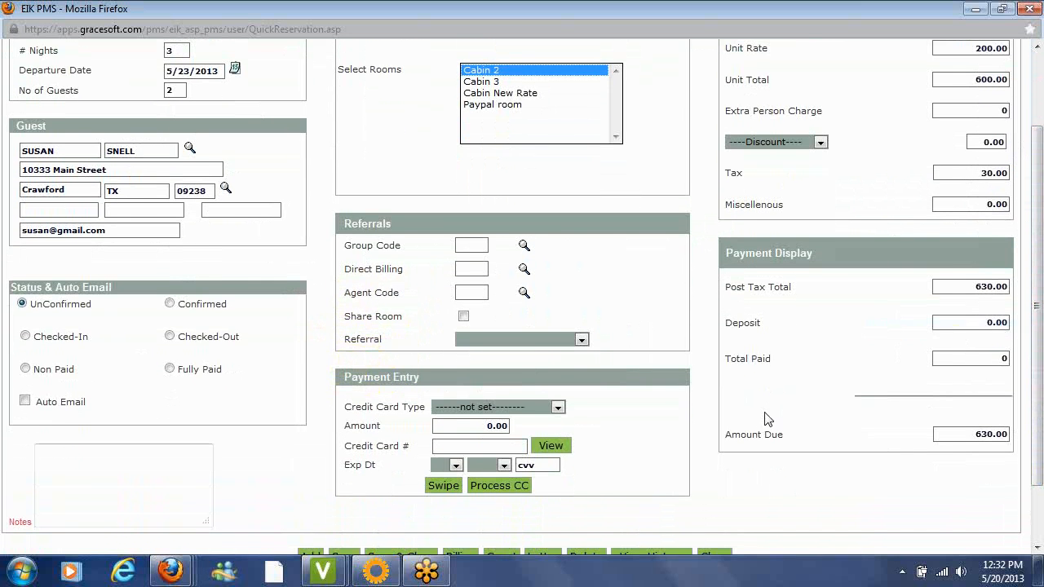
pyautogui.click(526, 407)
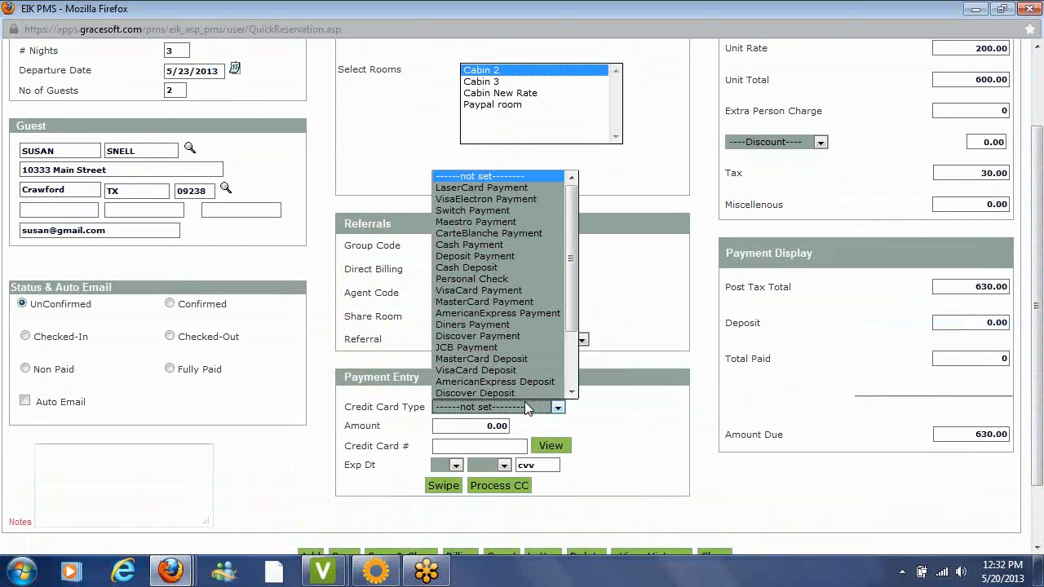
pyautogui.press('Down')
pyautogui.press('Down')
pyautogui.press('Down')
pyautogui.press('Down')
pyautogui.press('Down')
pyautogui.press('Down')
pyautogui.press('Down')
pyautogui.press('Down')
pyautogui.press('Down')
pyautogui.press('Down')
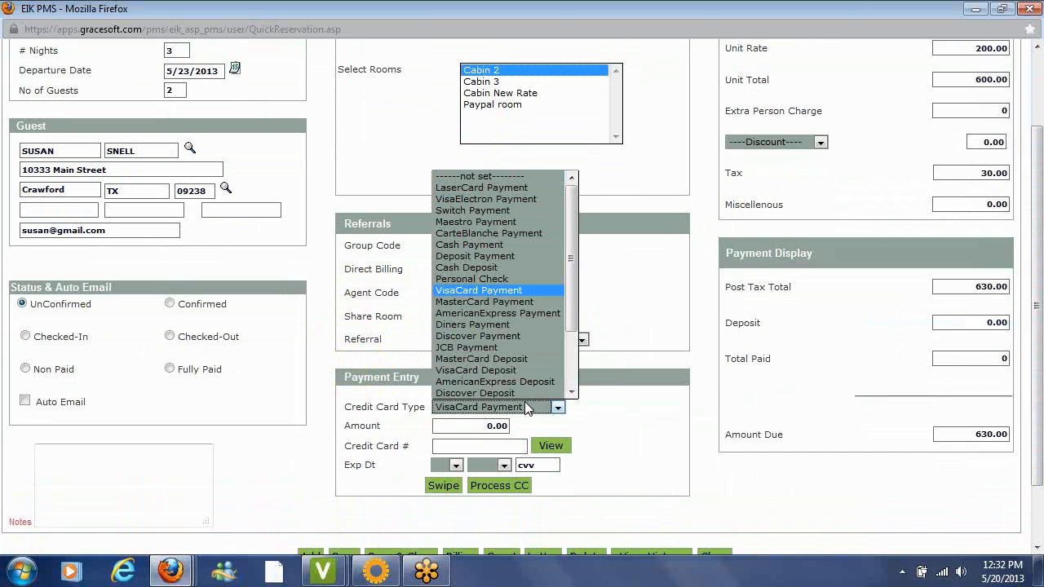
pyautogui.press('Tab')
pyautogui.press('Tab')
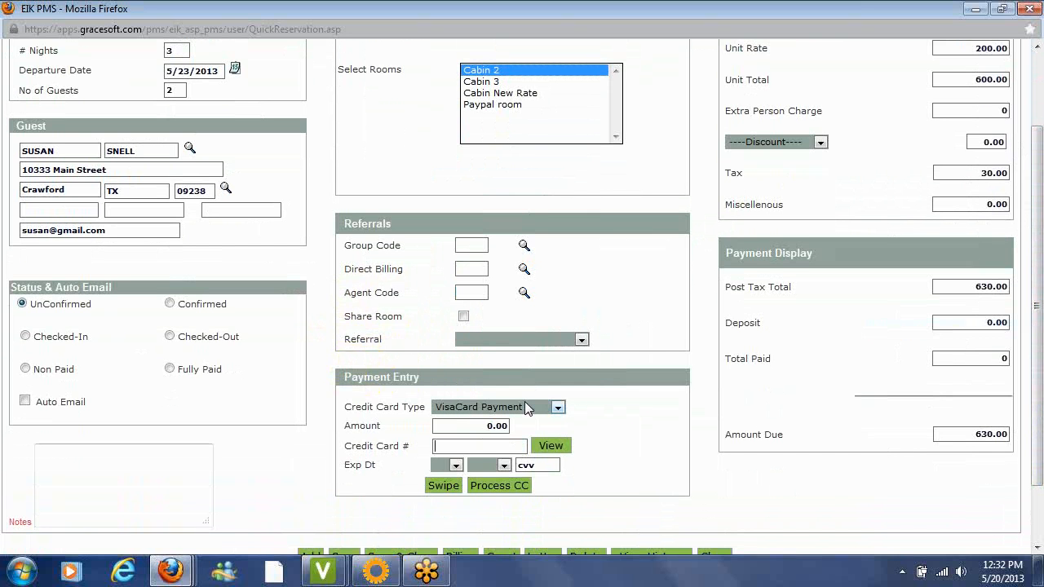
pyautogui.write('41111111111111111')
# - Set the card expiry date to month 05, year 2016
pyautogui.click(455, 465)
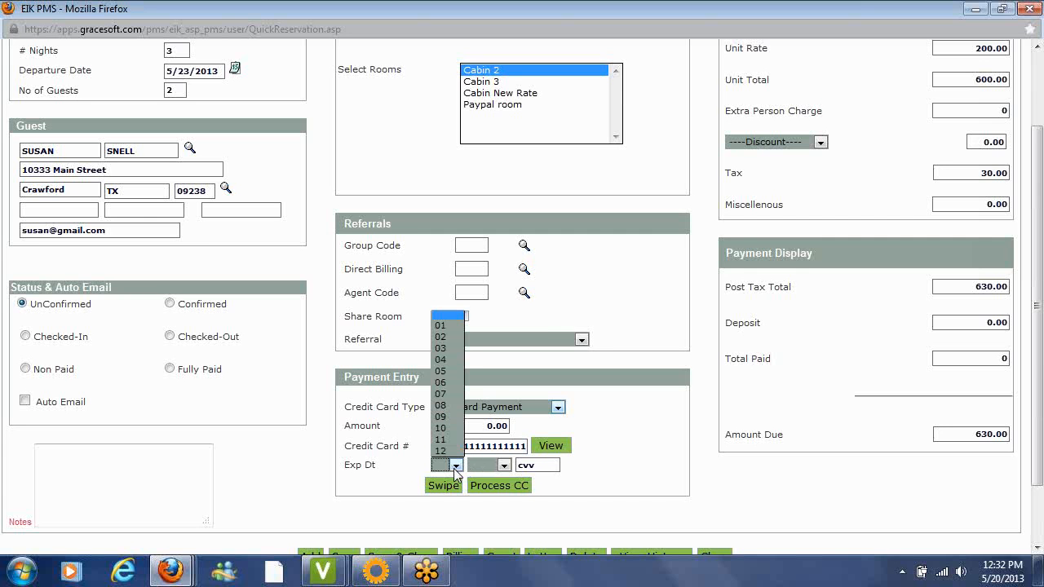
pyautogui.click(442, 372)
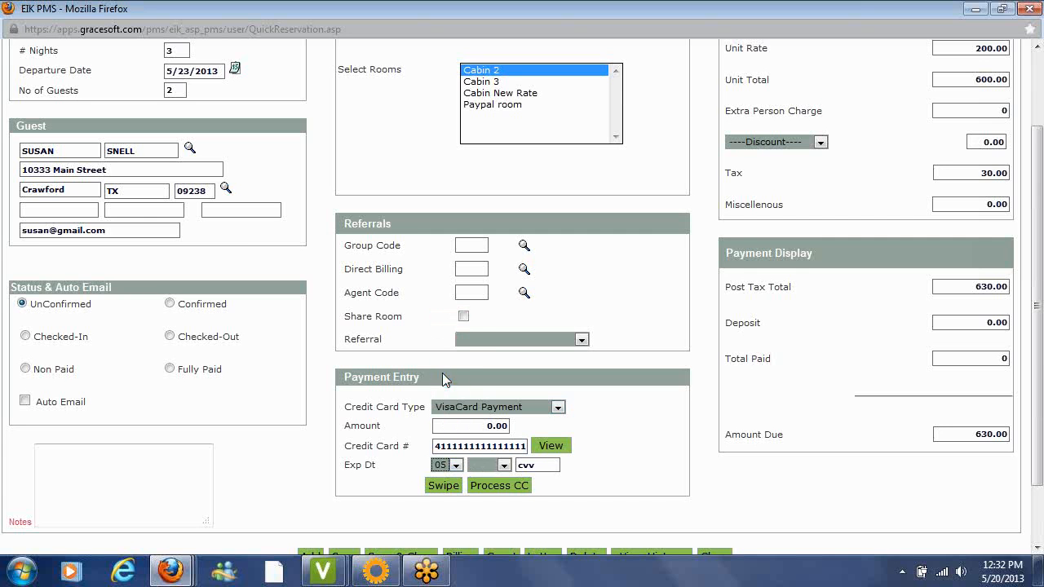
pyautogui.click(481, 466)
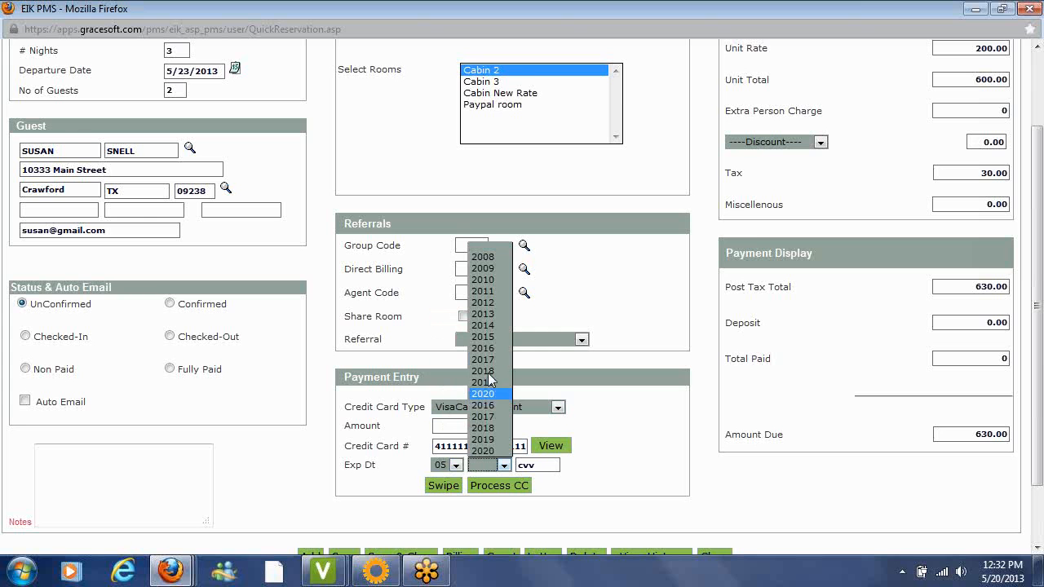
pyautogui.click(492, 350)
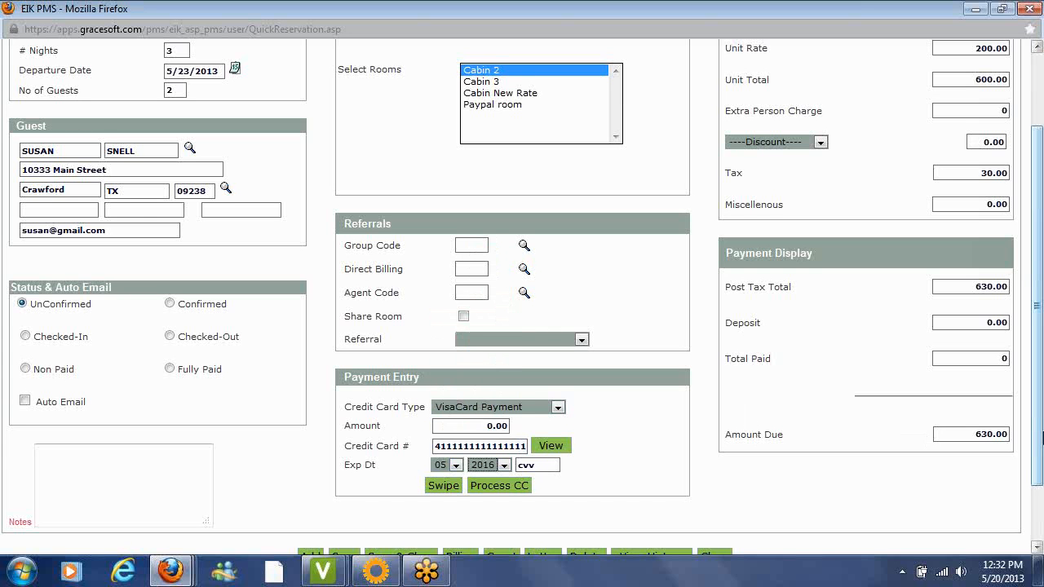
pyautogui.moveTo(1040, 459); pyautogui.dragTo(1040, 407)
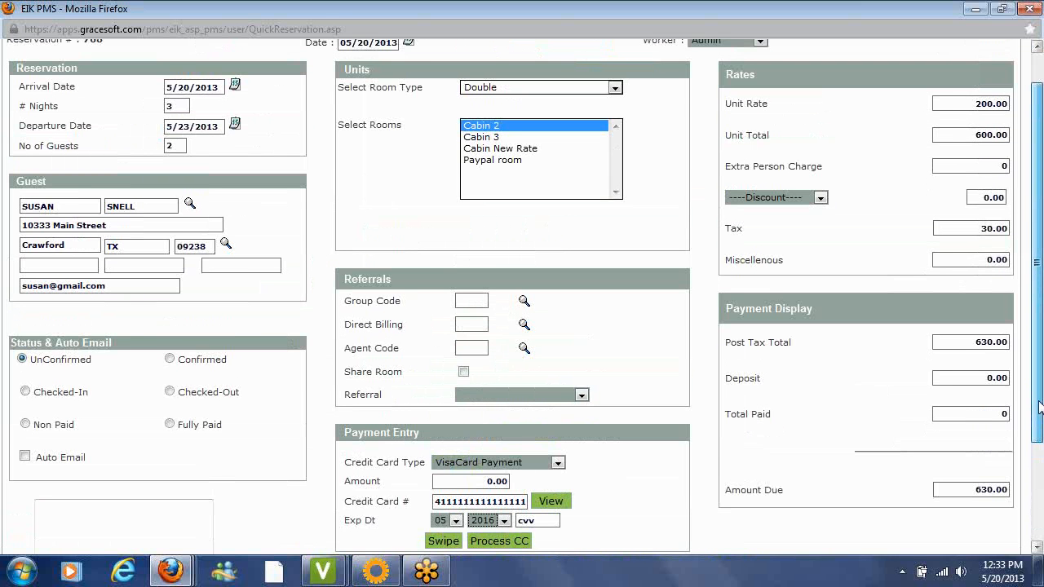
# - Save reservation #768, adding a 215.00 miscellaneous charge and bringing the amount due to 845.00
pyautogui.click(972, 97)
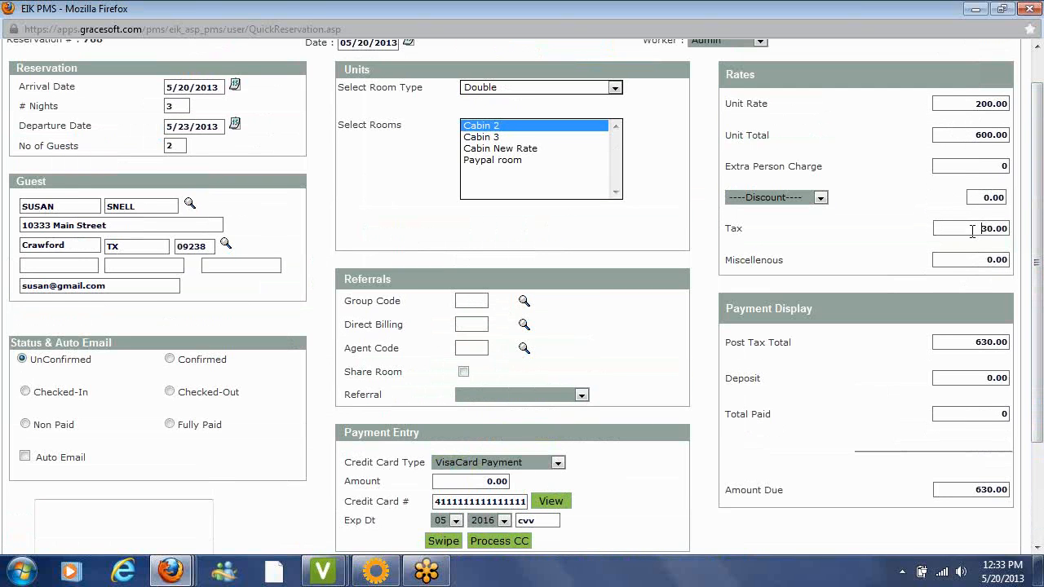
pyautogui.moveTo(968, 341); pyautogui.dragTo(1012, 343)
pyautogui.click(1009, 342)
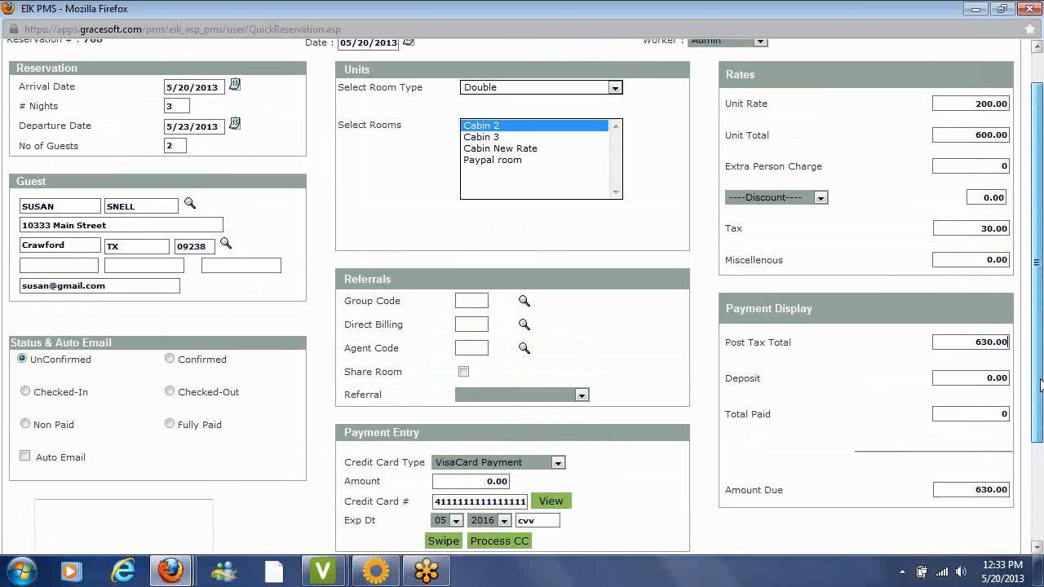
pyautogui.scroll(-2, 1040, 383)
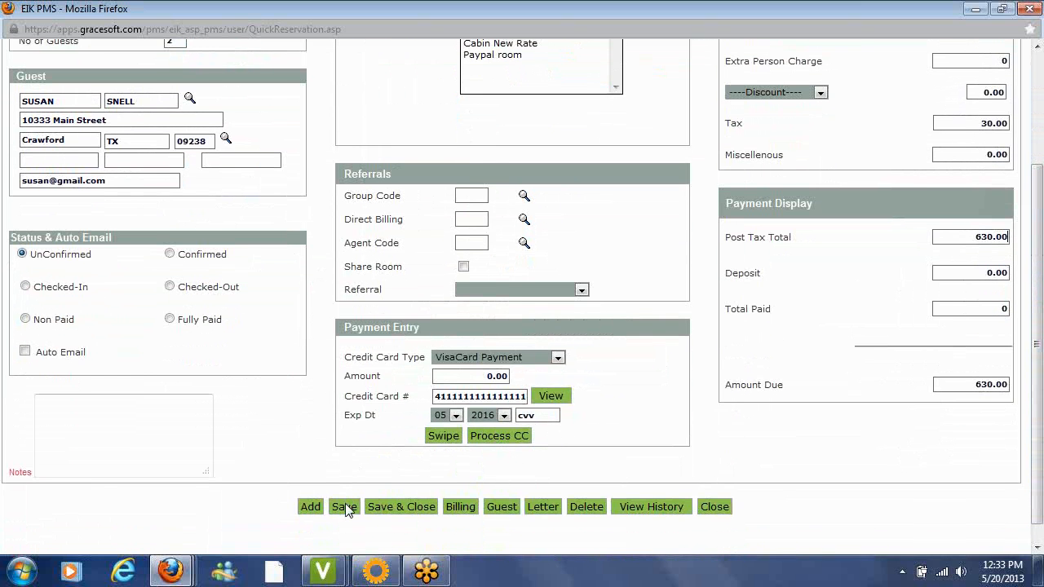
pyautogui.click(344, 506)
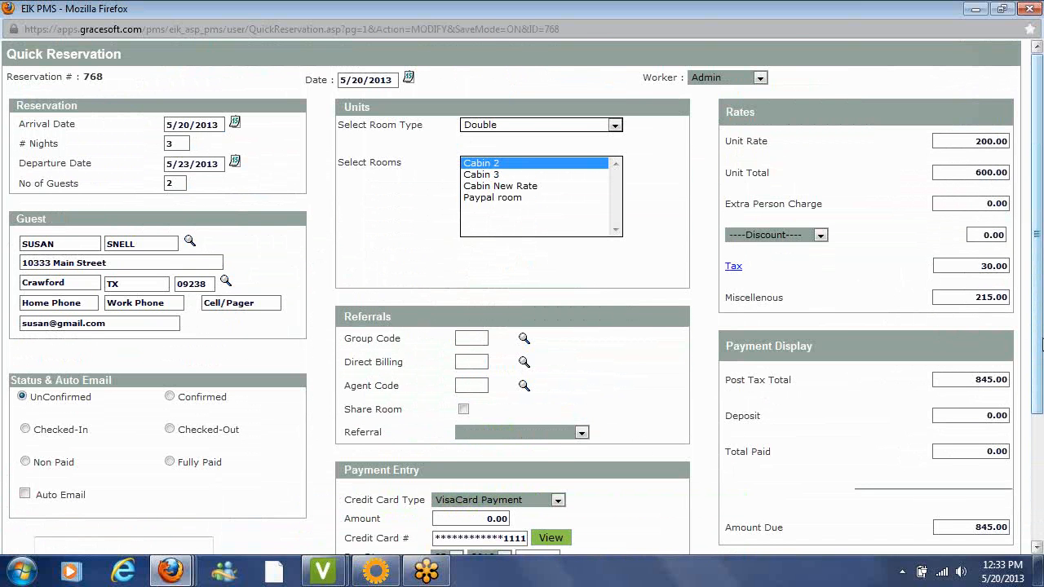
pyautogui.moveTo(1042, 344); pyautogui.dragTo(1042, 455)
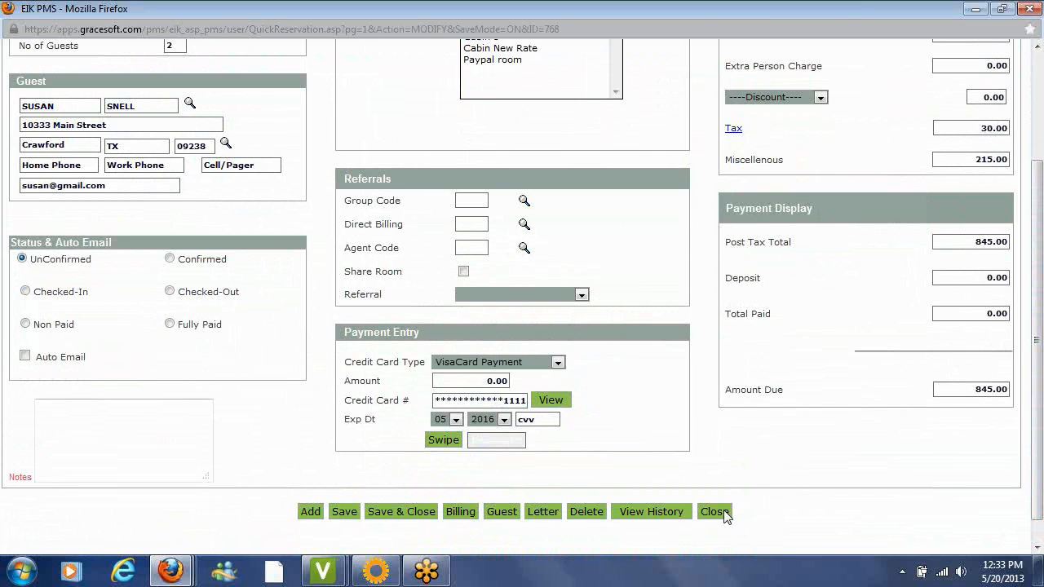
# - Save and close reservation #768, showing Cabin 2 booked 5/20–5/23/2013 on the May 20 daily calendar
pyautogui.click(401, 514)
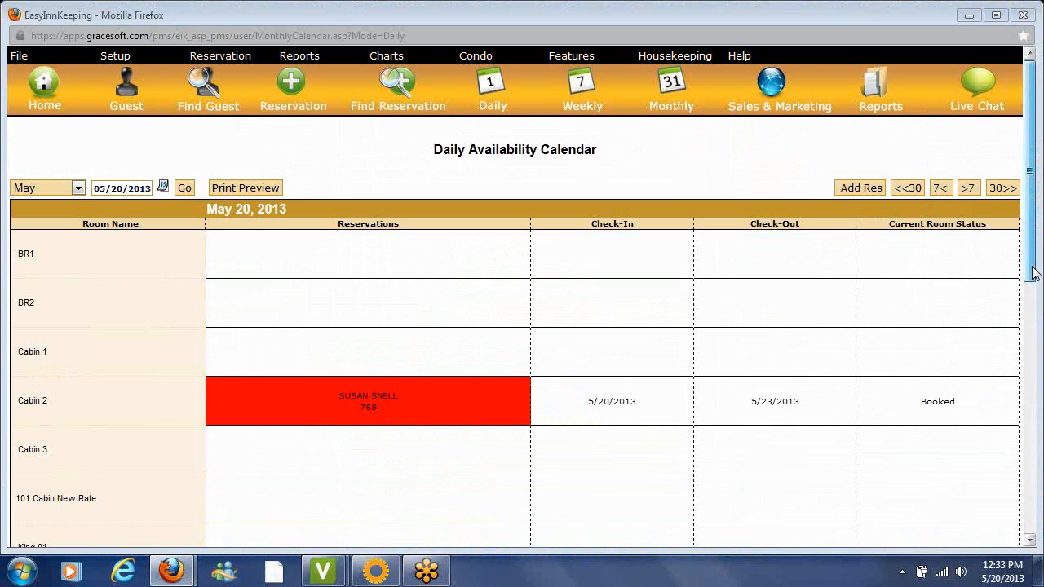
pyautogui.scroll(-2, 1034, 273)
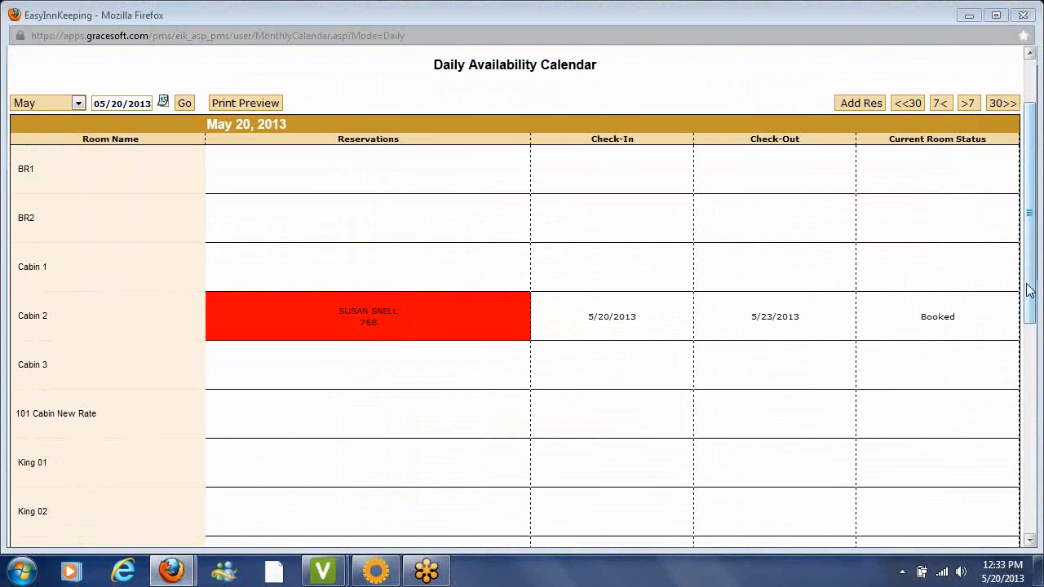
pyautogui.moveTo(1030, 291); pyautogui.dragTo(1029, 224)
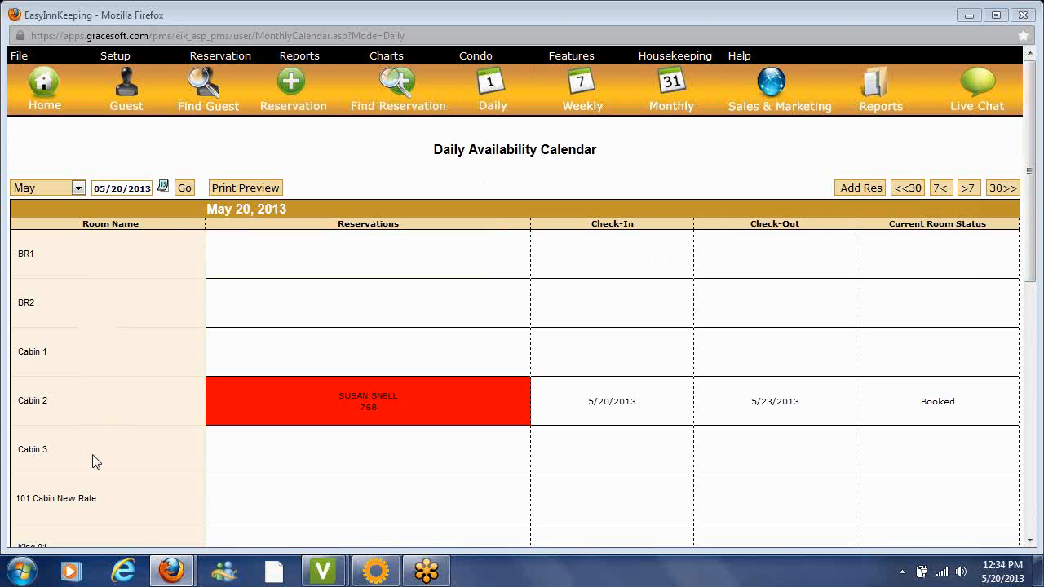
pyautogui.moveTo(1034, 277)
pyautogui.mouseDown()
pyautogui.moveTo(1034, 445)
pyautogui.moveTo(1041, 276)
pyautogui.mouseUp()
pyautogui.moveTo(209, 209); pyautogui.dragTo(290, 210)
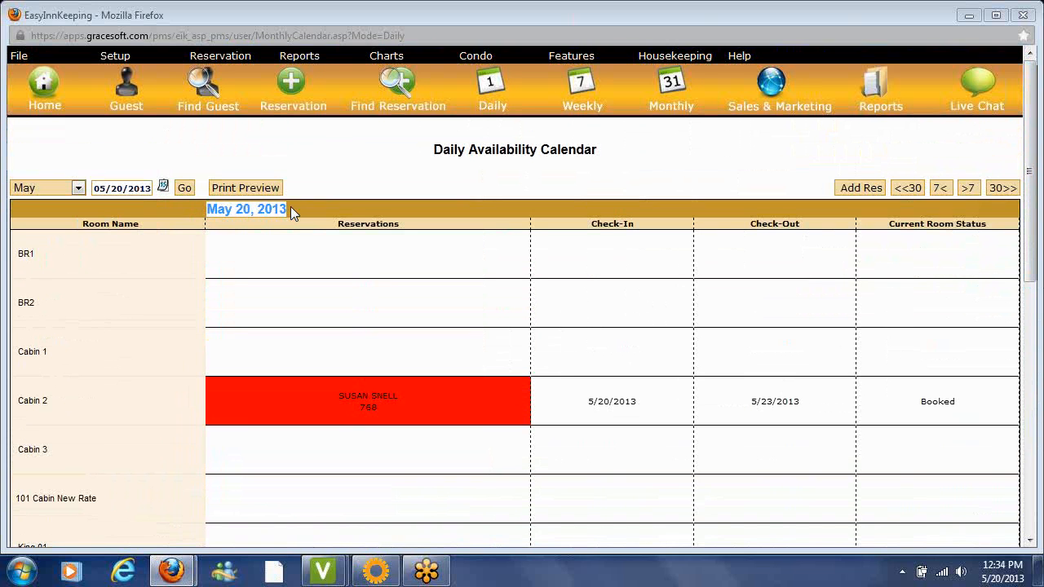
# - Advance the daily availability calendar one week to May 27, 2013
pyautogui.click(290, 209)
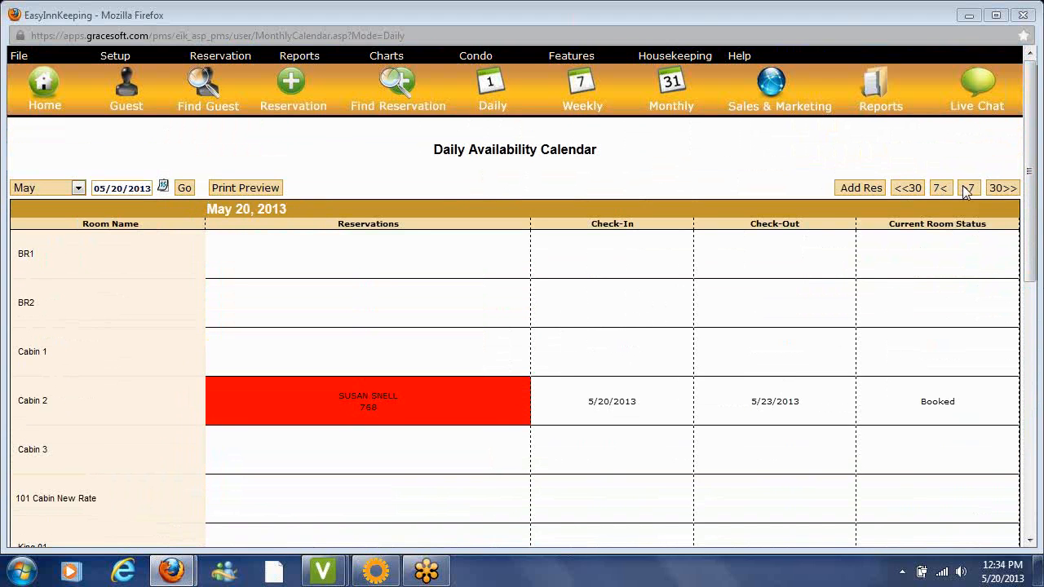
pyautogui.click(947, 263)
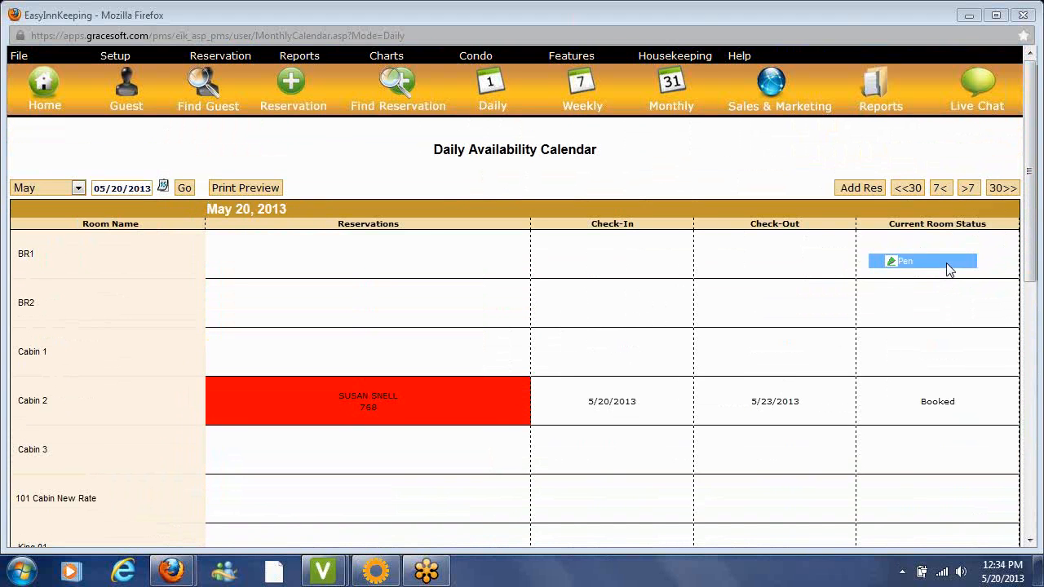
pyautogui.moveTo(940, 149)
pyautogui.mouseDown()
pyautogui.moveTo(816, 172)
pyautogui.moveTo(1016, 164)
pyautogui.moveTo(929, 138)
pyautogui.mouseUp()
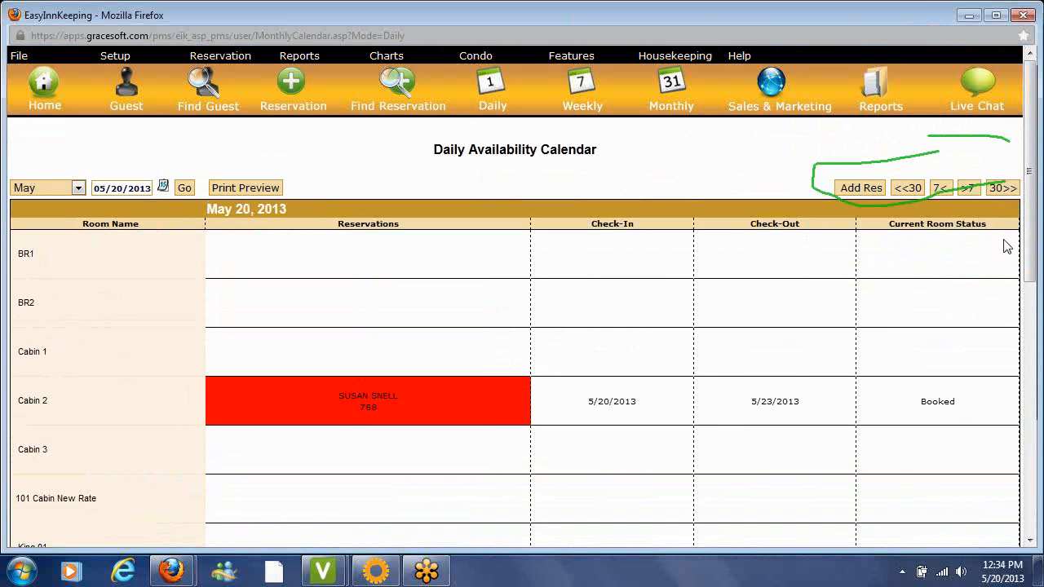
pyautogui.click(969, 187)
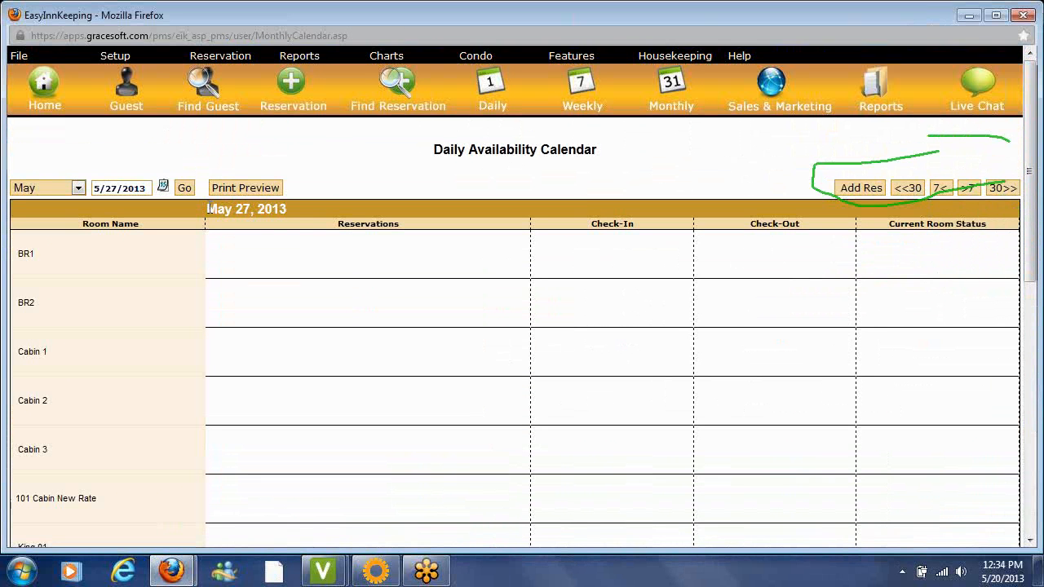
pyautogui.moveTo(209, 209); pyautogui.dragTo(289, 210)
pyautogui.click(291, 212)
# - Jump the calendar ahead 30 days to June 27, 2013, which has no reservations
pyautogui.click(1003, 188)
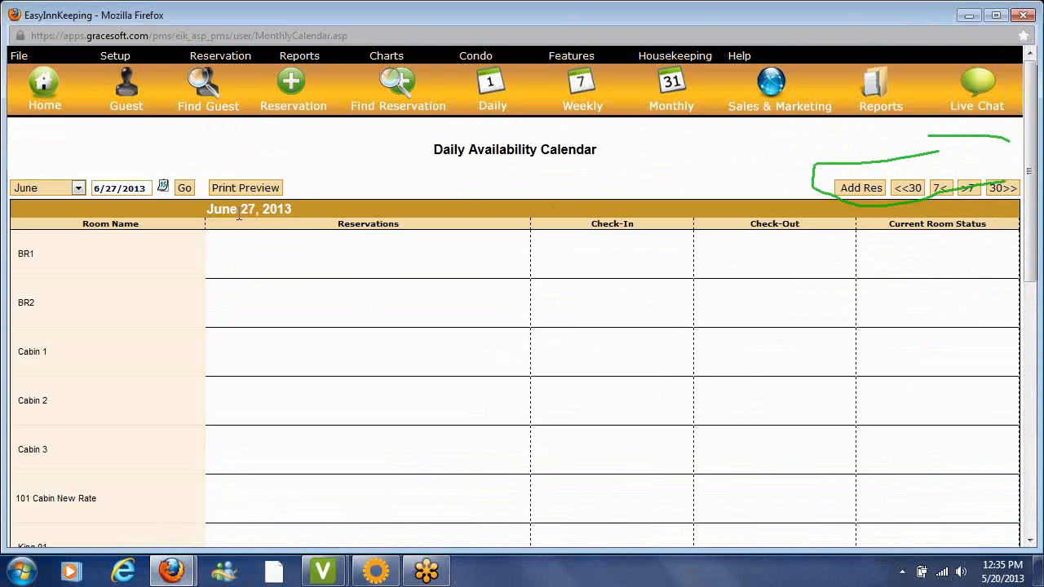
pyautogui.moveTo(209, 210); pyautogui.dragTo(326, 220)
pyautogui.click(326, 210)
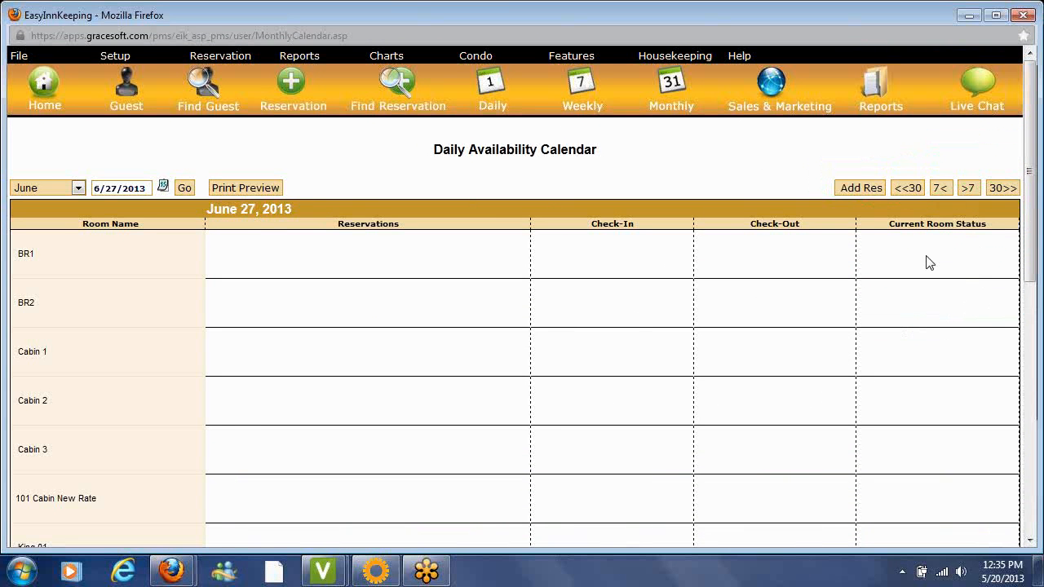
pyautogui.moveTo(313, 181)
pyautogui.mouseDown()
pyautogui.moveTo(93, 182)
pyautogui.moveTo(3, 205)
pyautogui.moveTo(270, 181)
pyautogui.moveTo(270, 119)
pyautogui.mouseUp()
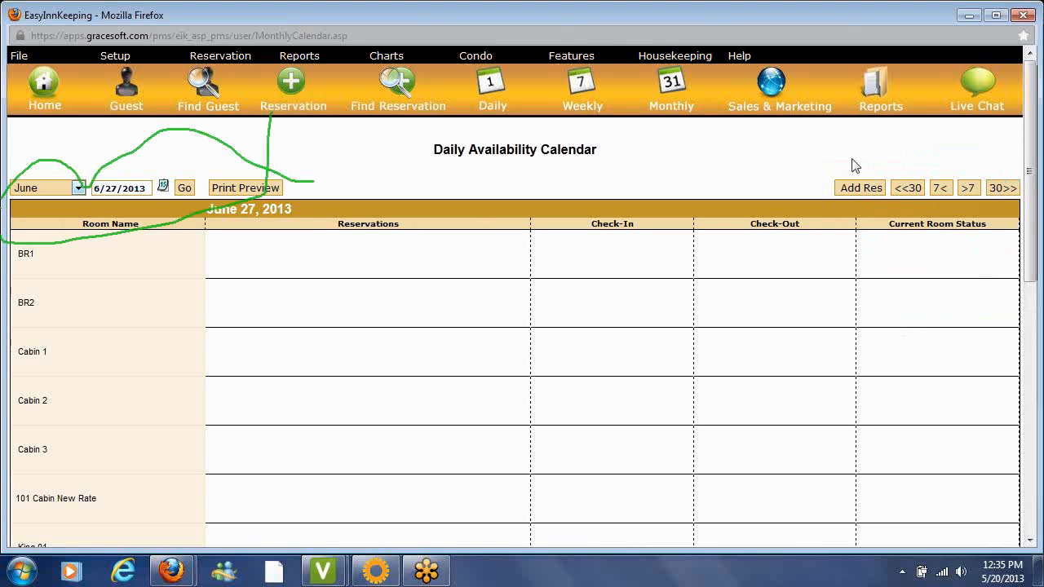
# - Show the daily availability calendar for December 25, 2013
pyautogui.click(164, 188)
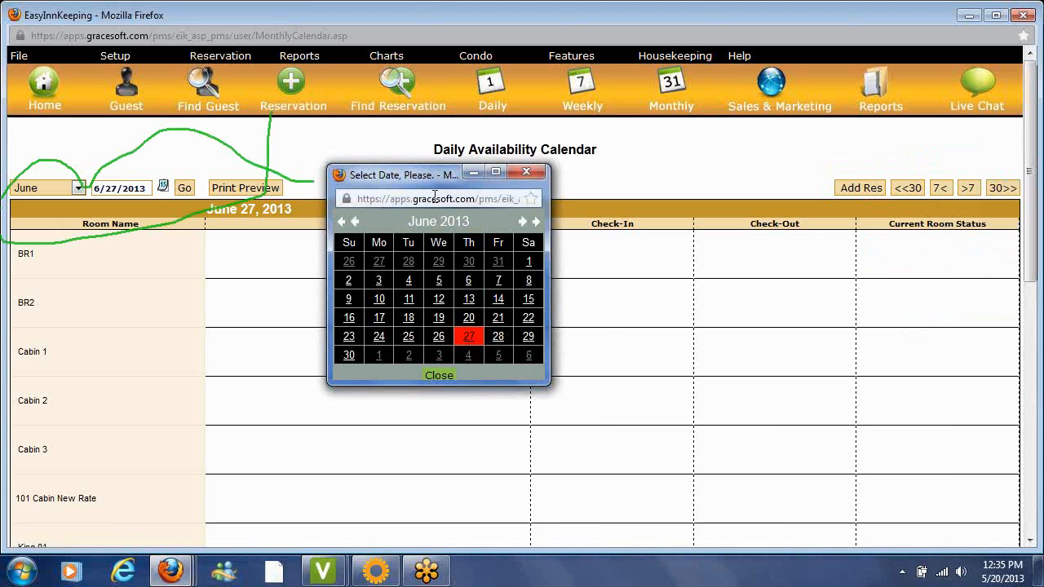
pyautogui.click(524, 228)
pyautogui.click(524, 227)
pyautogui.click(524, 228)
pyautogui.click(524, 227)
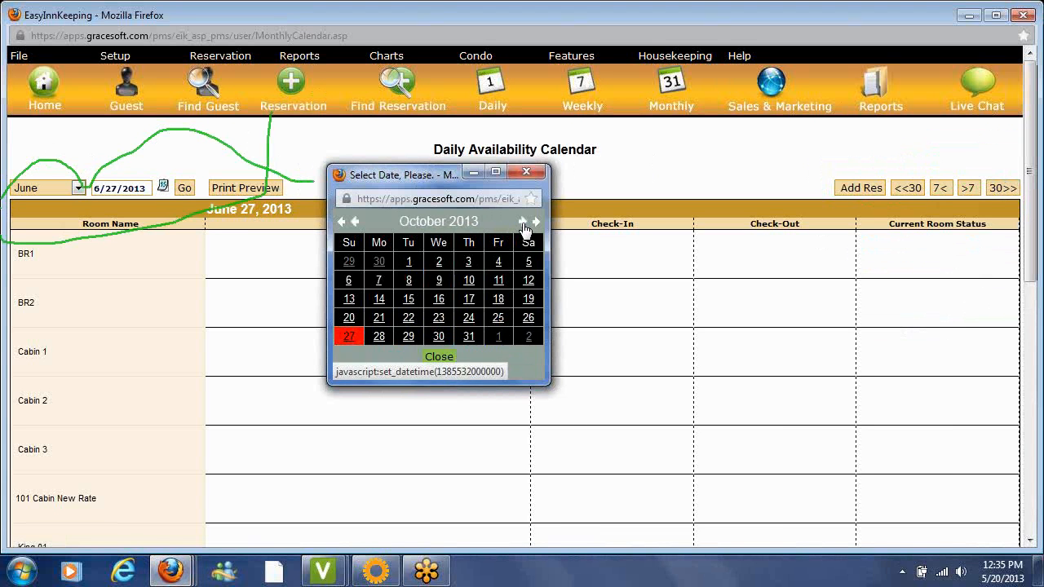
pyautogui.click(523, 228)
pyautogui.click(523, 228)
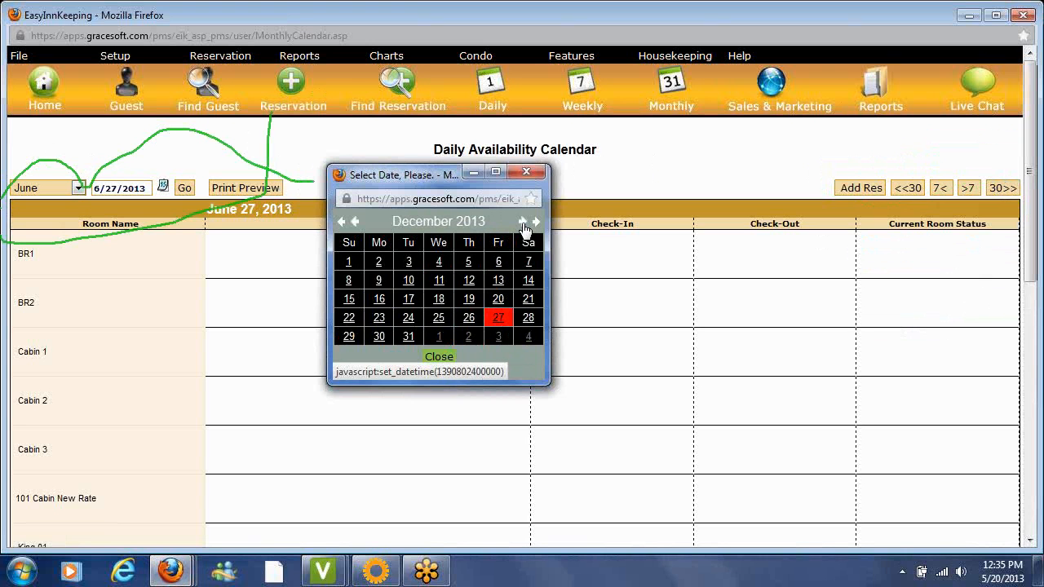
pyautogui.click(439, 318)
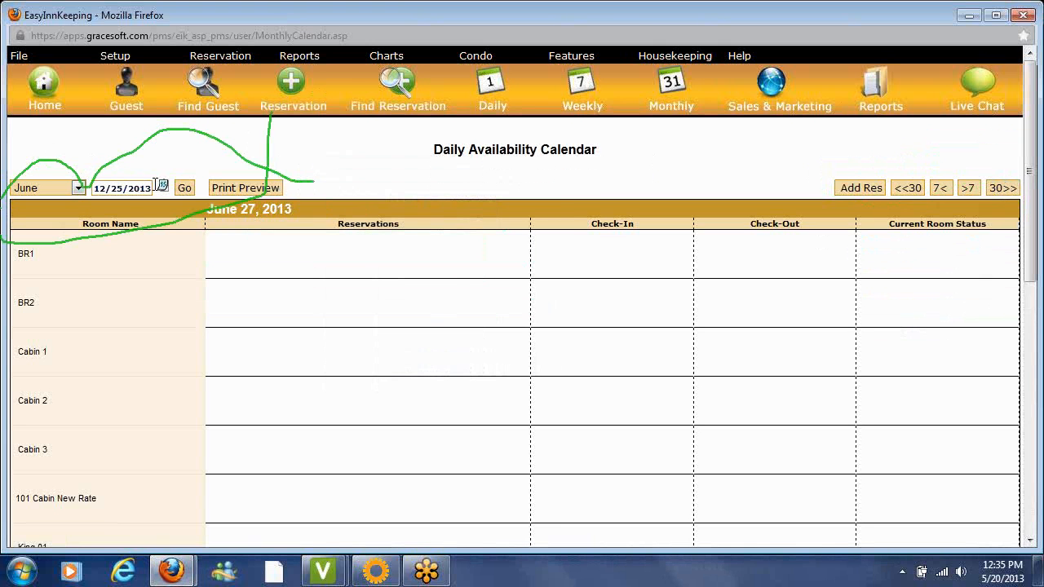
pyautogui.click(183, 189)
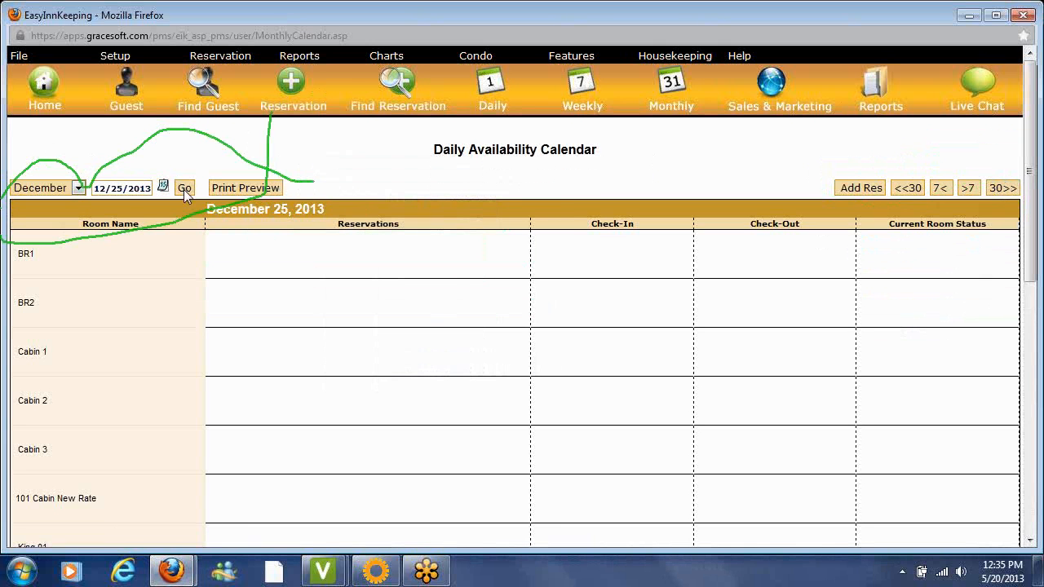
pyautogui.moveTo(206, 209); pyautogui.dragTo(327, 207)
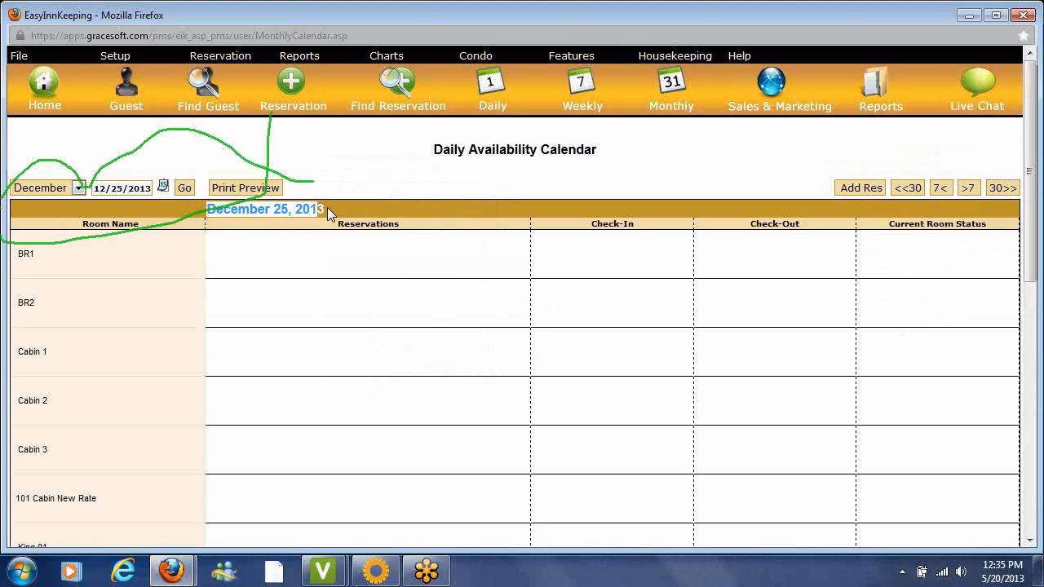
pyautogui.click(341, 207)
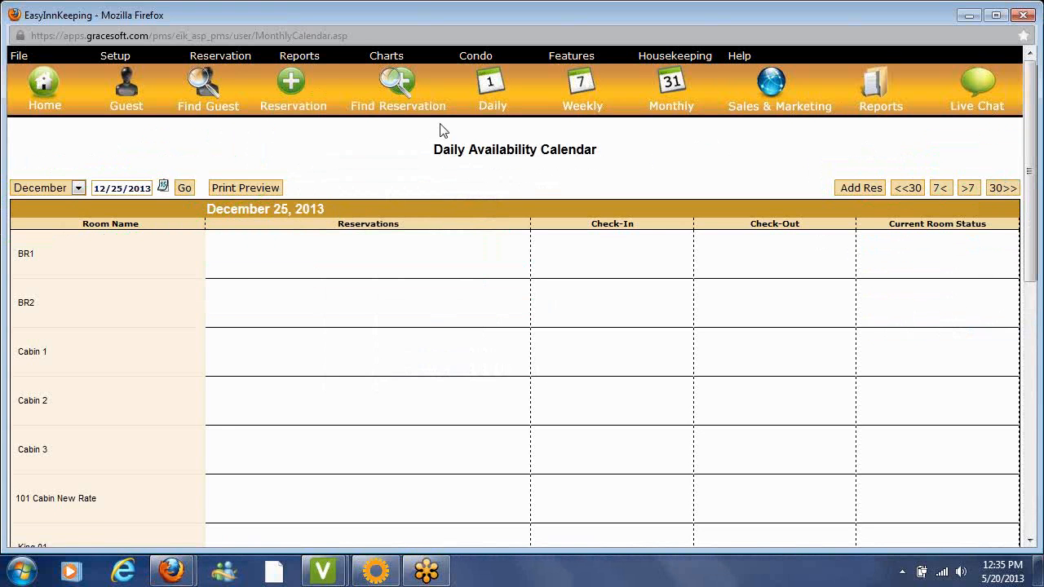
# - Reload the Daily view and return it to May 20, 2013, showing the Cabin 2 booking
pyautogui.click(488, 101)
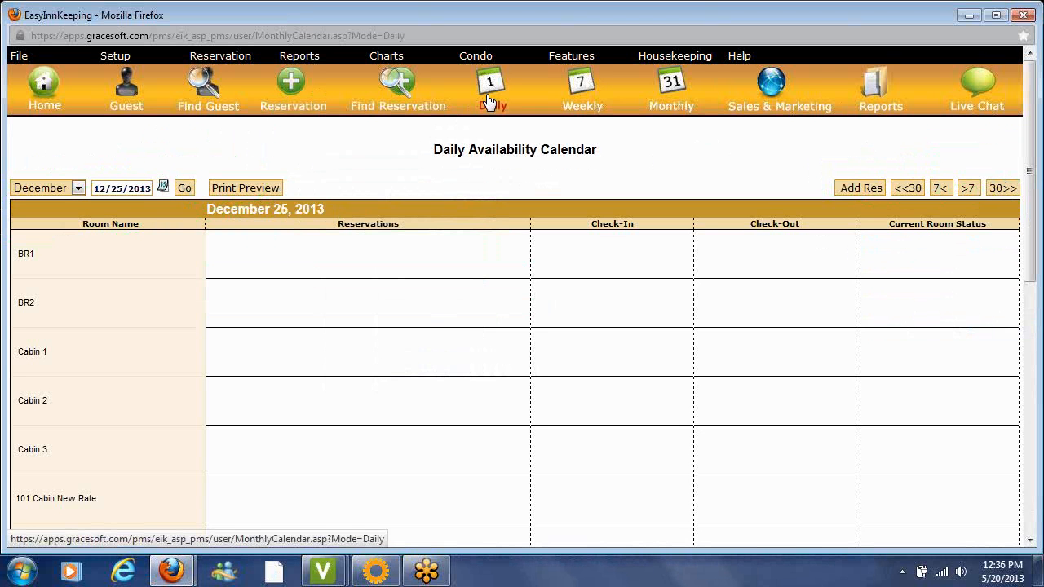
pyautogui.click(165, 187)
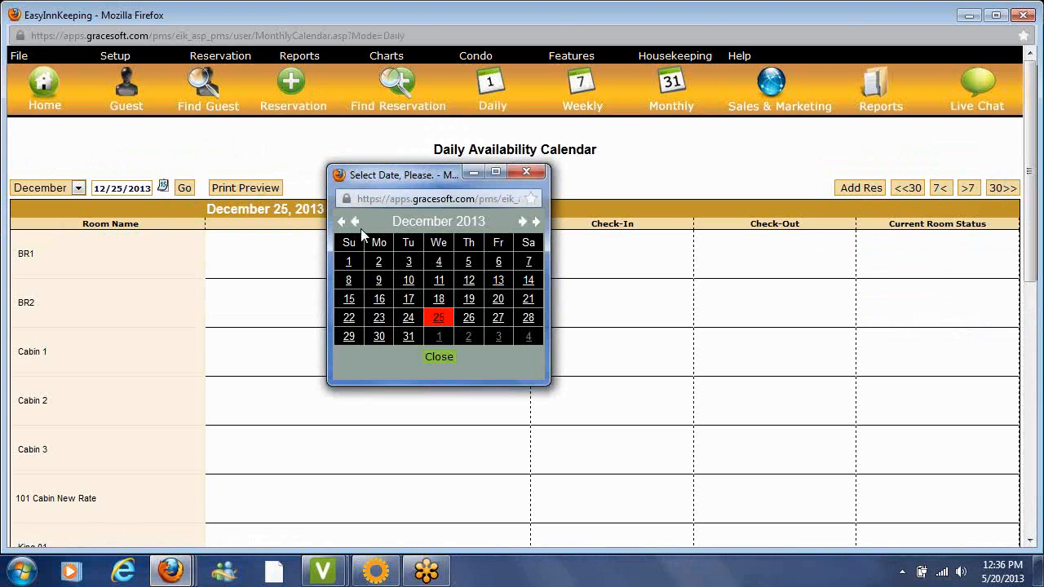
pyautogui.click(357, 222)
pyautogui.click(356, 222)
pyautogui.click(357, 222)
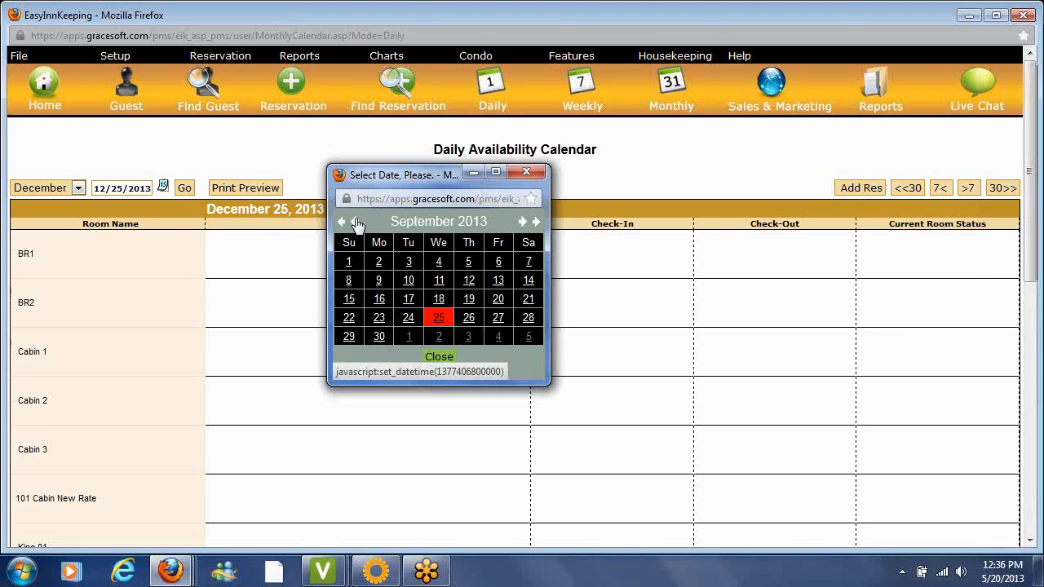
pyautogui.click(356, 222)
pyautogui.click(357, 222)
pyautogui.click(356, 222)
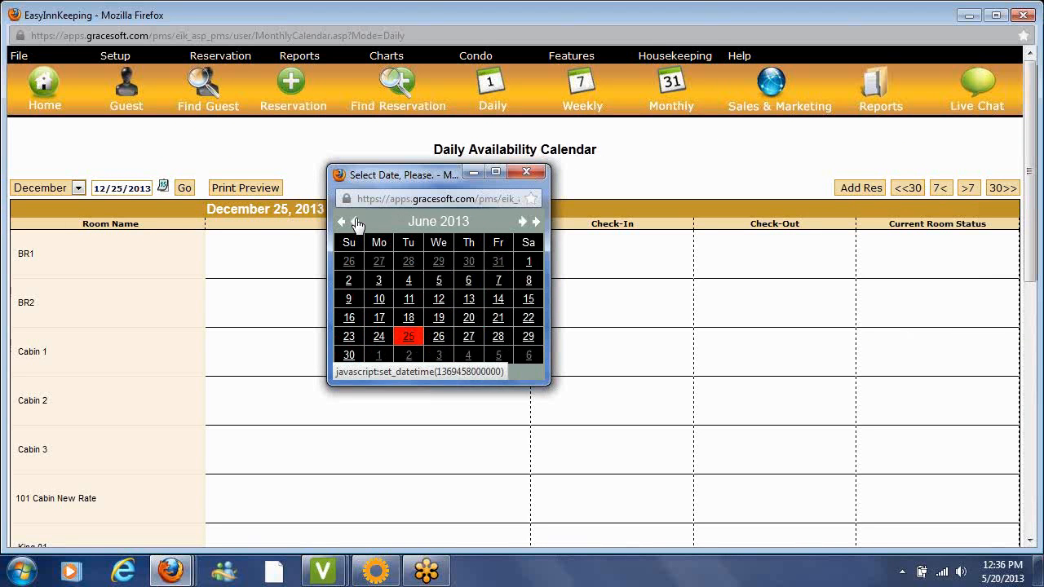
pyautogui.click(356, 222)
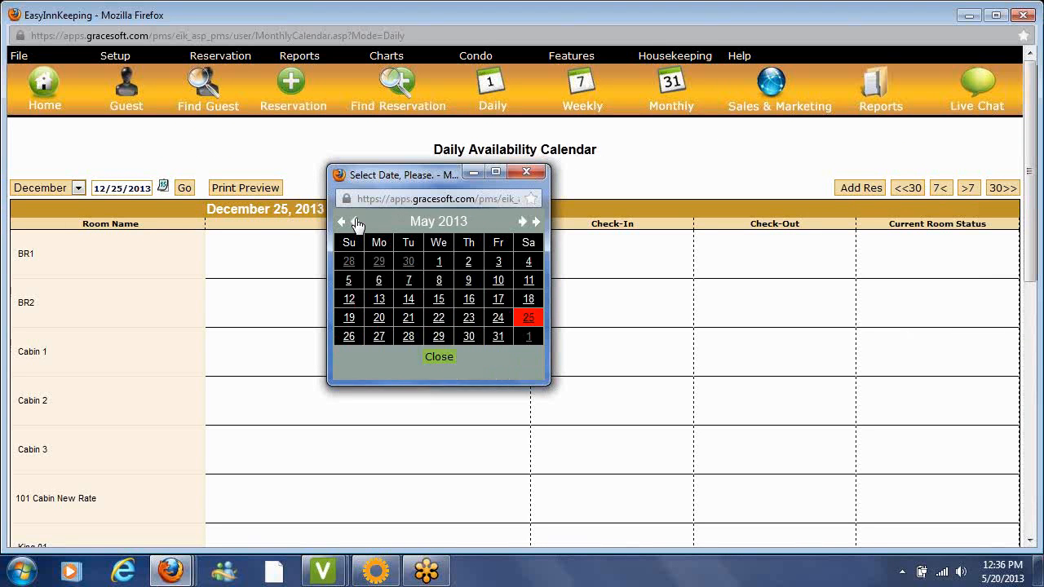
pyautogui.click(378, 317)
pyautogui.click(184, 189)
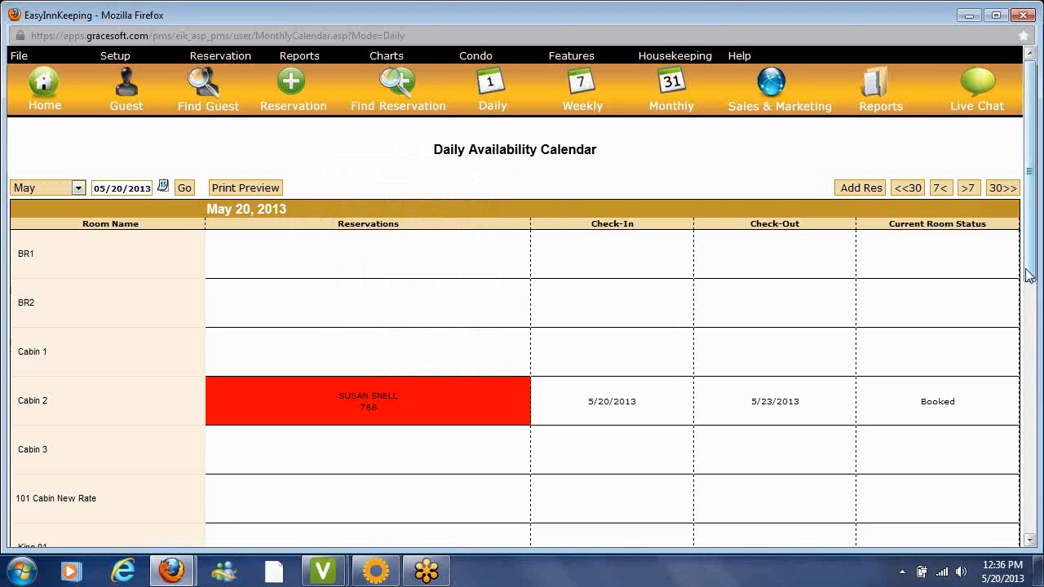
pyautogui.moveTo(1027, 275); pyautogui.dragTo(1039, 329)
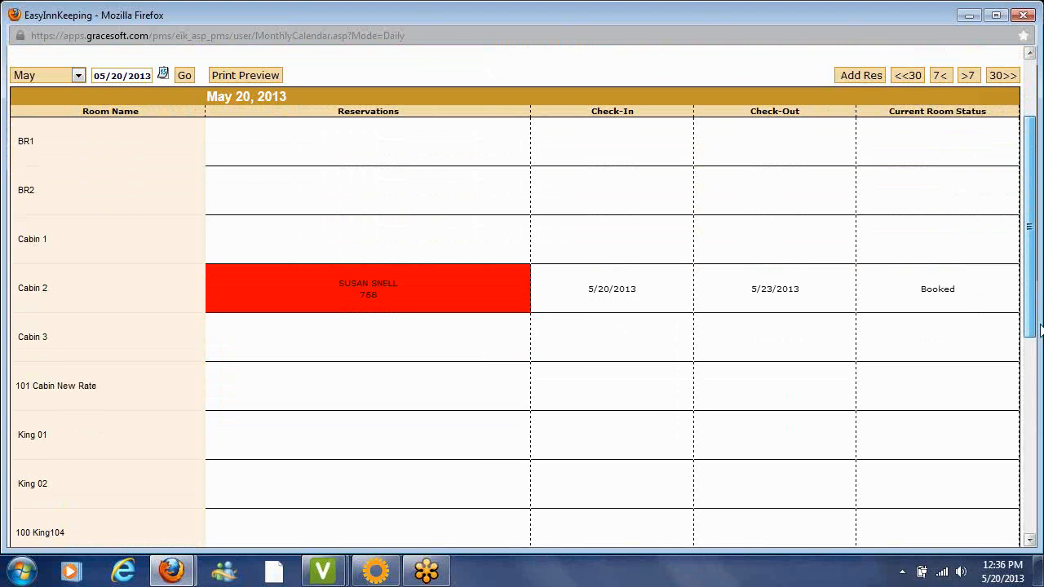
pyautogui.moveTo(1039, 329); pyautogui.dragTo(1040, 347)
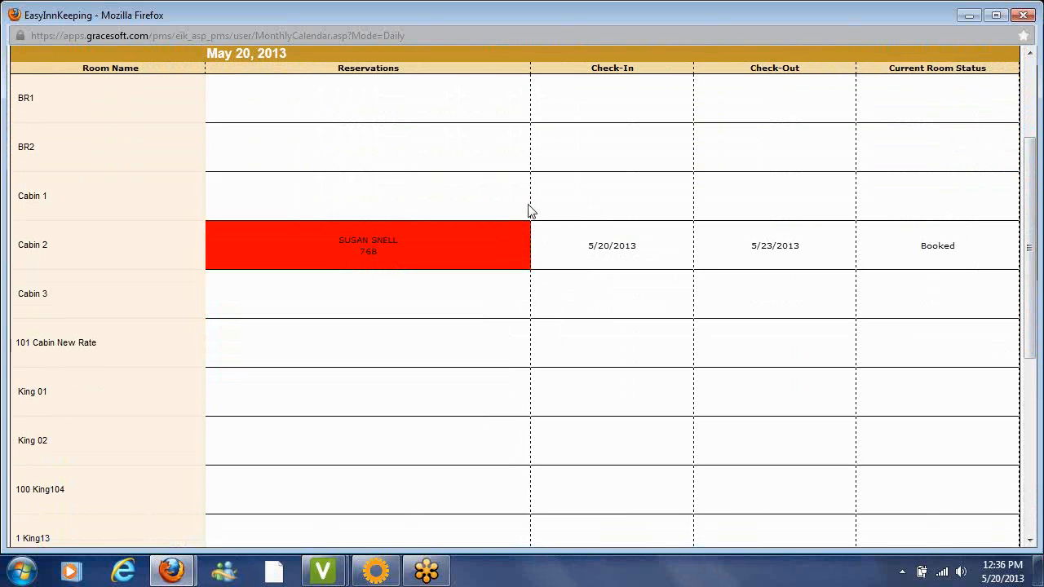
pyautogui.click(376, 246)
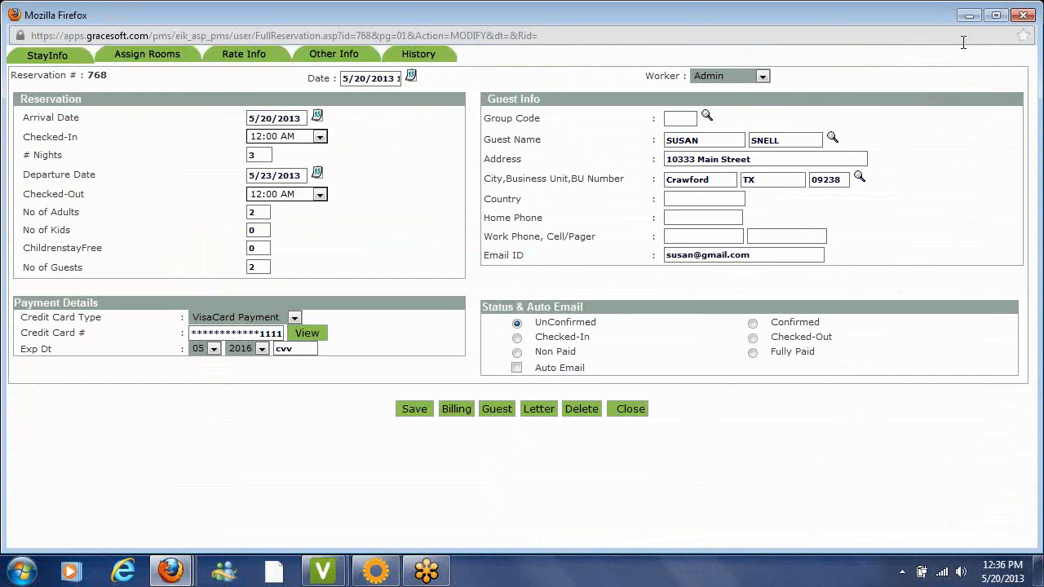
pyautogui.click(1026, 15)
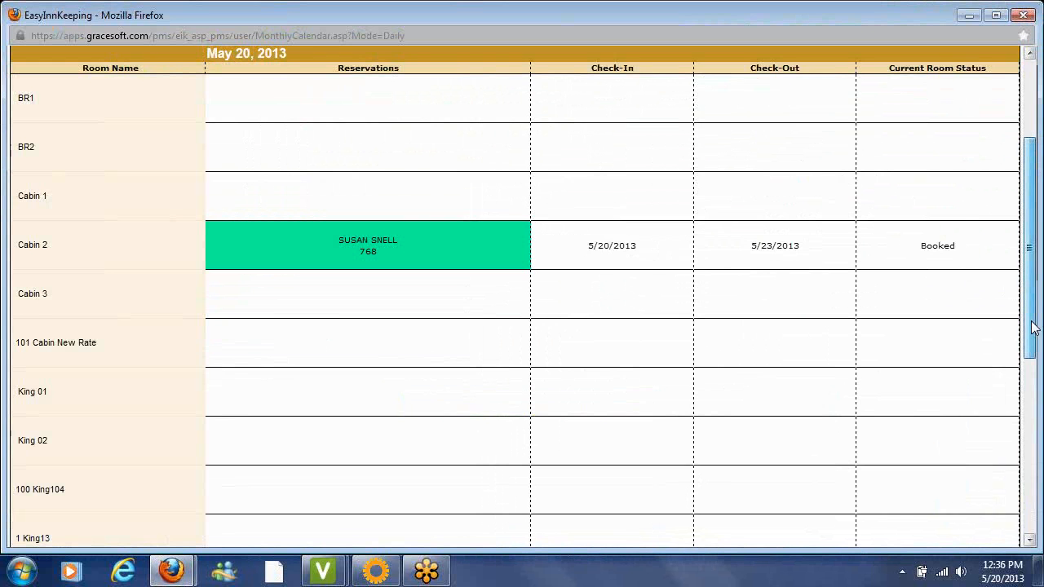
pyautogui.moveTo(1033, 320); pyautogui.dragTo(1032, 221)
# - Switch to the Weekly calendar for May 19–25, 2013 and view the reservation status colour legend
pyautogui.click(571, 102)
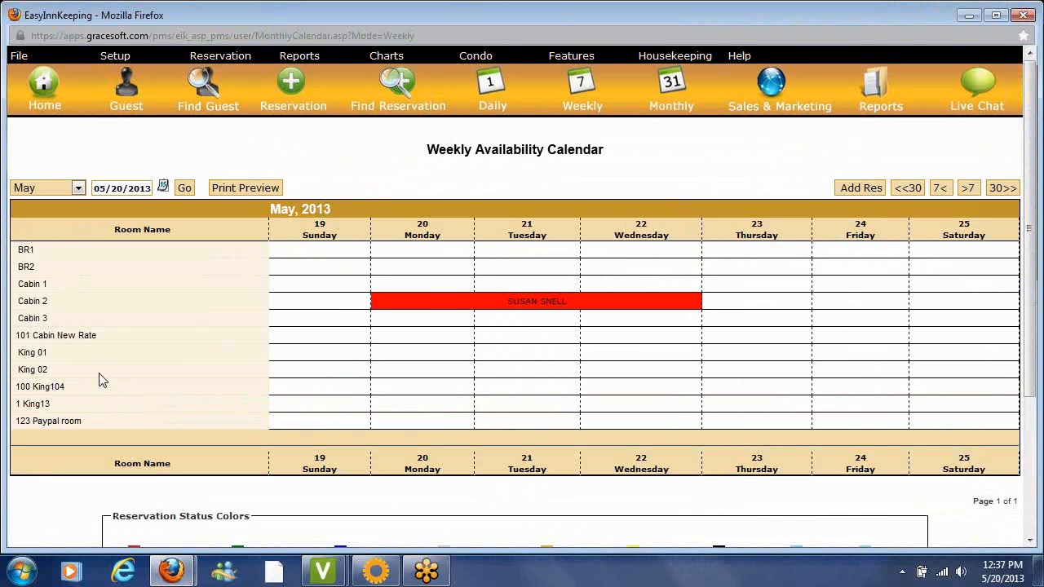
pyautogui.moveTo(532, 306)
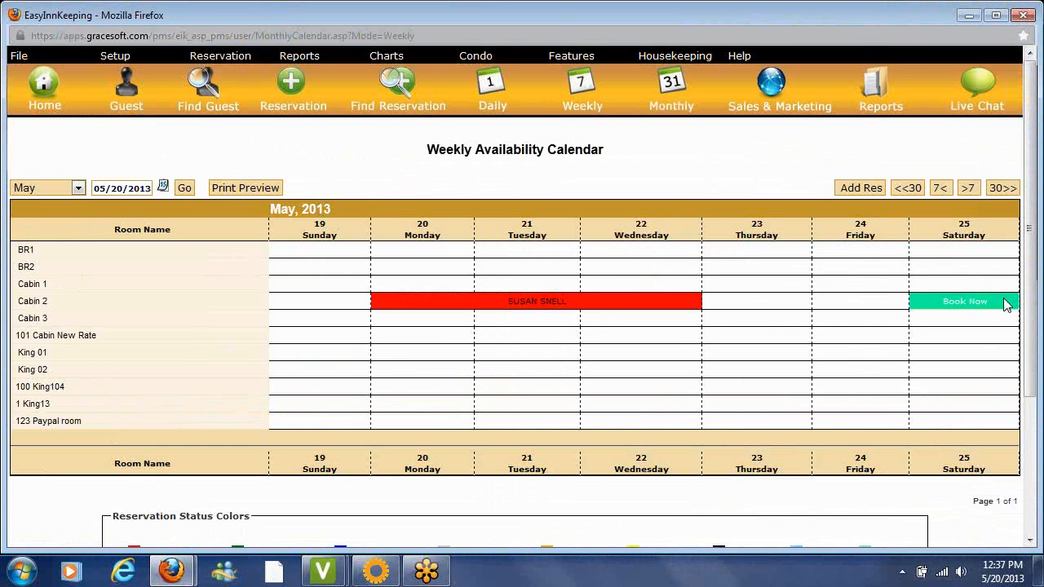
pyautogui.moveTo(1034, 327); pyautogui.dragTo(1036, 369)
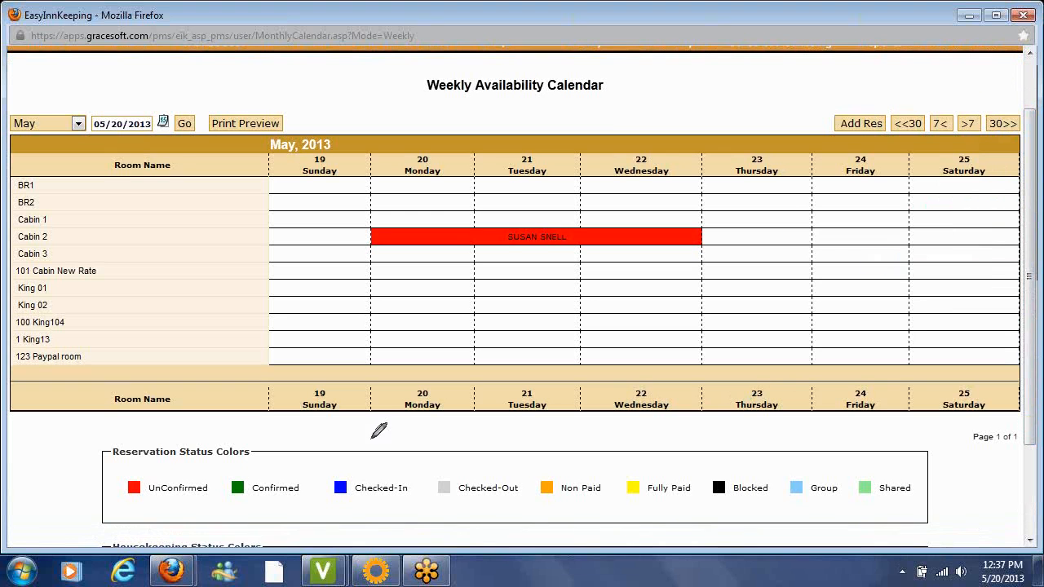
pyautogui.moveTo(208, 438)
pyautogui.mouseDown()
pyautogui.moveTo(112, 465)
pyautogui.moveTo(179, 515)
pyautogui.moveTo(467, 530)
pyautogui.moveTo(712, 516)
pyautogui.moveTo(920, 520)
pyautogui.moveTo(829, 469)
pyautogui.moveTo(291, 427)
pyautogui.moveTo(200, 436)
pyautogui.mouseUp()
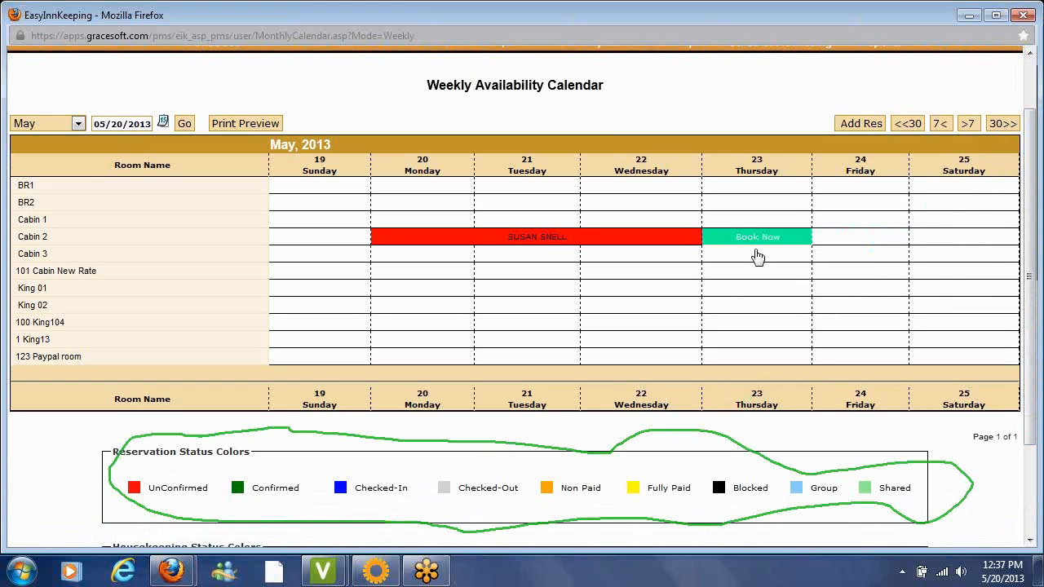
pyautogui.moveTo(530, 240)
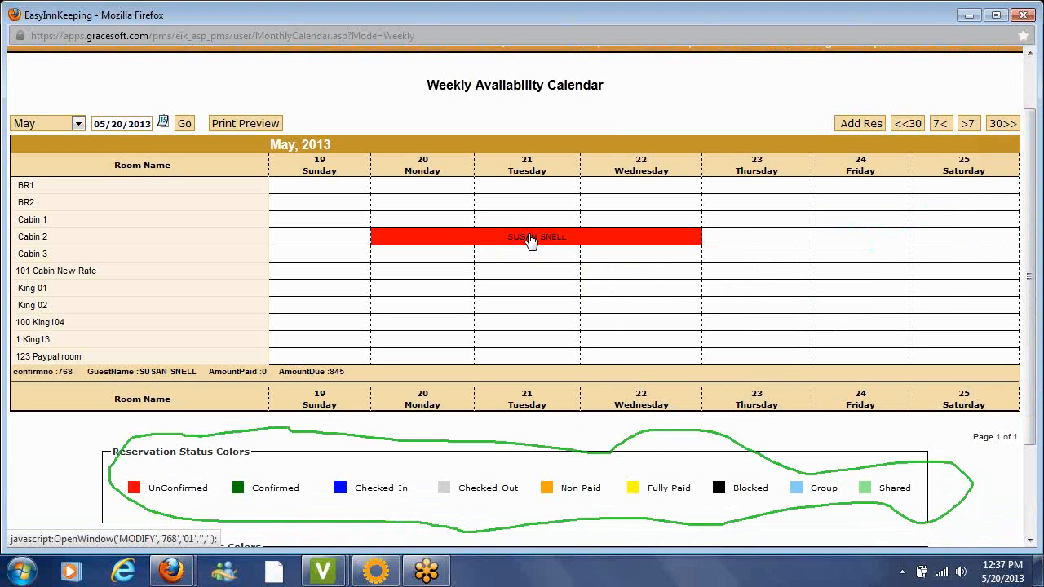
# - Mark the Cabin 2 reservation #768 as Confirmed
pyautogui.rightClick(530, 240)
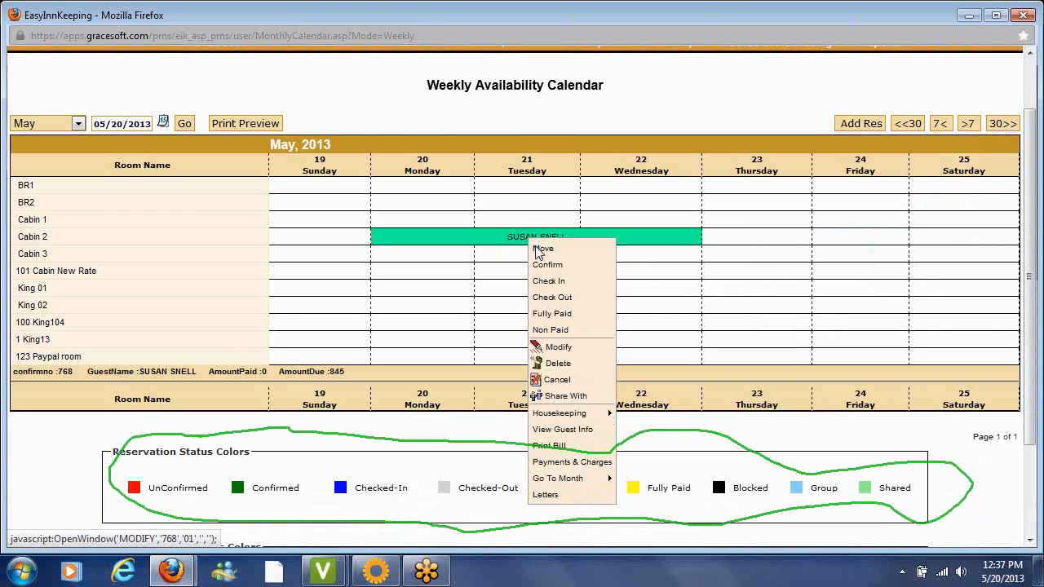
pyautogui.click(545, 266)
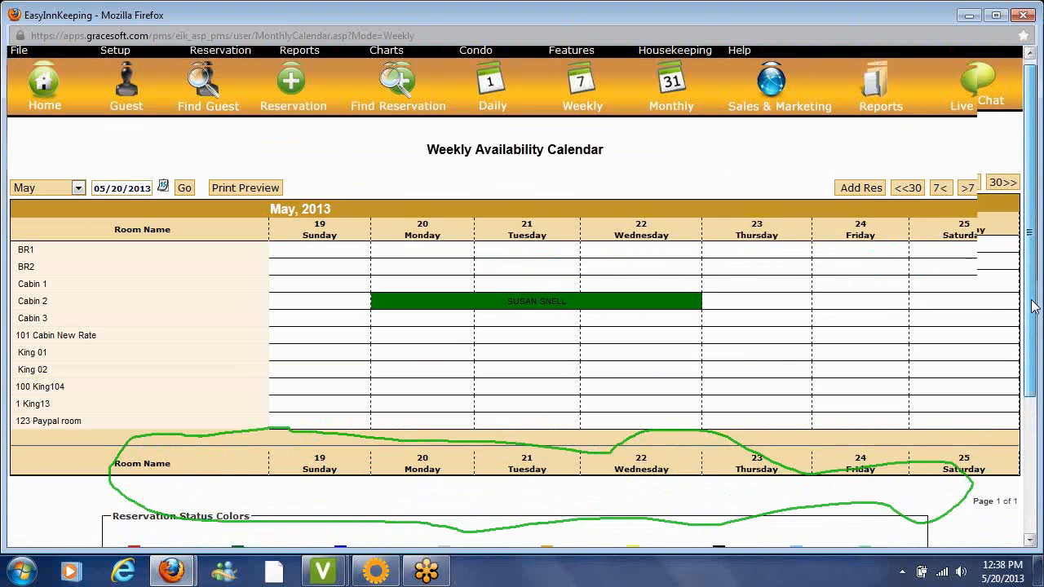
pyautogui.scroll(-2, 1034, 306)
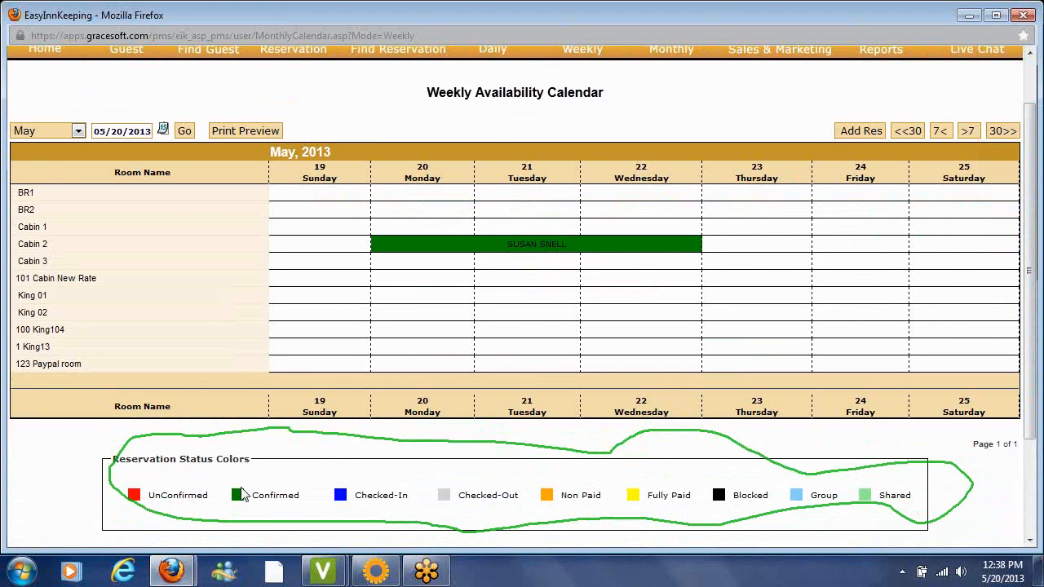
# - Check the guest in to Cabin 2, turning the reservation bar blue
pyautogui.moveTo(532, 249)
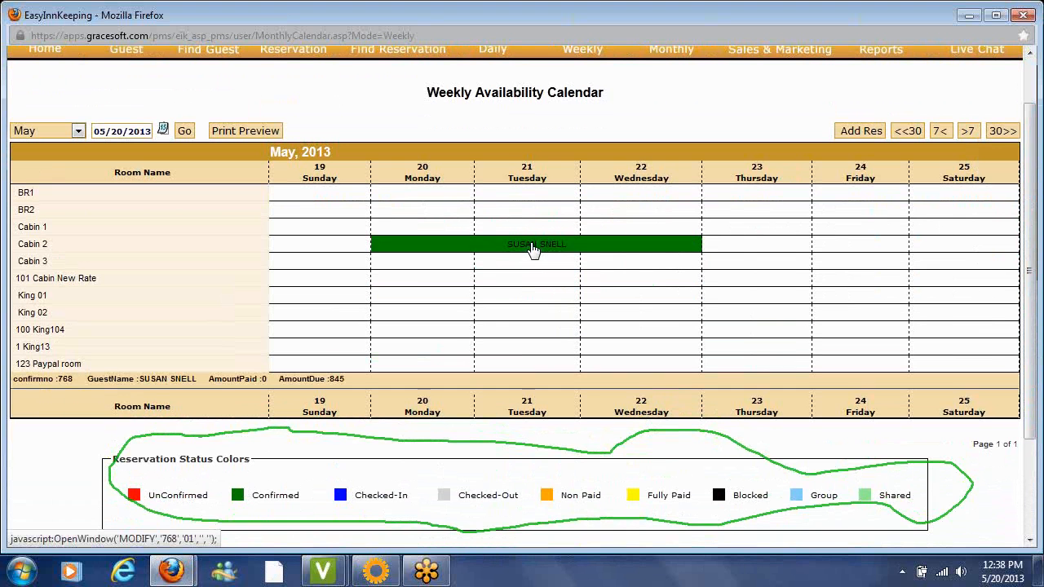
pyautogui.rightClick(495, 247)
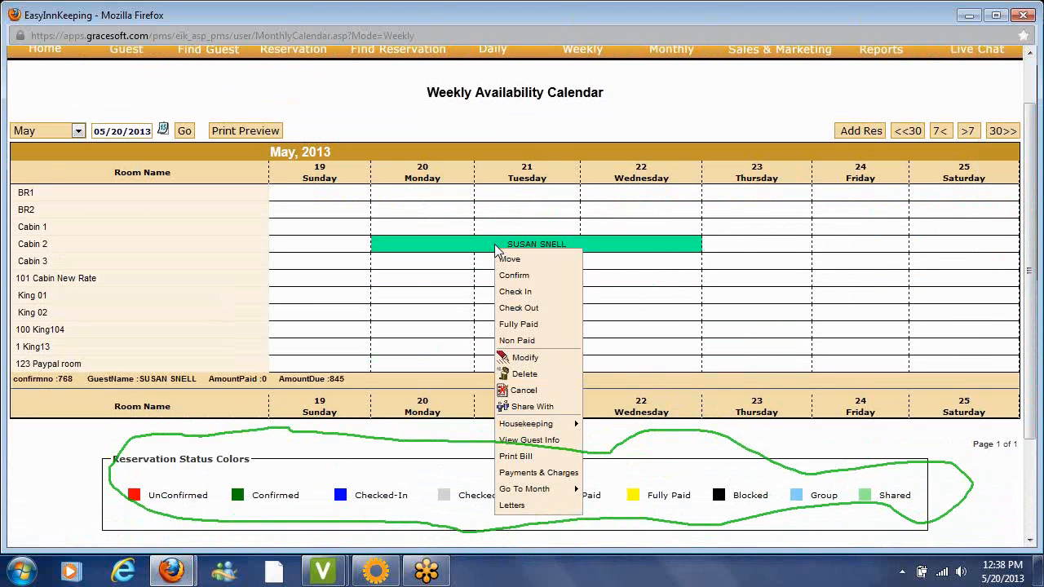
pyautogui.click(517, 293)
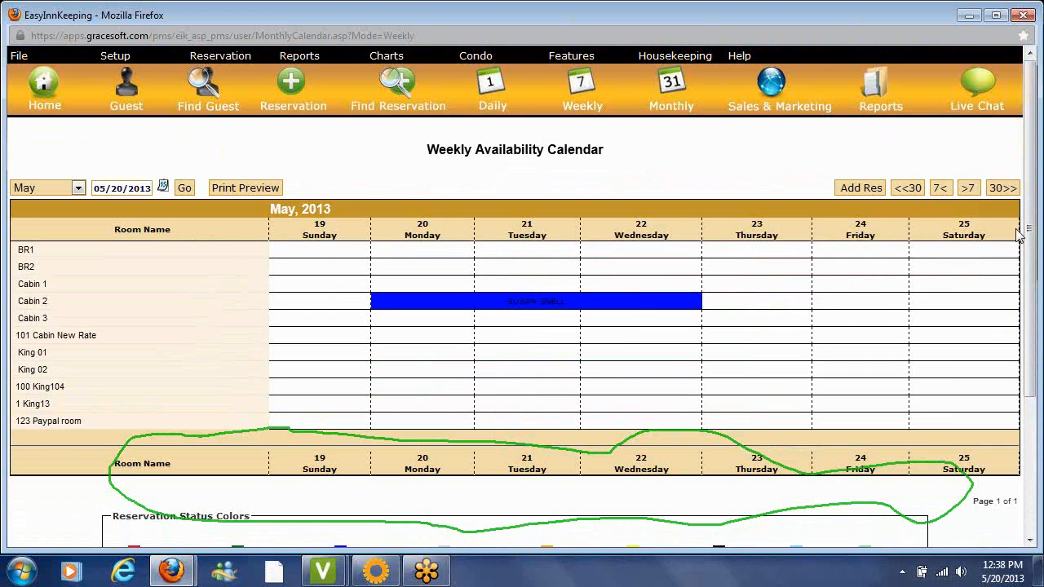
pyautogui.moveTo(1032, 285); pyautogui.dragTo(1038, 339)
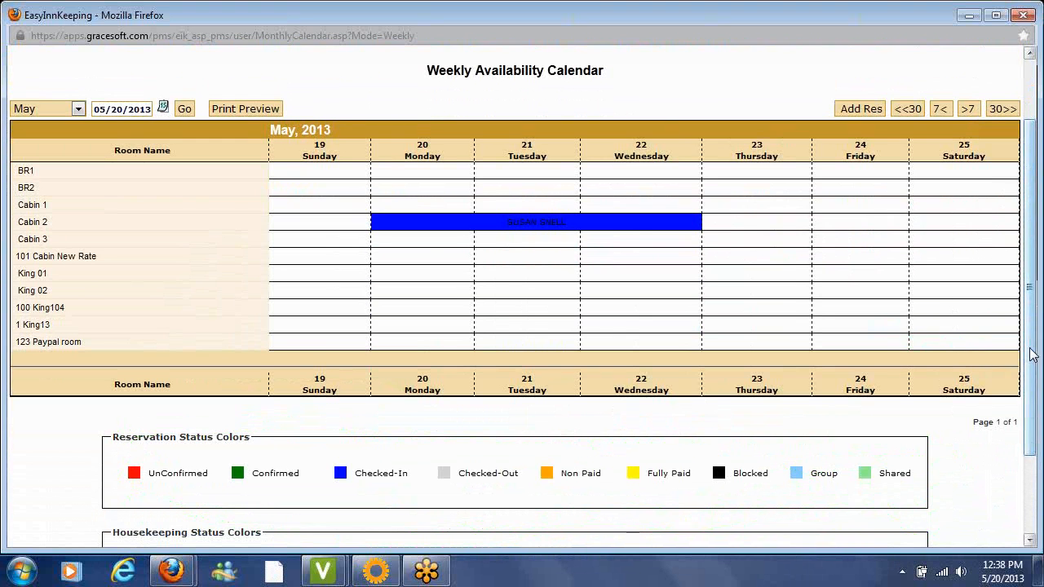
pyautogui.moveTo(1033, 356); pyautogui.dragTo(1033, 286)
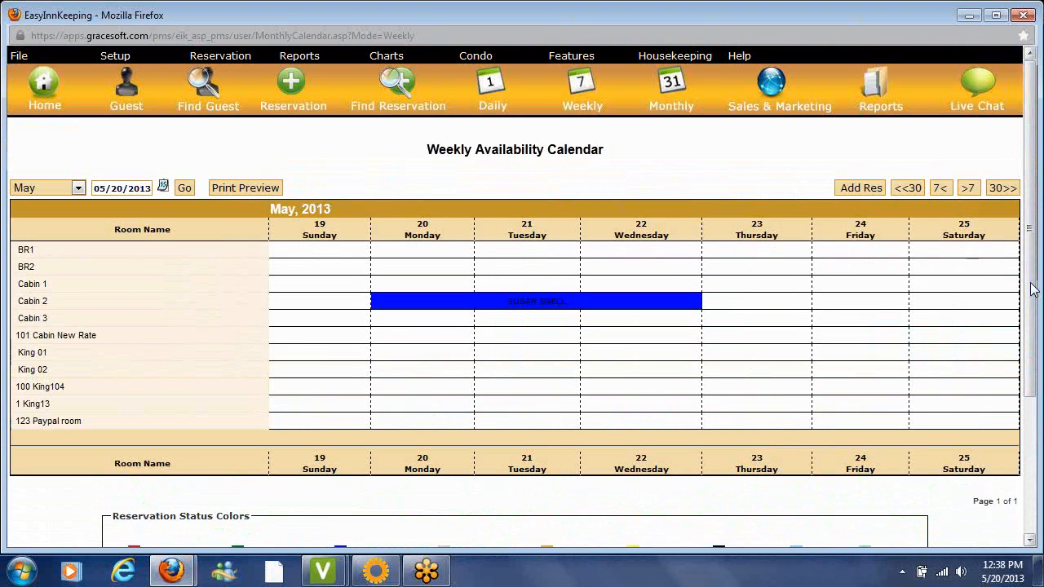
# - Show the Monthly calendar for 19 May–18 June 2013 with Cabin 2's checked-in stay on 20–22 May
pyautogui.click(682, 97)
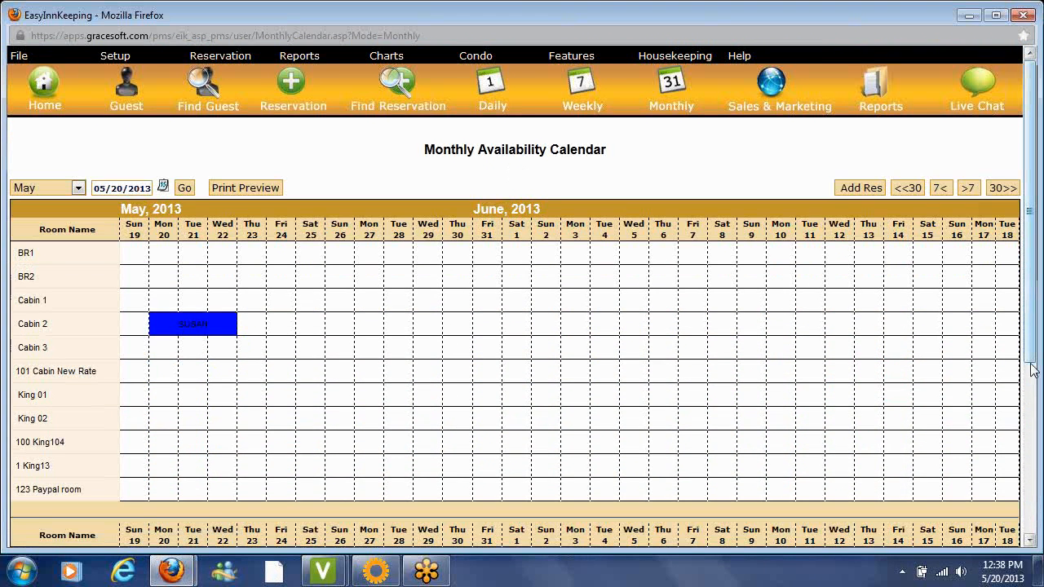
pyautogui.moveTo(1033, 350); pyautogui.dragTo(1035, 324)
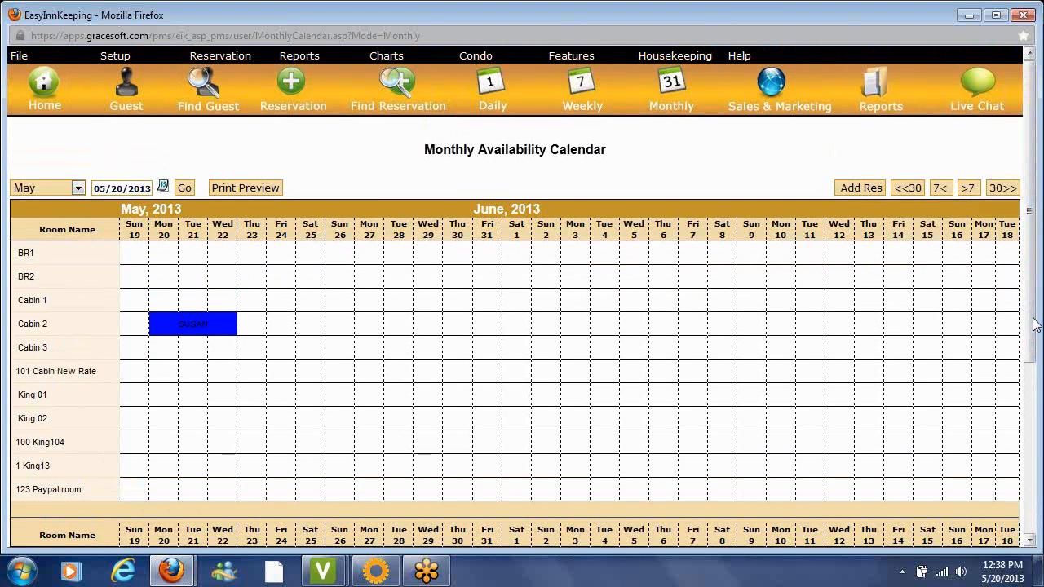